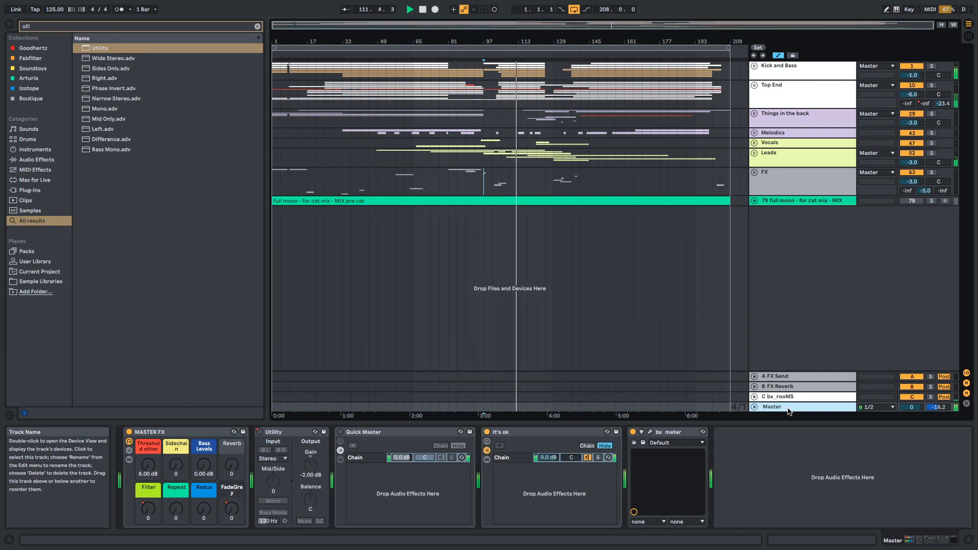
key(s)
key(s)
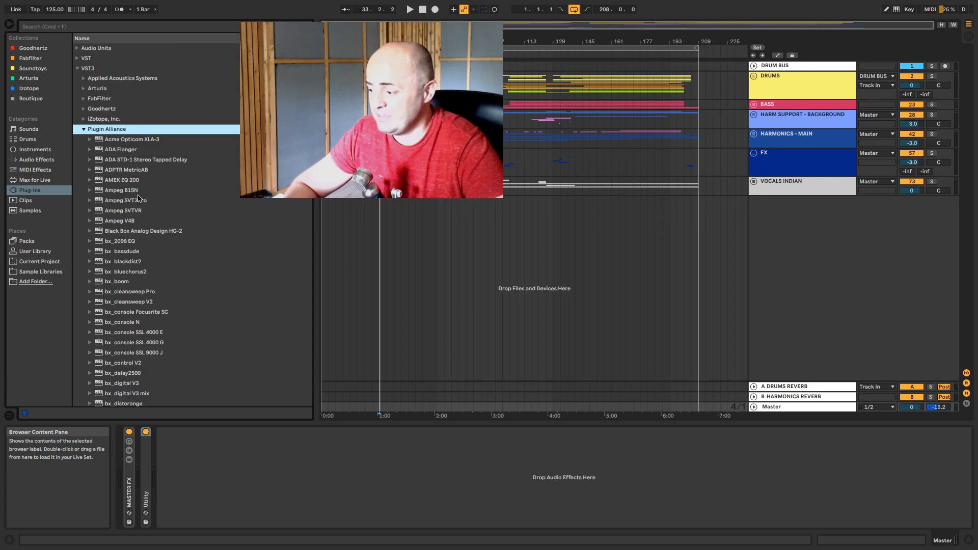
Step: Look through the Plugin Alliance plug-ins in the VST3 list from Acme Opticom XLA-3 onward
scroll(138, 198, down, 10)
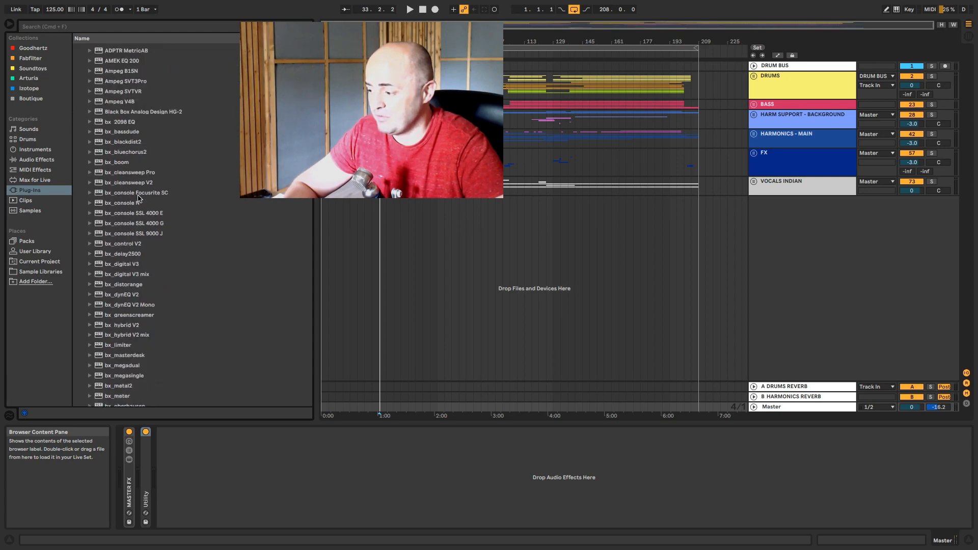
scroll(138, 198, down, 10)
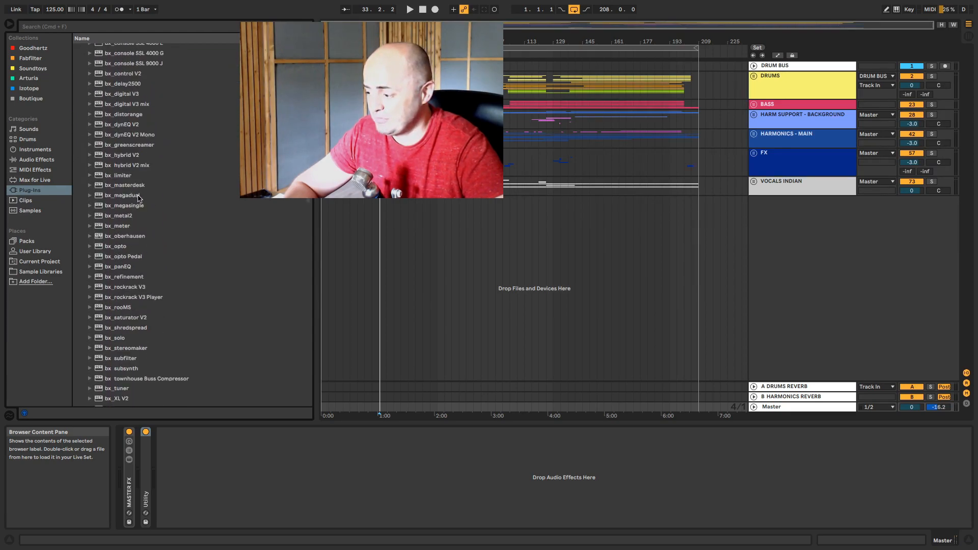
scroll(138, 198, down, 15)
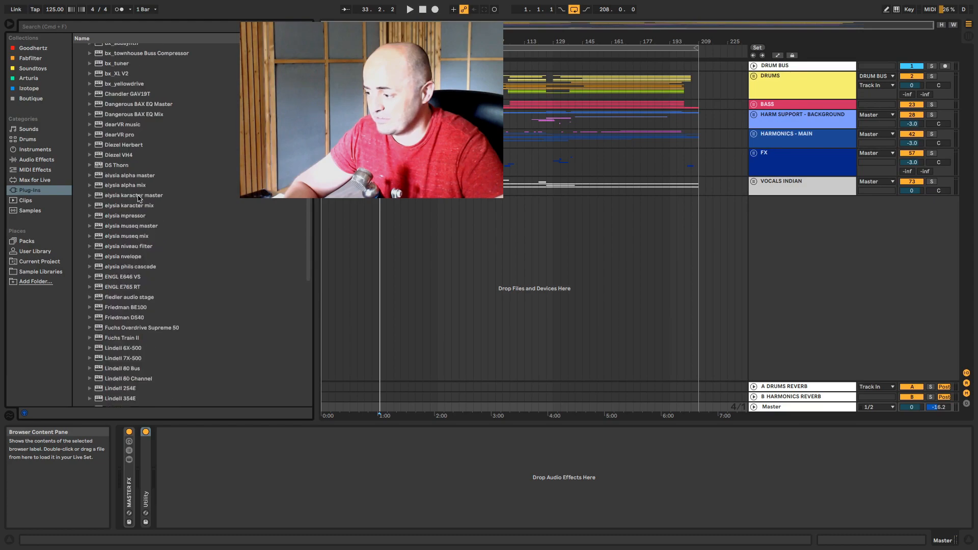
scroll(138, 198, down, 8)
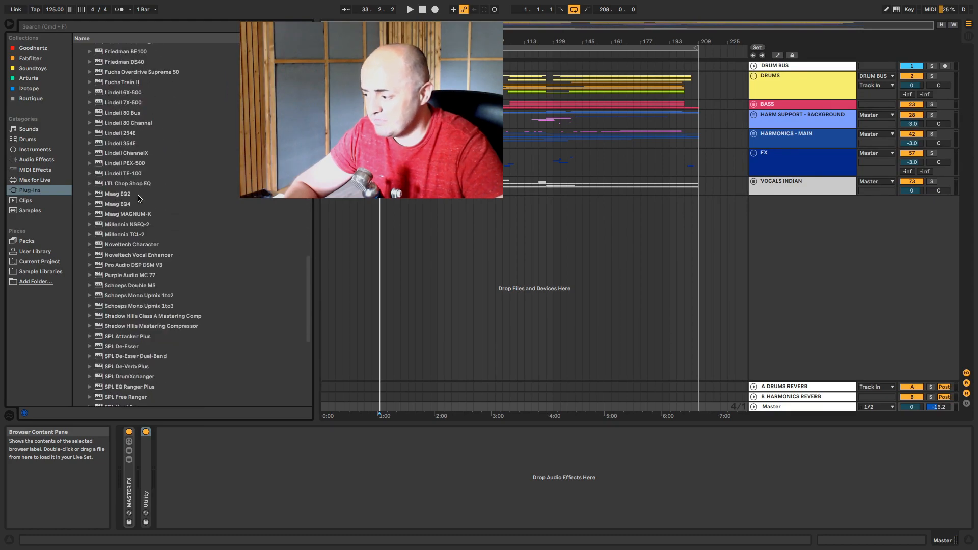
scroll(138, 198, up, 7)
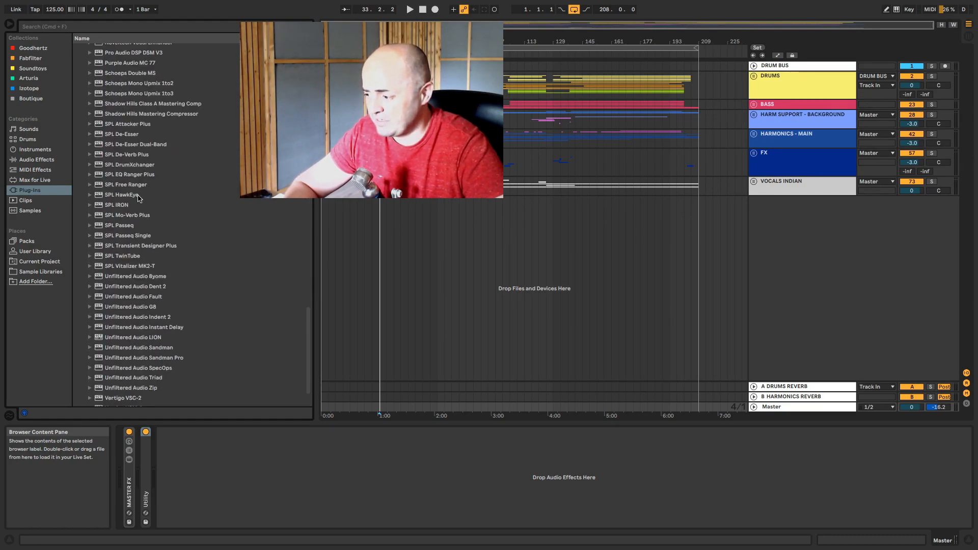
scroll(138, 197, up, 20)
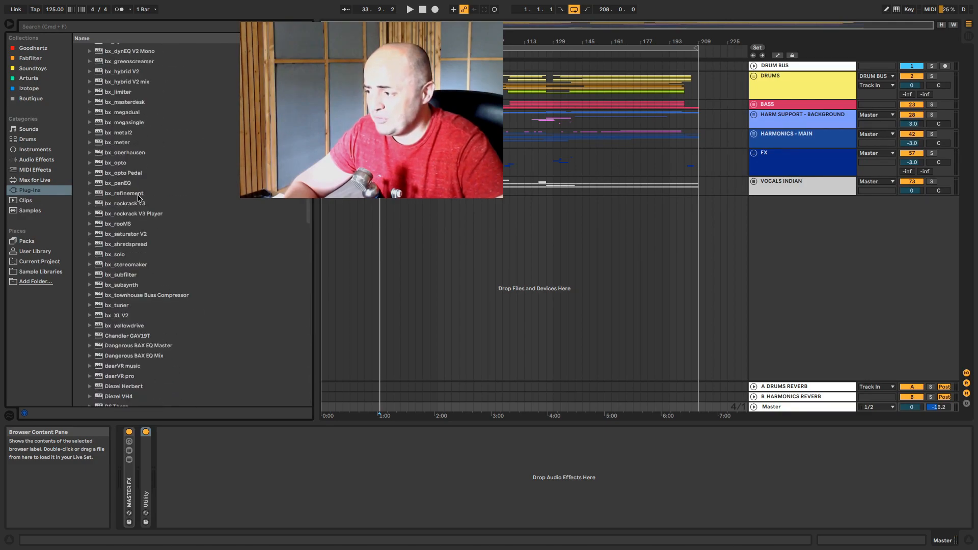
scroll(139, 198, up, 9)
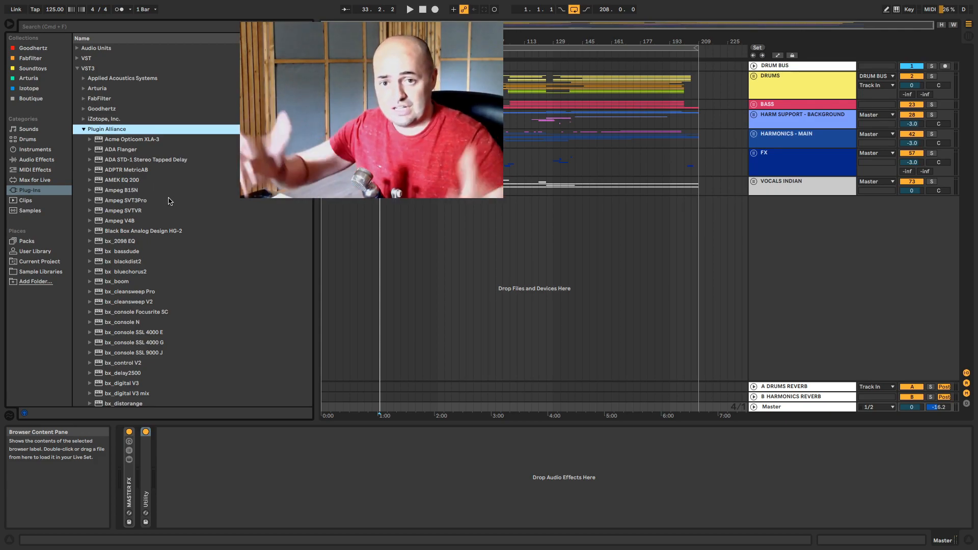
scroll(186, 243, down, 15)
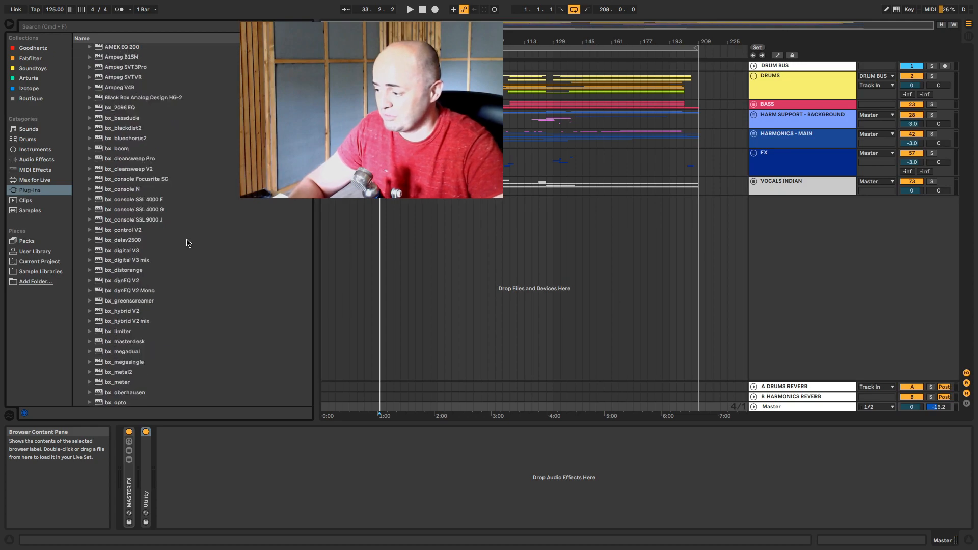
scroll(166, 250, down, 5)
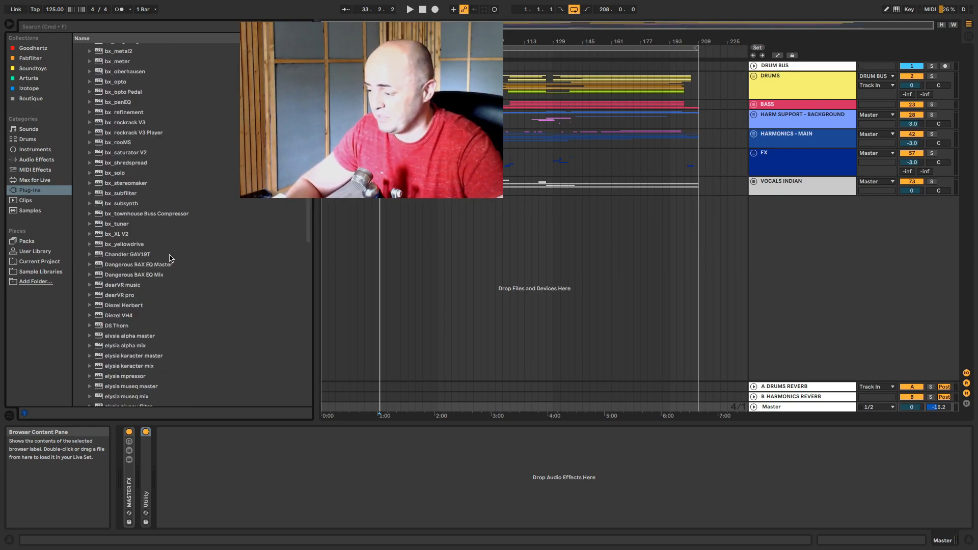
scroll(192, 273, down, 5)
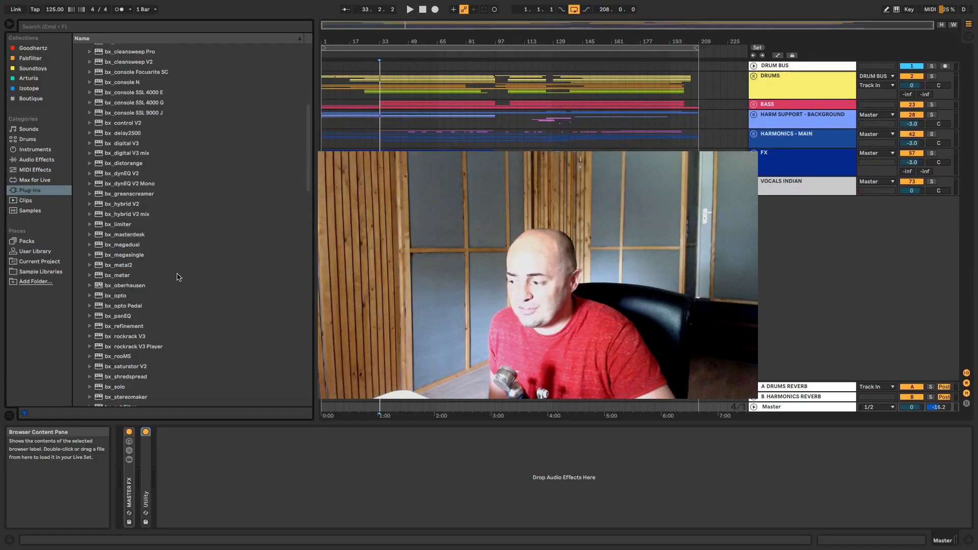
scroll(151, 306, down, 4)
scroll(179, 295, down, 4)
scroll(180, 322, down, 1)
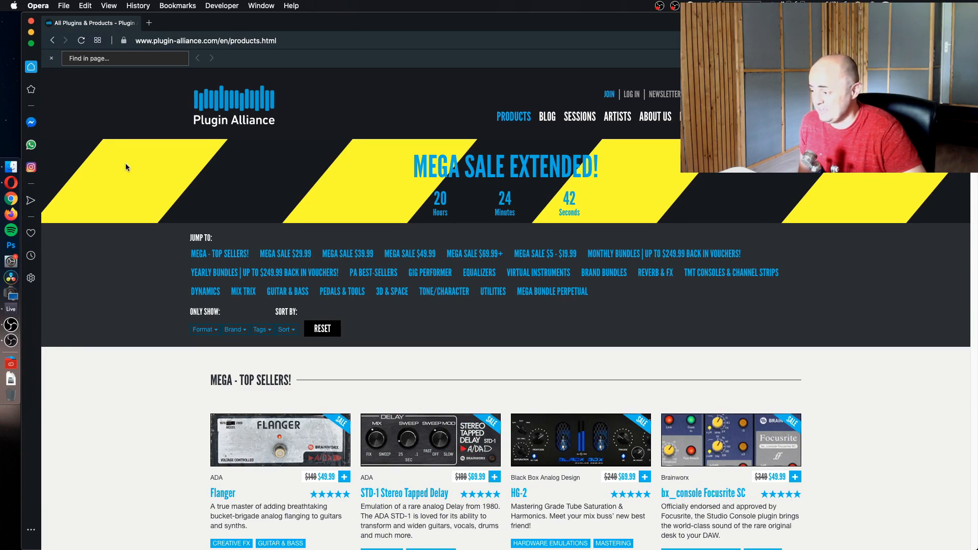
Step: Switch back to Ableton Live and browse the bx_ plug-ins in the Plugin Alliance list again
click(10, 309)
scroll(187, 262, down, 2)
scroll(195, 245, down, 5)
scroll(195, 245, up, 15)
scroll(196, 245, down, 5)
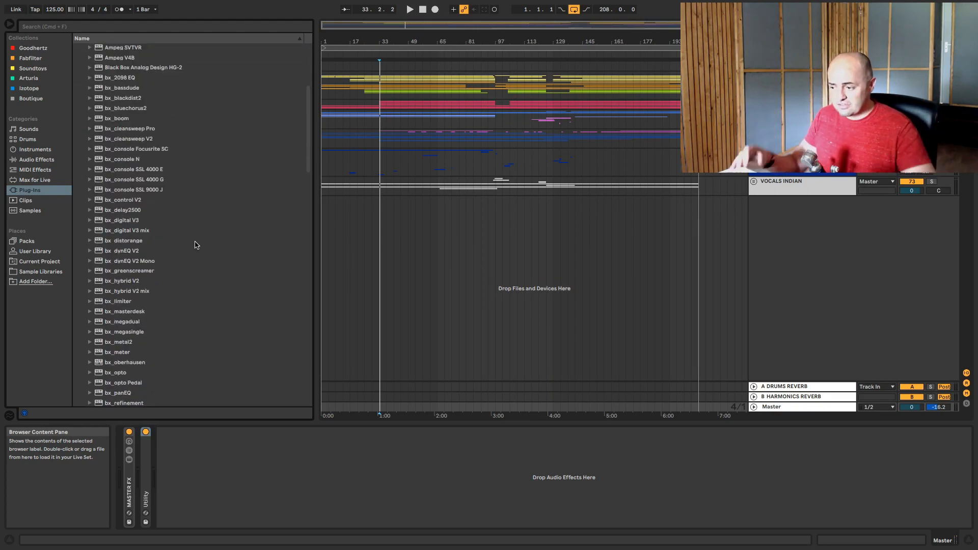
Step: Play the arrangement from bar 33
click(379, 159)
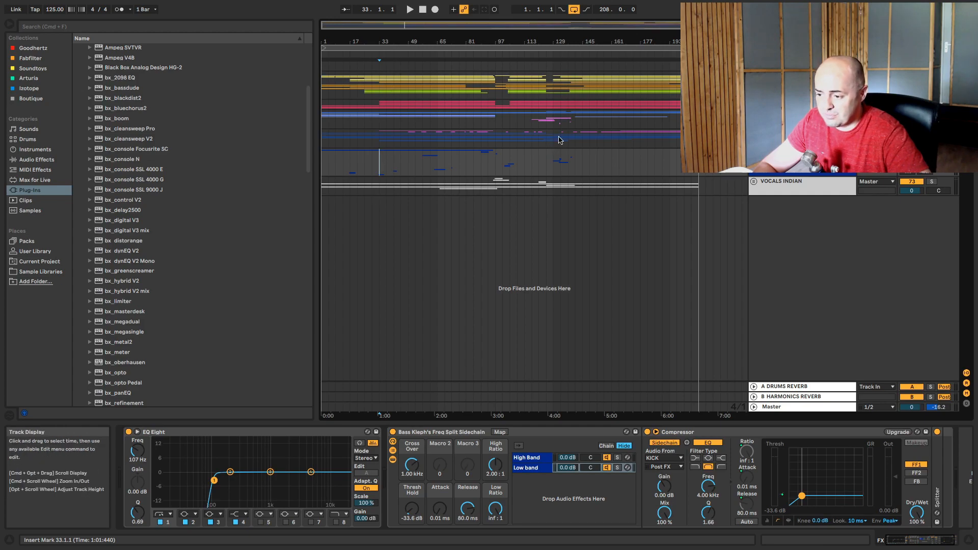
key(space)
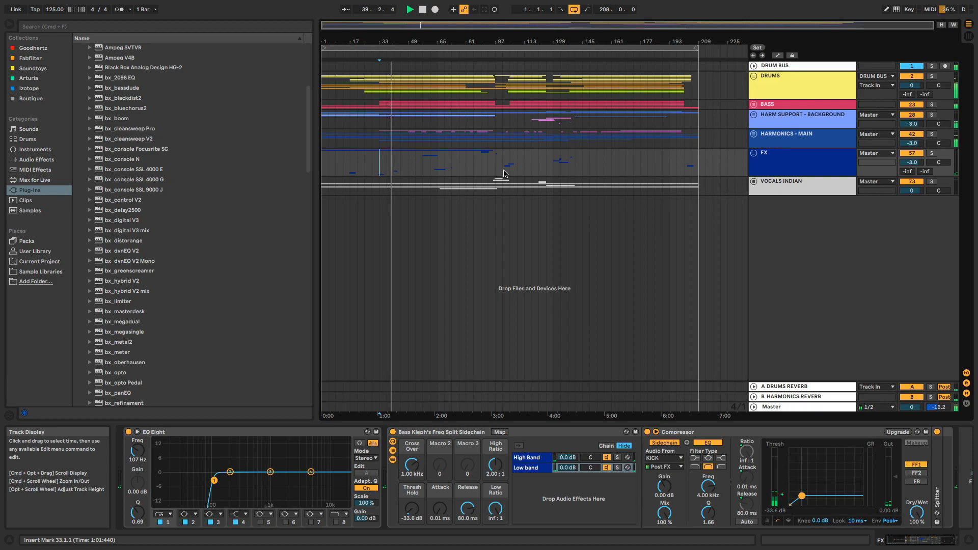
Step: Show the Master track's devices with Utility expanded, and unfold the track with its automation displayed
click(775, 409)
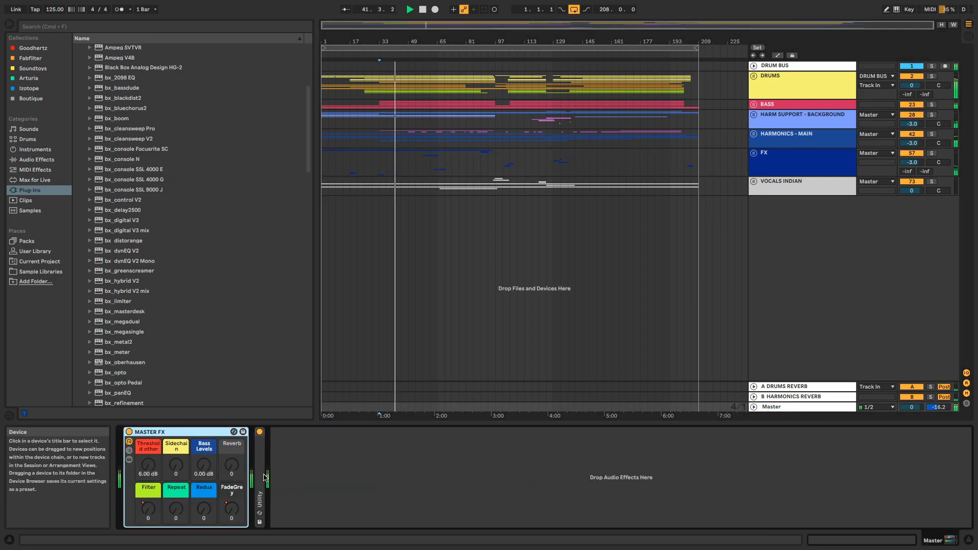
double_click(259, 497)
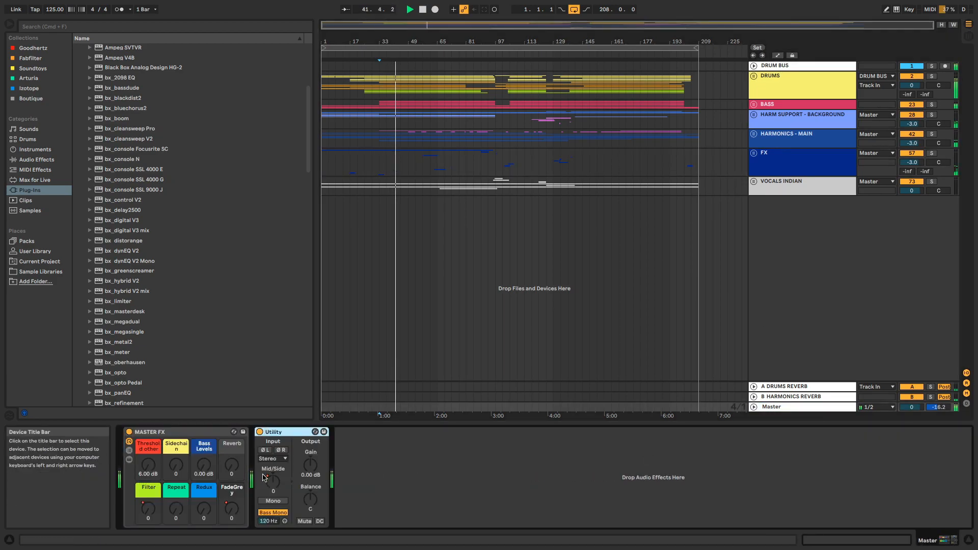
click(754, 407)
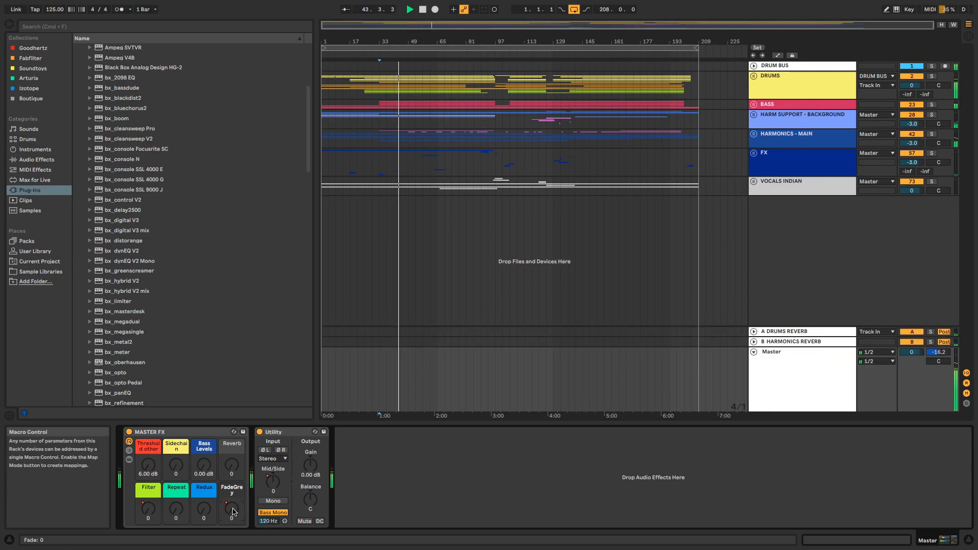
key(a)
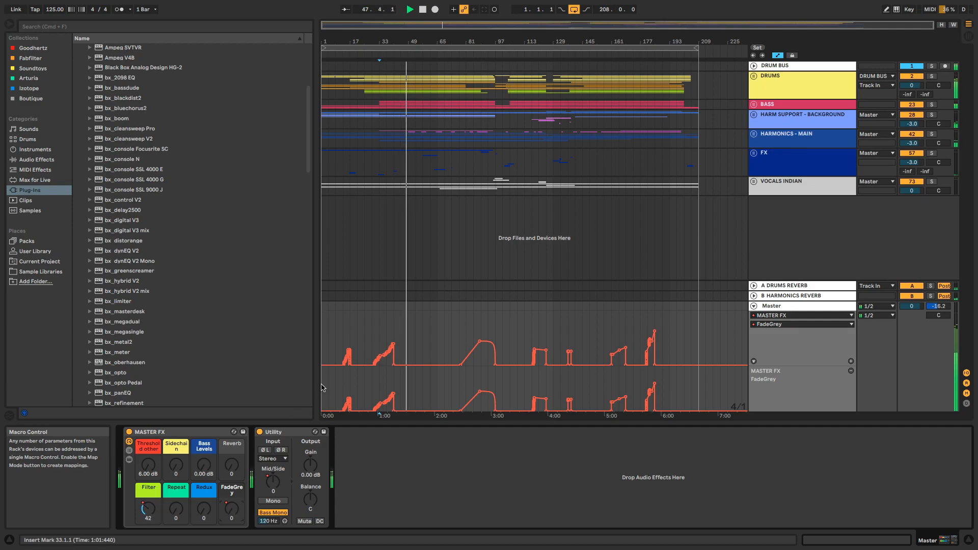
Step: Play the arrangement from bar 137 and fold the Master track
click(576, 161)
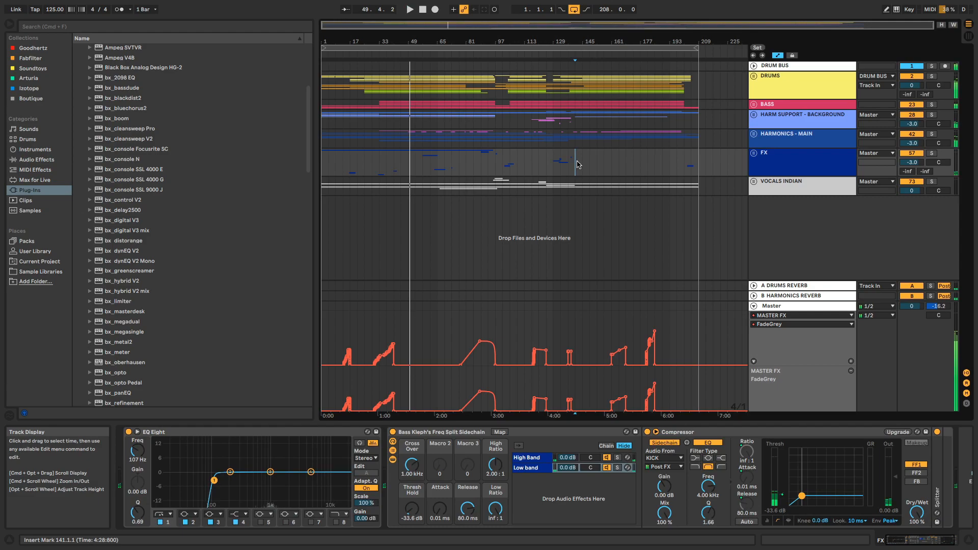
click(570, 162)
key(space)
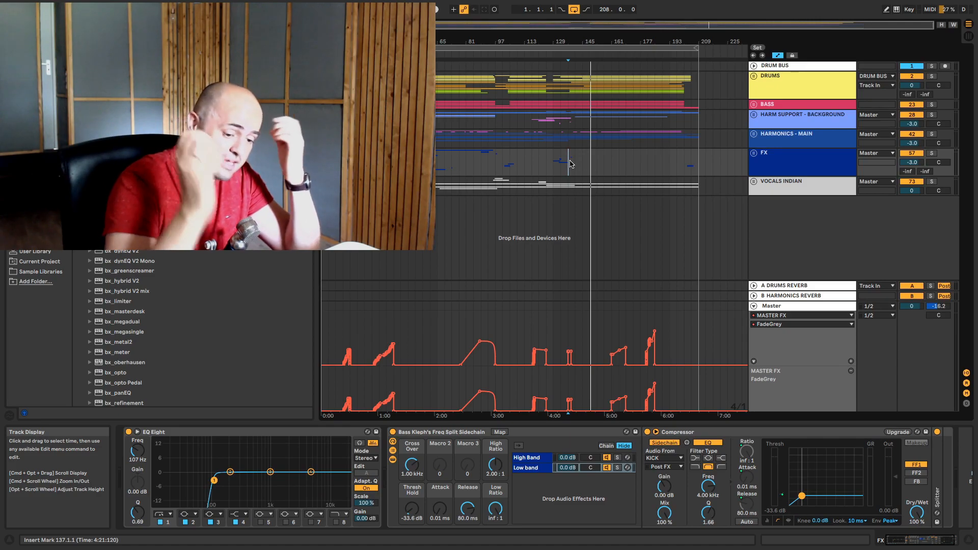
click(754, 307)
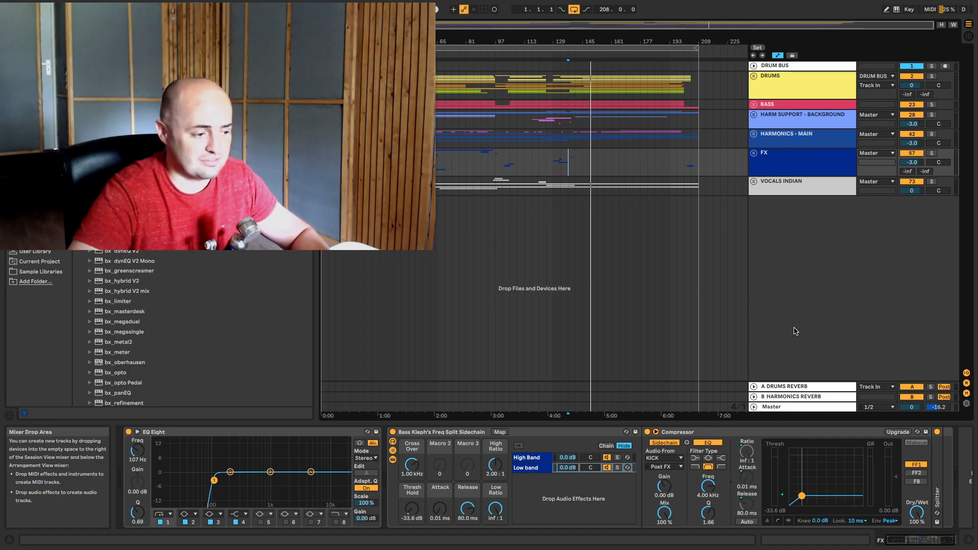
Step: Loop the eight bars from bar 33 to bar 41 and play from bar 33
drag(379, 163, 396, 164)
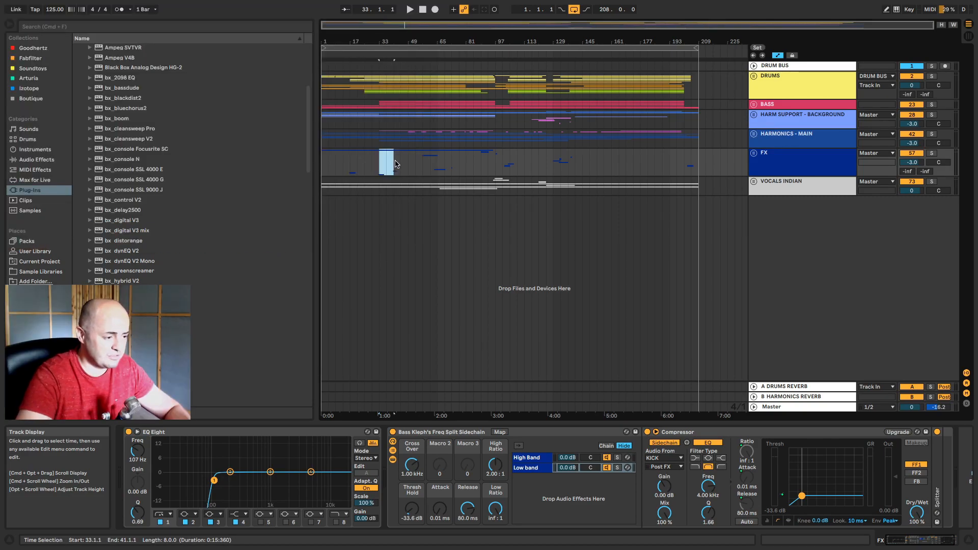
click(381, 165)
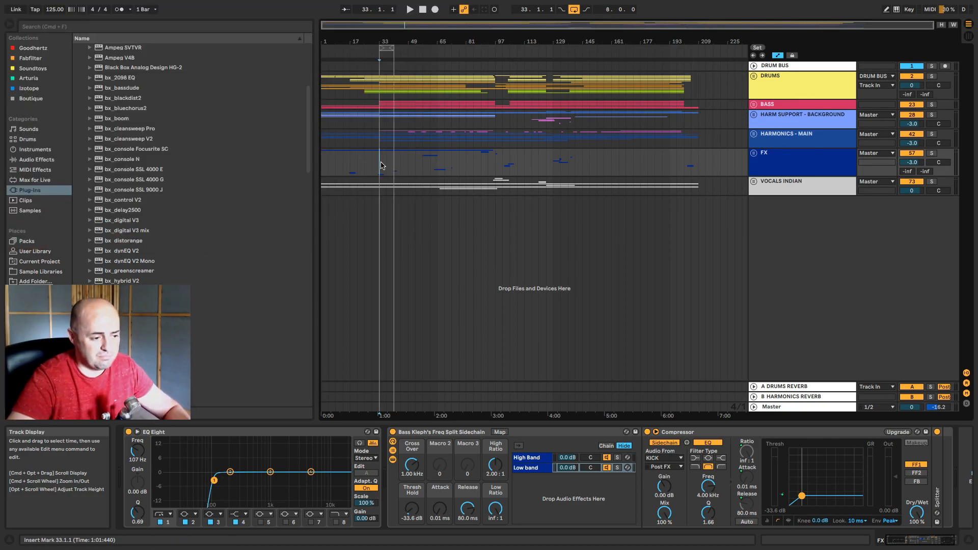
key(space)
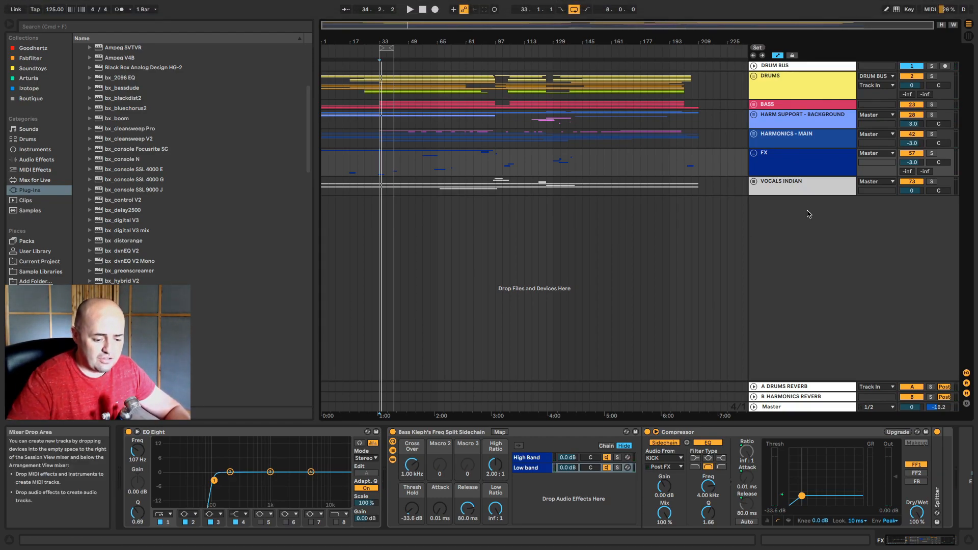
Step: Deactivate the A DRUMS REVERB and B HARMONICS REVERB return tracks
click(912, 387)
click(920, 396)
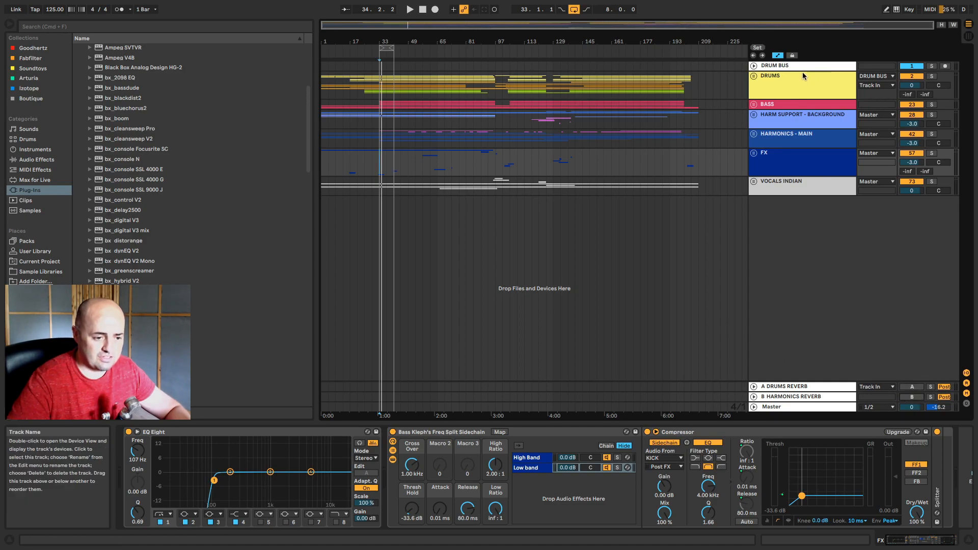
Step: Remove the API-2500 Stereo device from the DRUM BUS track and delete the track itself
click(748, 65)
click(753, 65)
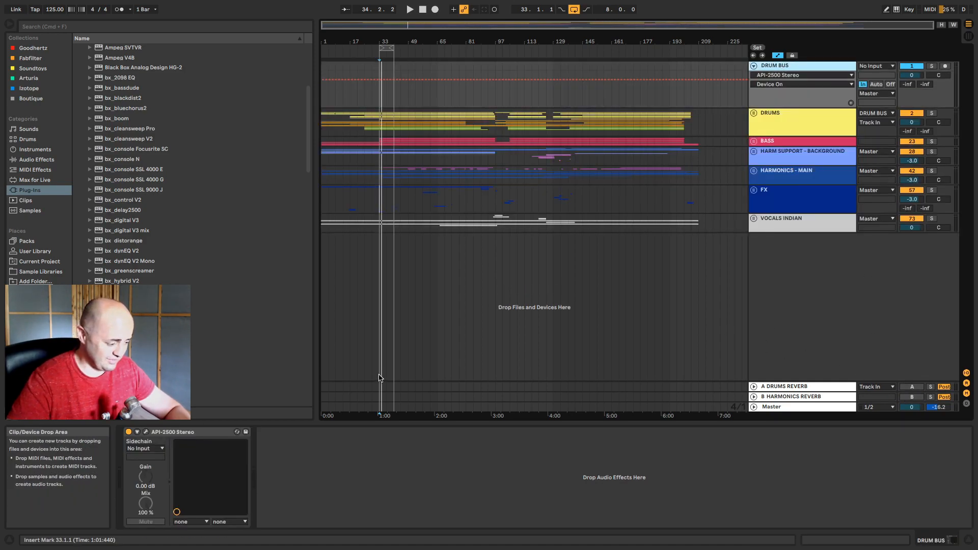
click(179, 432)
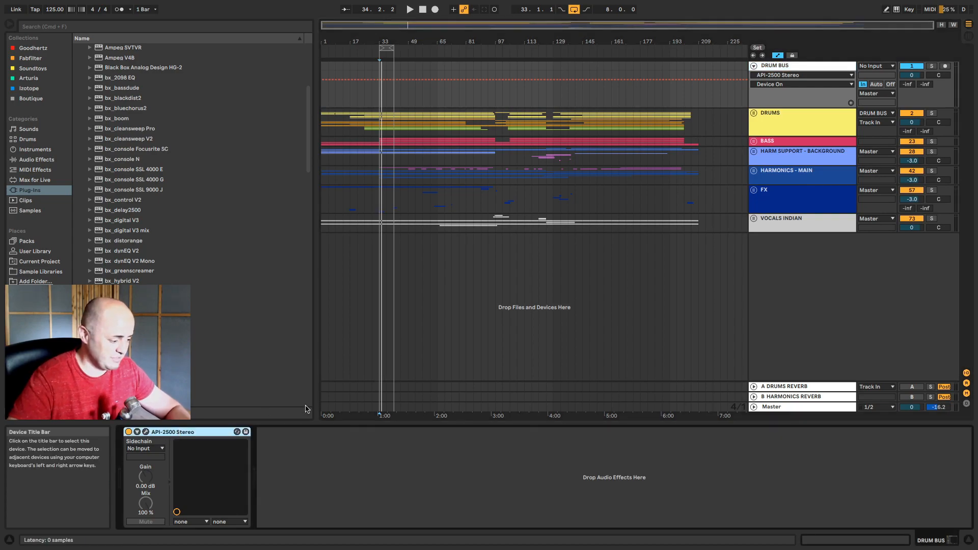
key(Delete)
click(776, 66)
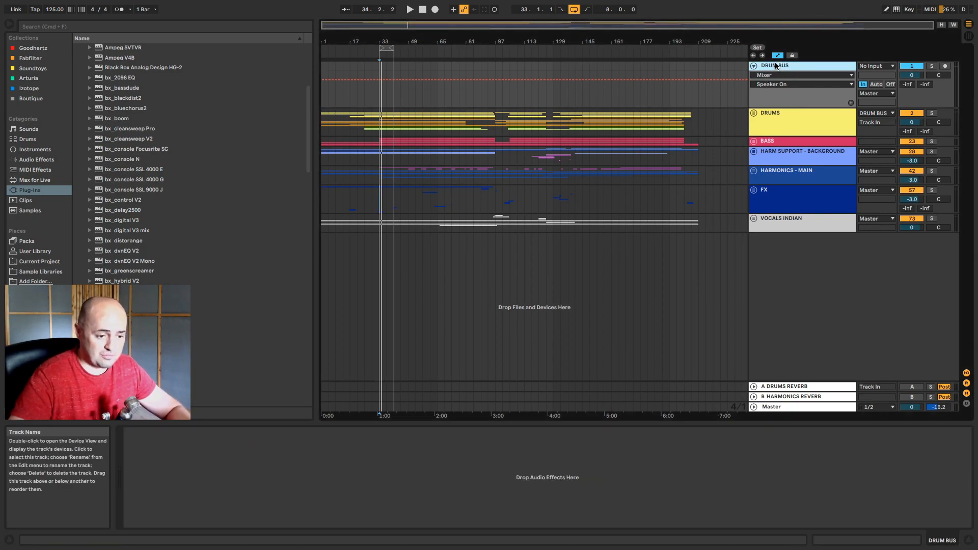
key(Delete)
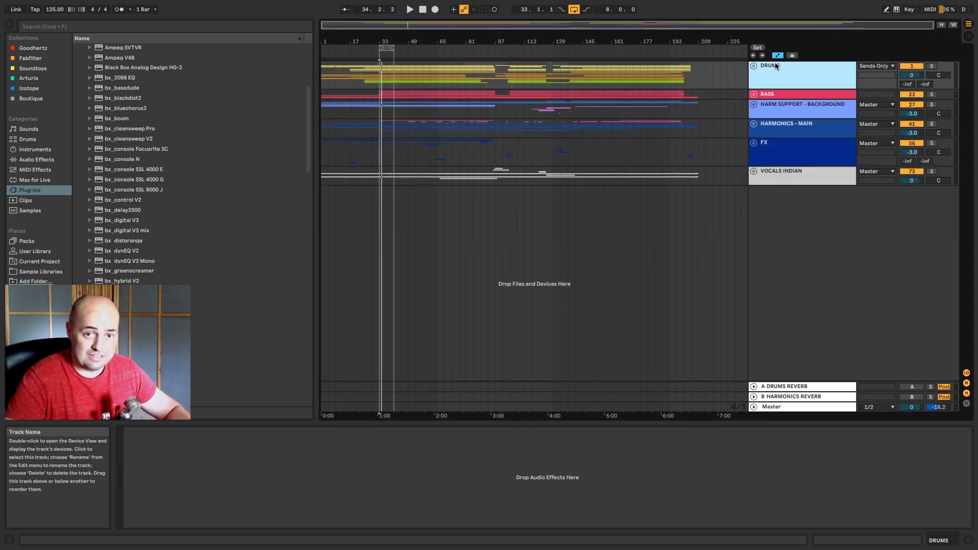
Step: Route the output of the DRUMS group to Master
click(885, 66)
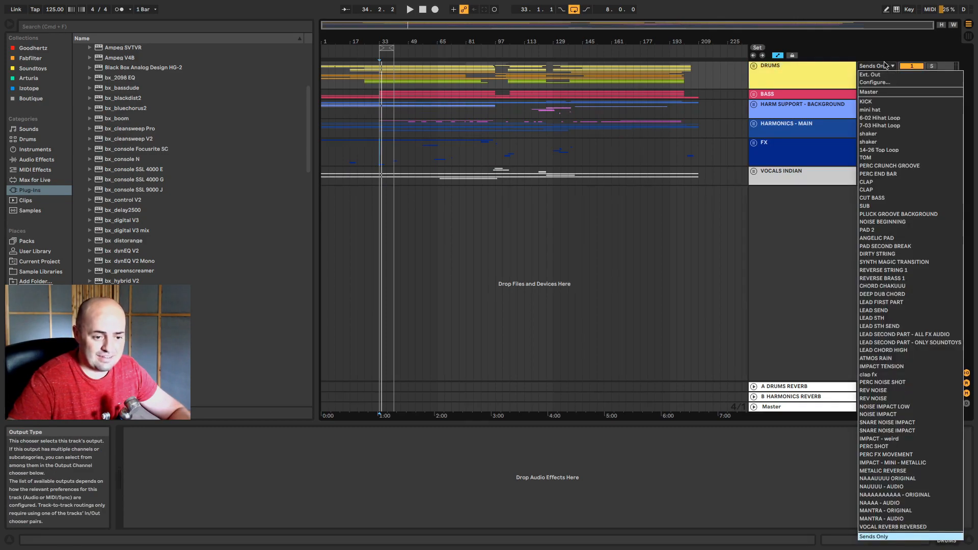
click(754, 94)
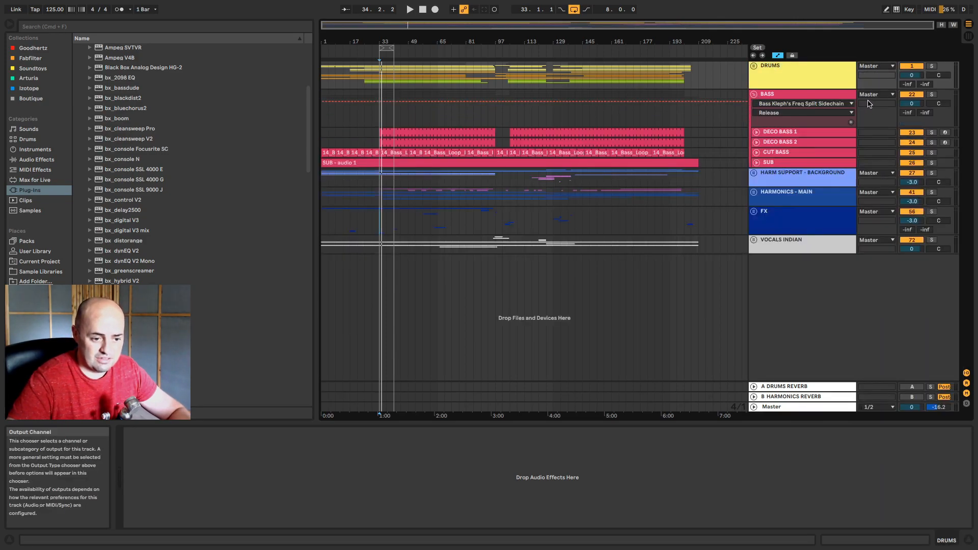
click(753, 97)
Step: Move the KICK and KICK TOP tracks out of the DRUMS group and place them above it
click(754, 66)
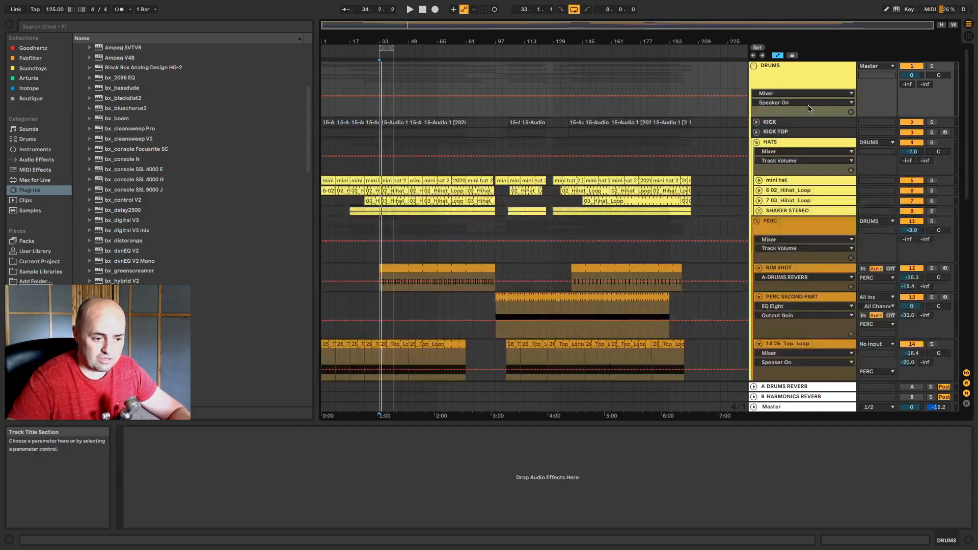
click(777, 122)
shift+click(778, 132)
drag(779, 132, 756, 66)
Step: Rename the DRUMS group as "Top End" and fold it
click(765, 96)
key(super+r)
text(Top End)
key(Return)
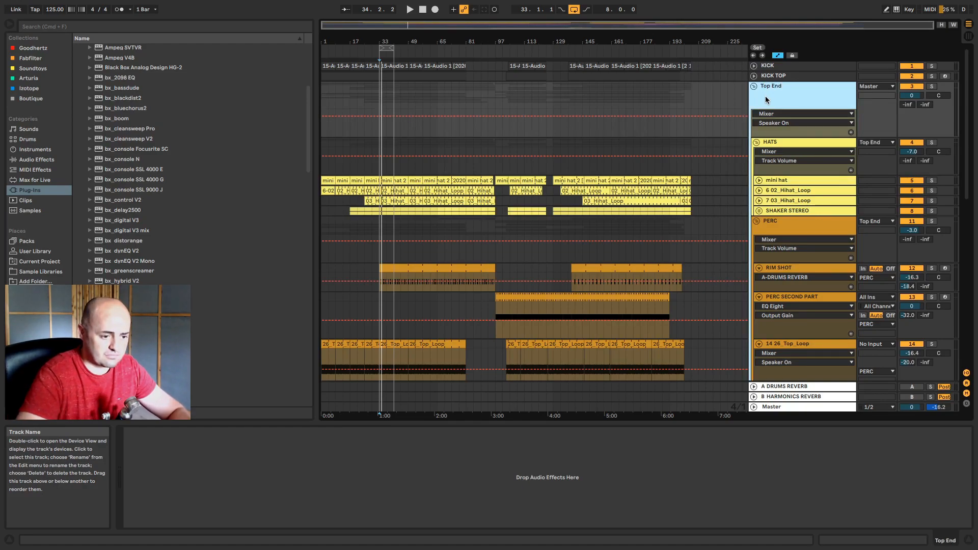
click(754, 86)
Step: Move the BASS group directly below KICK TOP and group KICK, KICK TOP and BASS as "Kick and Bass"
click(767, 115)
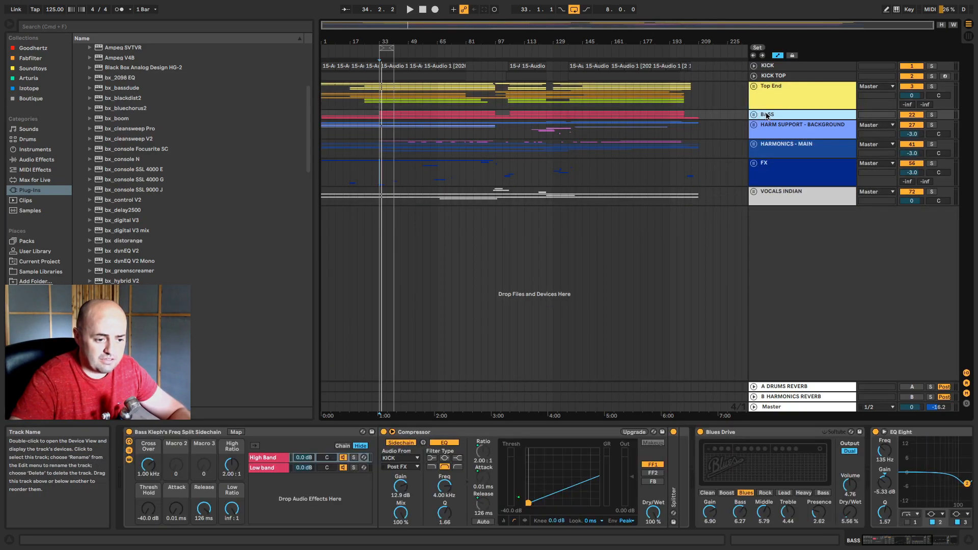
drag(767, 116, 771, 78)
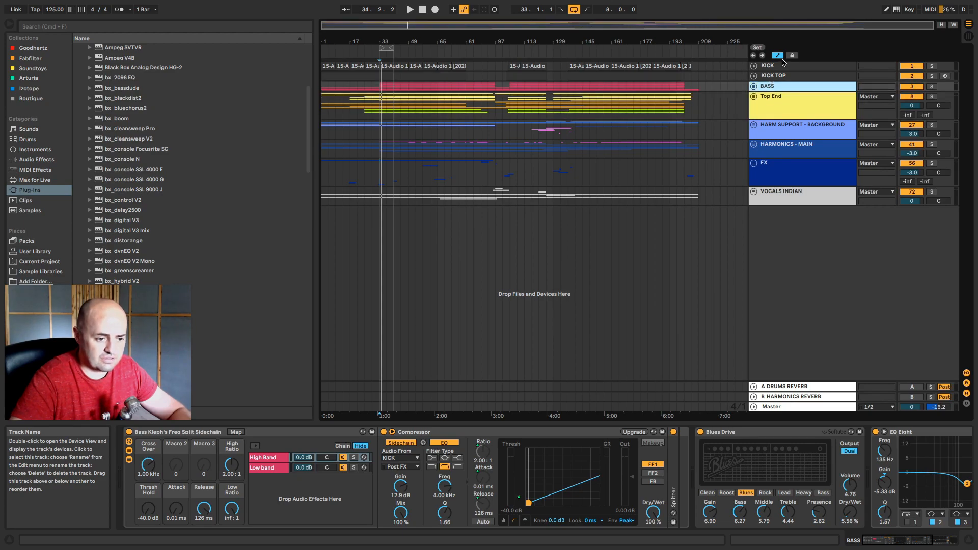
click(777, 66)
shift+click(776, 77)
shift+click(775, 86)
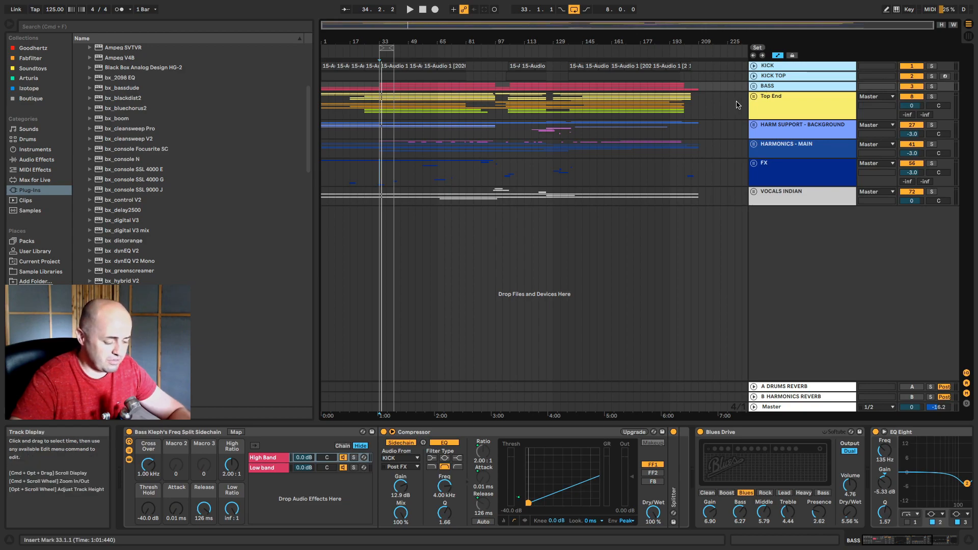
key(super+g)
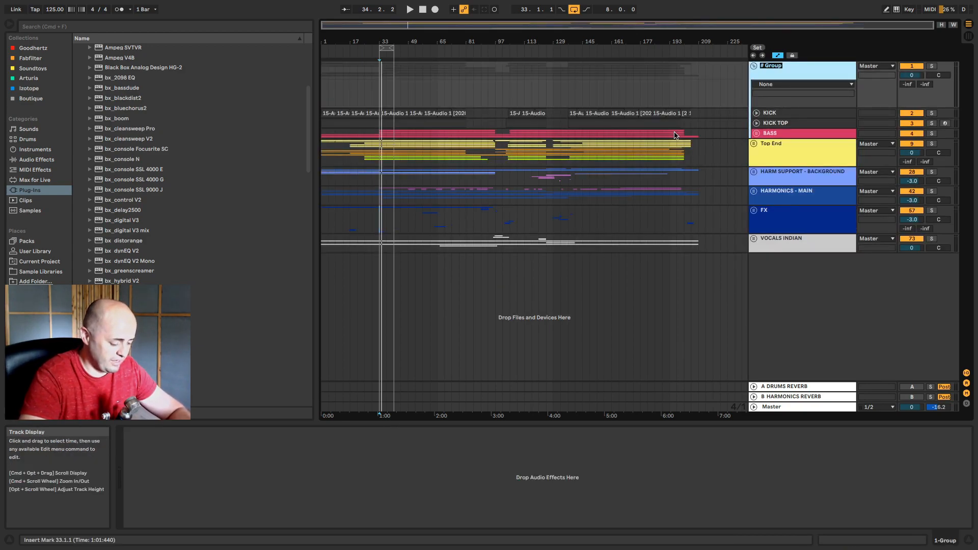
text(Kick and Bass)
key(Return)
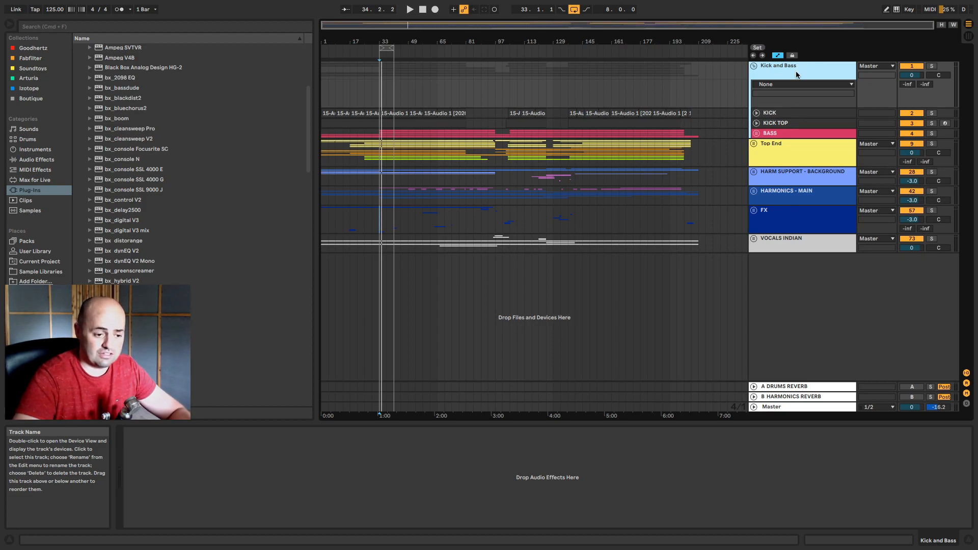
Step: Unfold the BASS group, solo the KICK track and audition it from bar 33
click(757, 133)
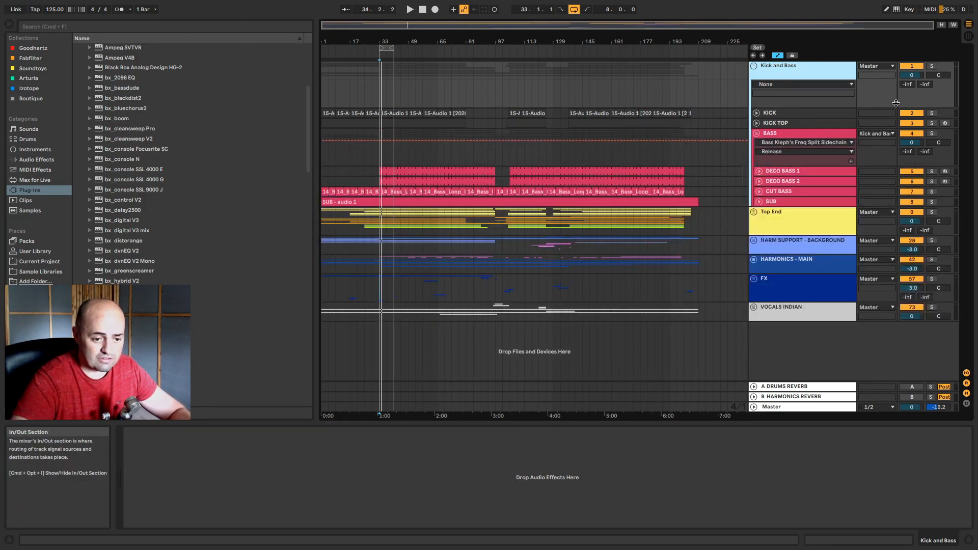
click(932, 113)
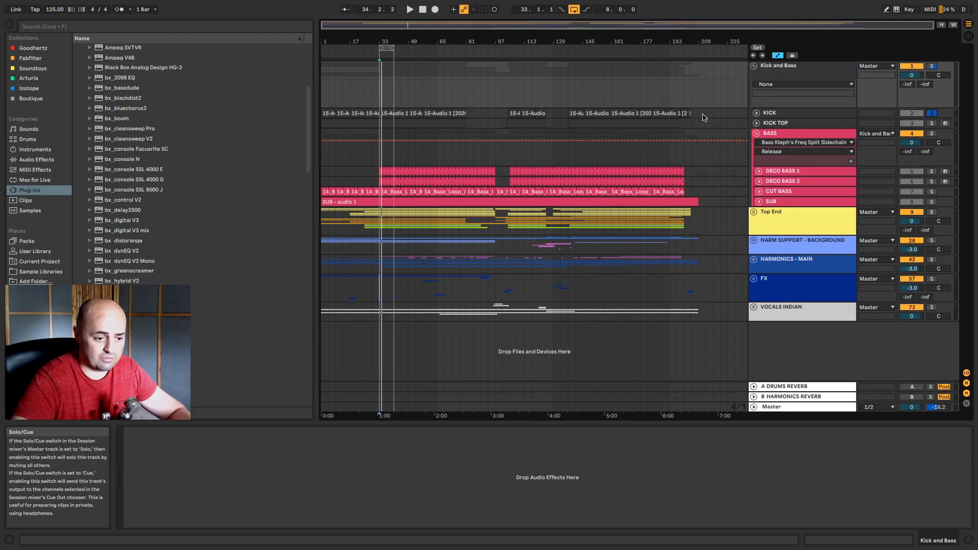
mouse_move(390, 42)
mouse_down()
mouse_move(390, 57)
mouse_move(393, 41)
mouse_up()
key(space)
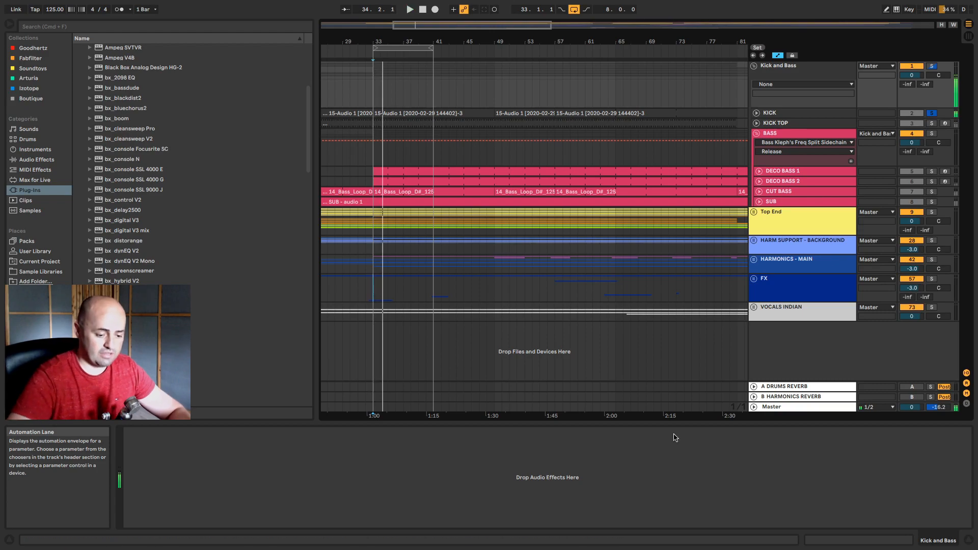
Step: Deactivate the Utility device on the Master track
click(791, 411)
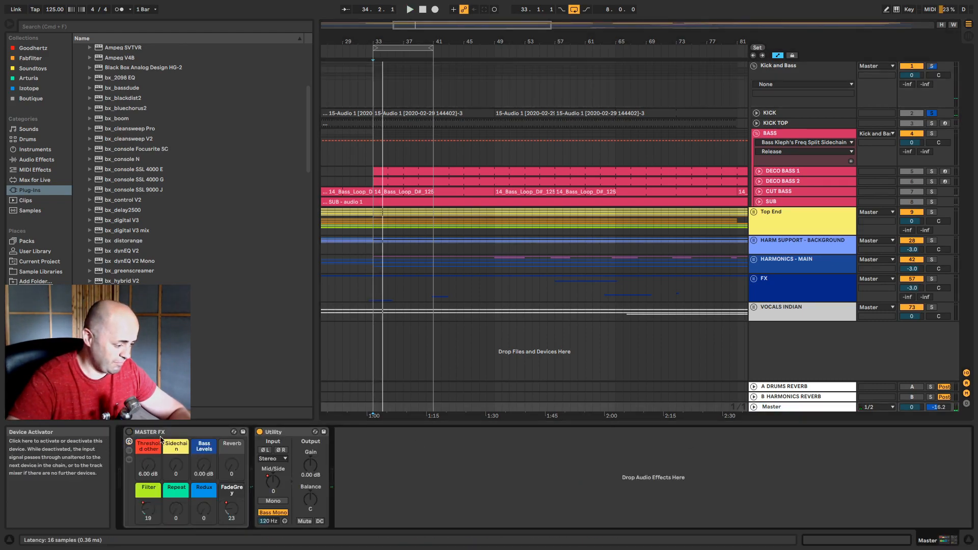
click(259, 432)
key(space)
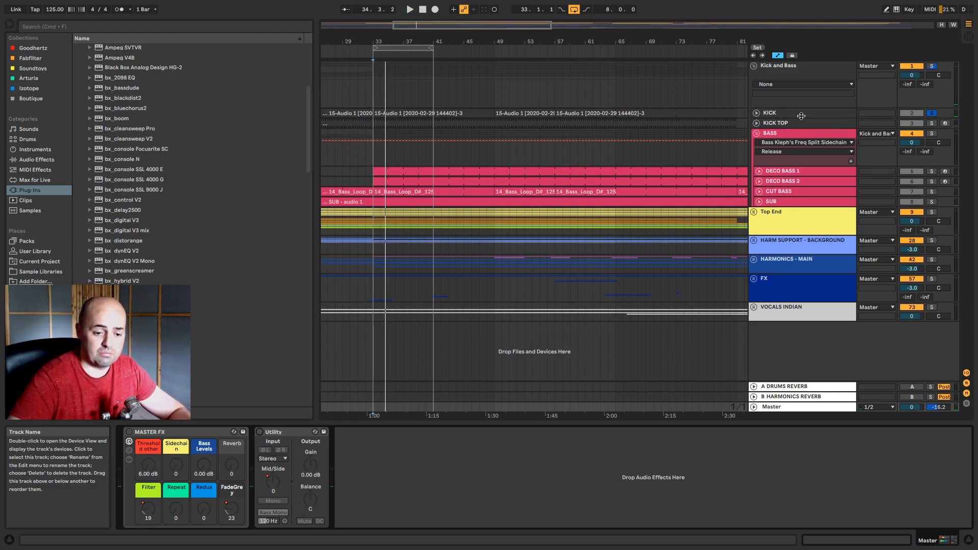
Step: Unfold the SUB and CUT BASS tracks, audition SUB and KICK soloed in turn, and clear the solo
click(759, 201)
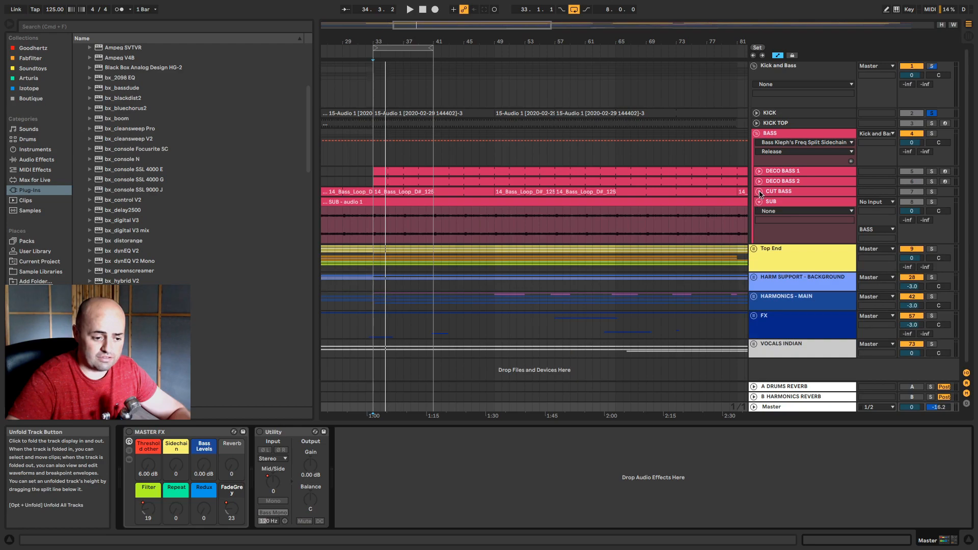
click(760, 192)
click(932, 240)
key(space)
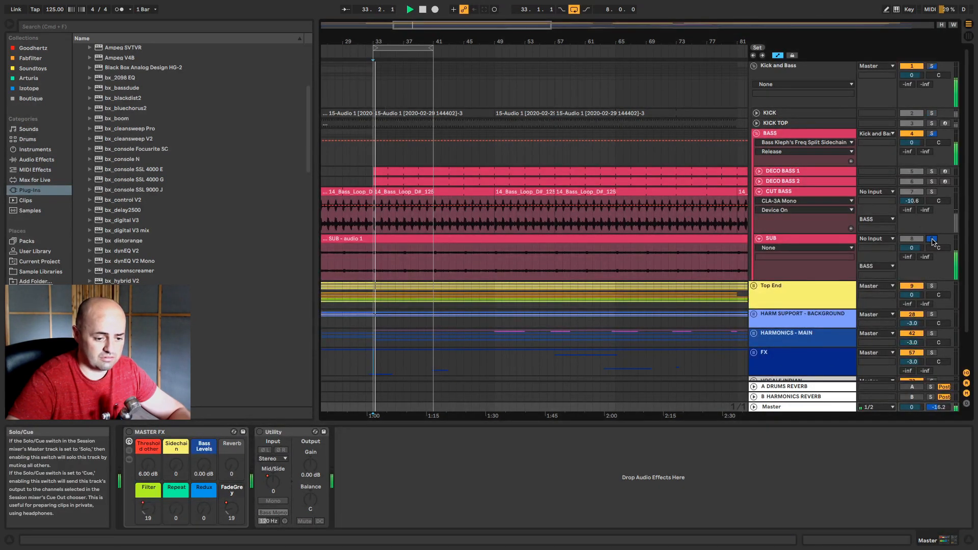
click(932, 113)
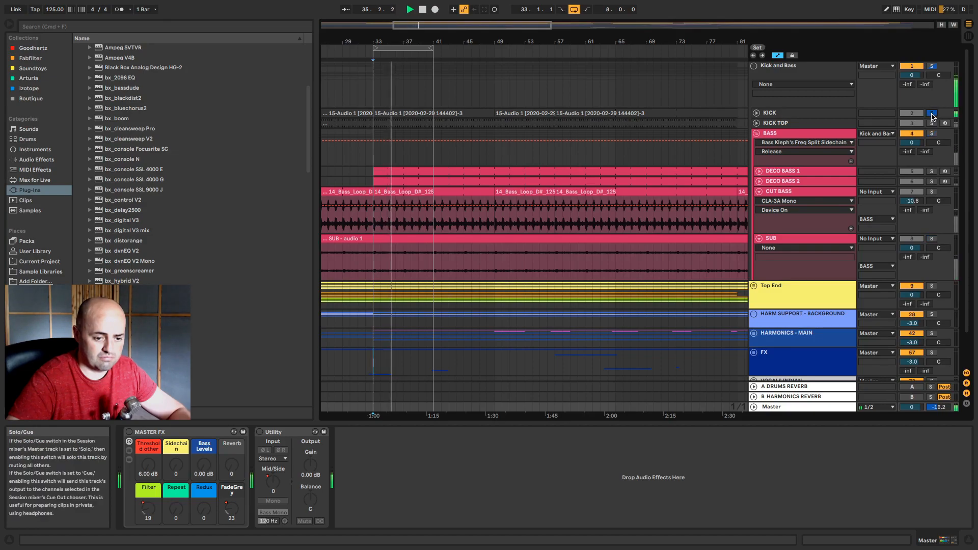
click(932, 239)
key(space)
click(932, 239)
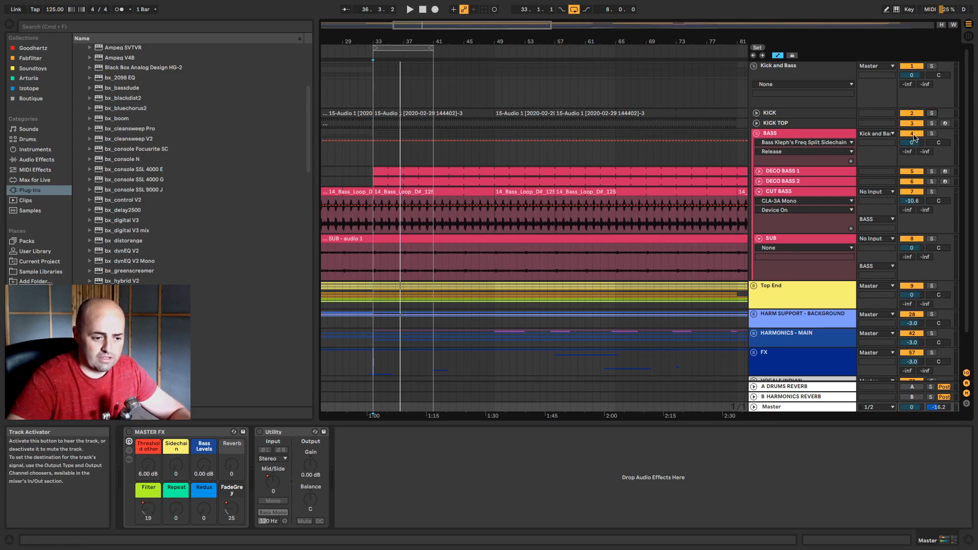
Step: Fold the BASS group, unfold KICK, and mute KICK TOP, BASS and every other group down to VOCALS INDIAN
click(757, 134)
click(770, 113)
click(757, 113)
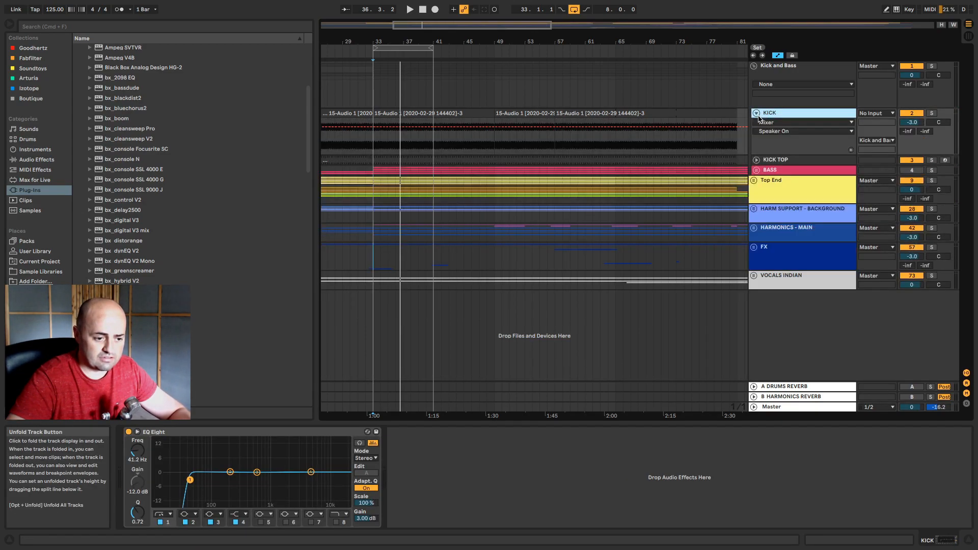
click(912, 160)
drag(917, 185, 913, 277)
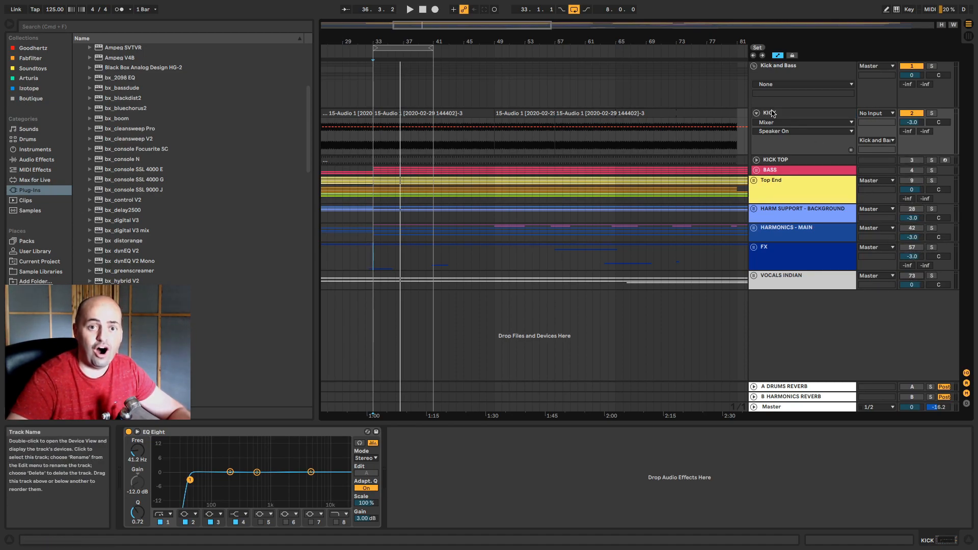
Step: Look through the plug-in list, switch to the Plugin Alliance products page in Opera and search it for "gate"
scroll(200, 213, up, 2)
scroll(198, 212, down, 15)
scroll(177, 196, up, 20)
scroll(178, 196, up, 8)
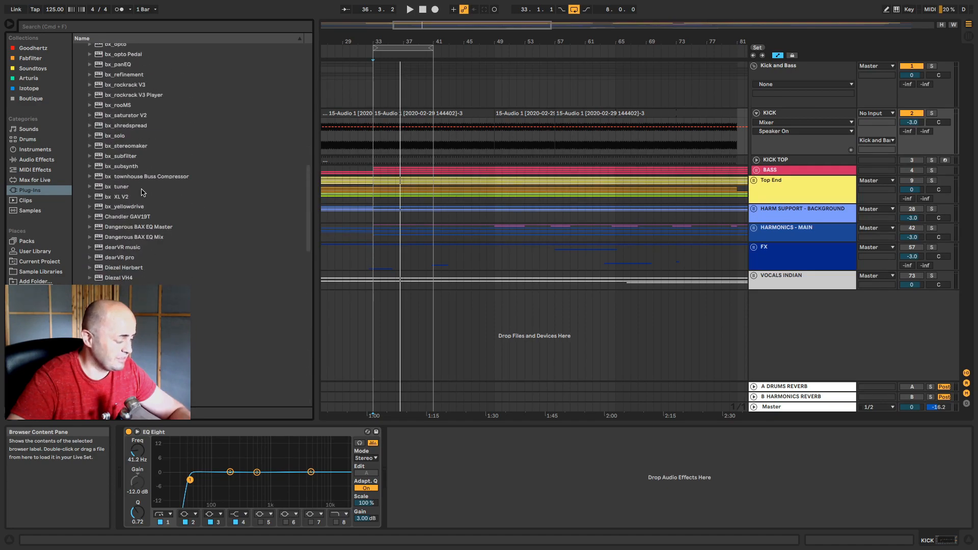
click(10, 183)
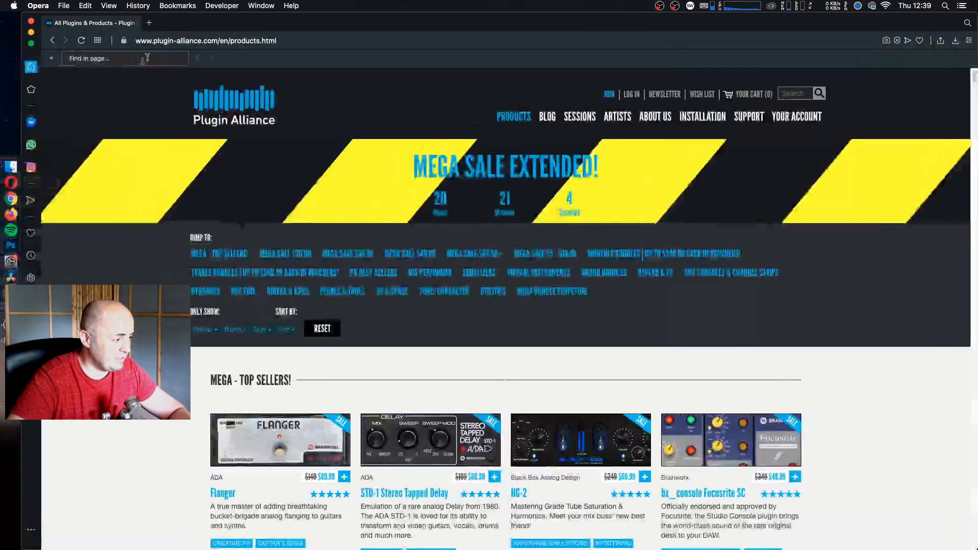
text(gaate)
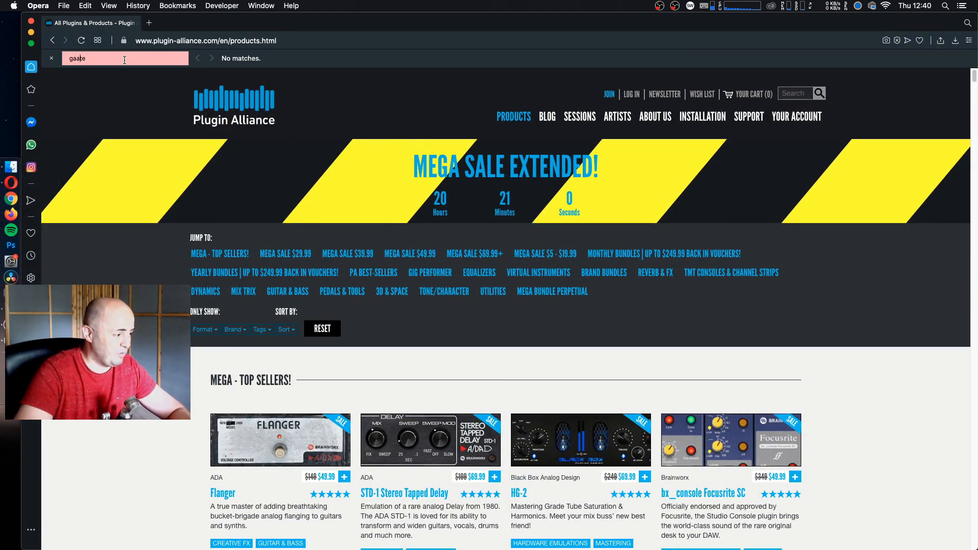
key(Left)
key(Left)
key(BackSpace)
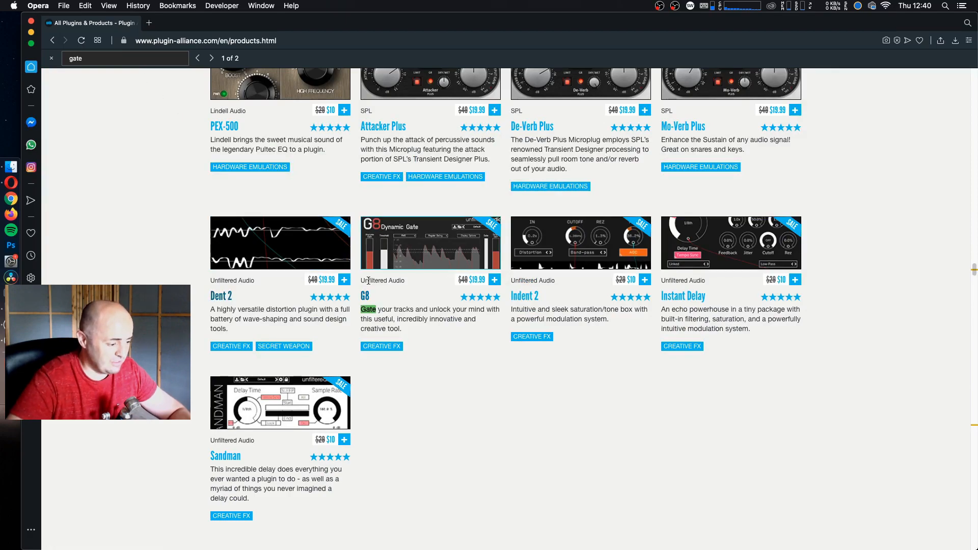
click(212, 59)
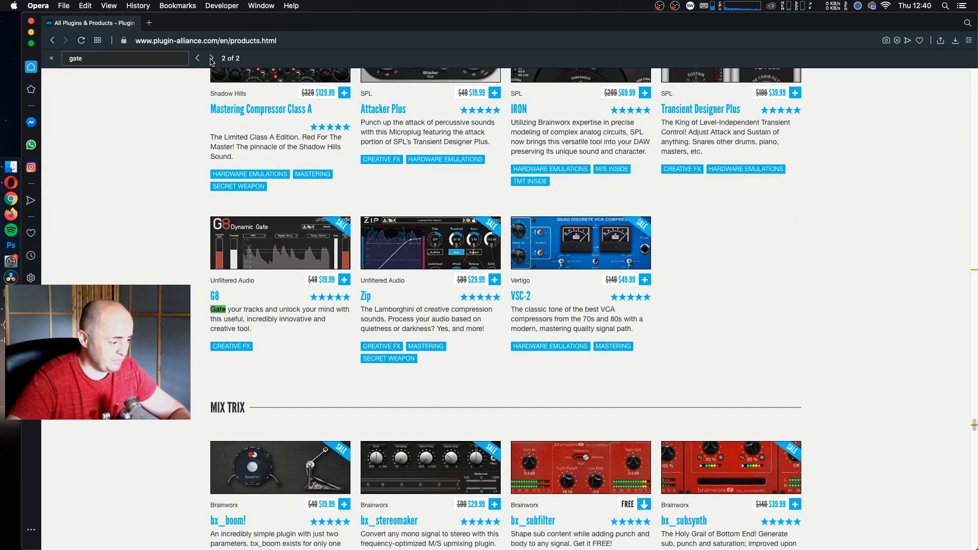
click(198, 58)
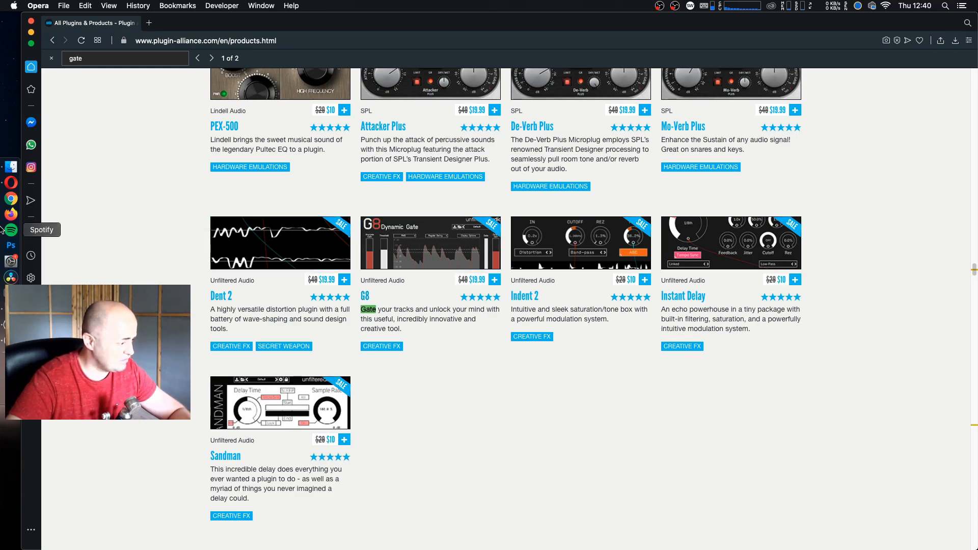
Step: Return to Ableton Live and search the plug-ins for "g8"
key(ctrl+Right)
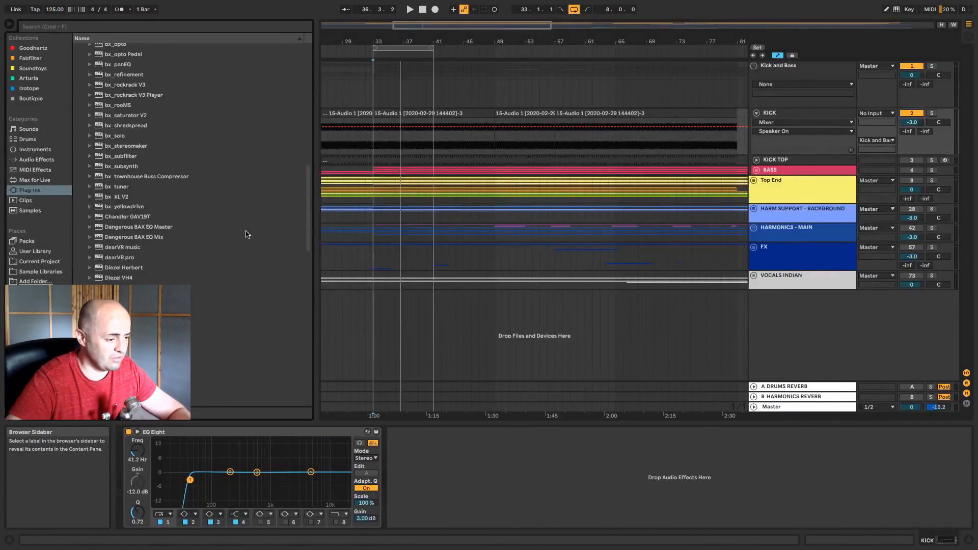
scroll(170, 160, down, 3)
click(106, 26)
text(g)
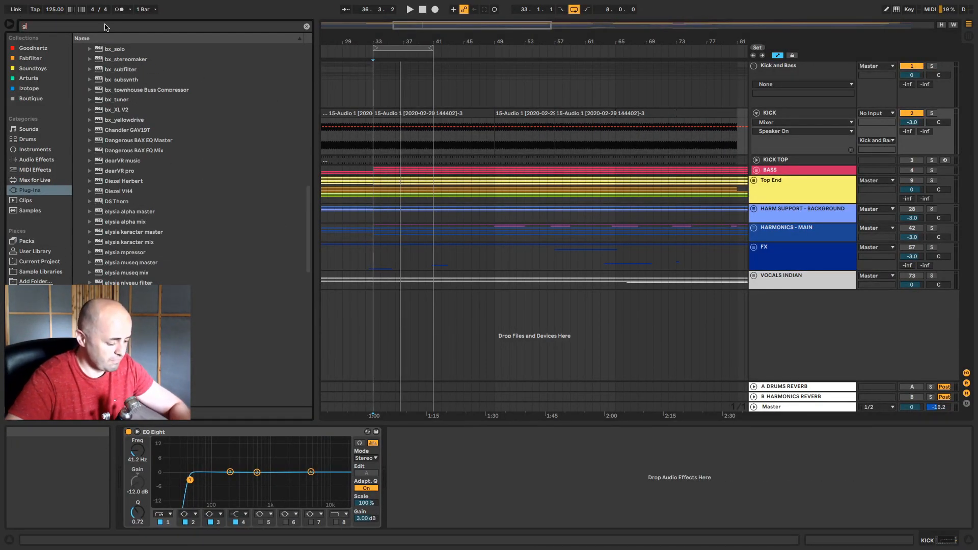
text(8)
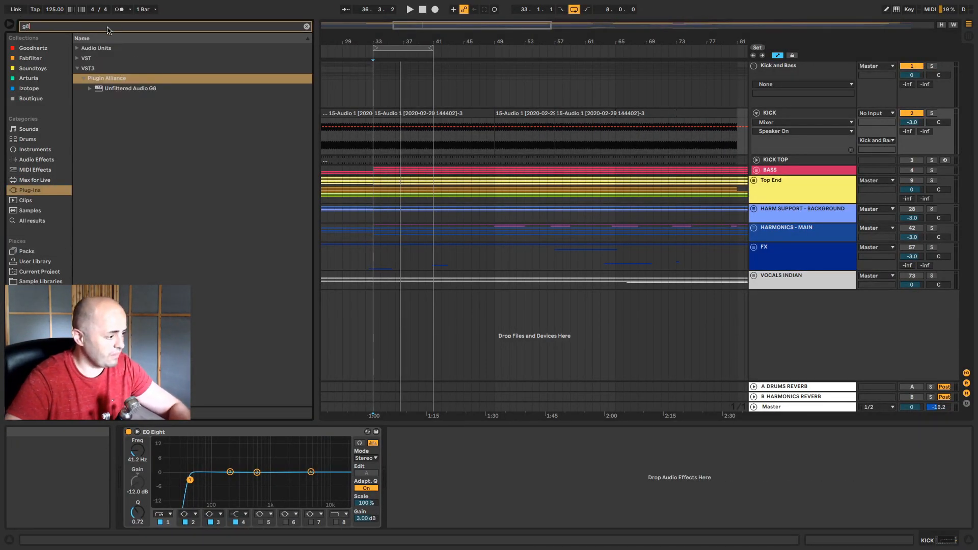
Step: Load the local VST version of Unfiltered Audio G8 onto the KICK track
click(77, 68)
click(77, 58)
click(85, 78)
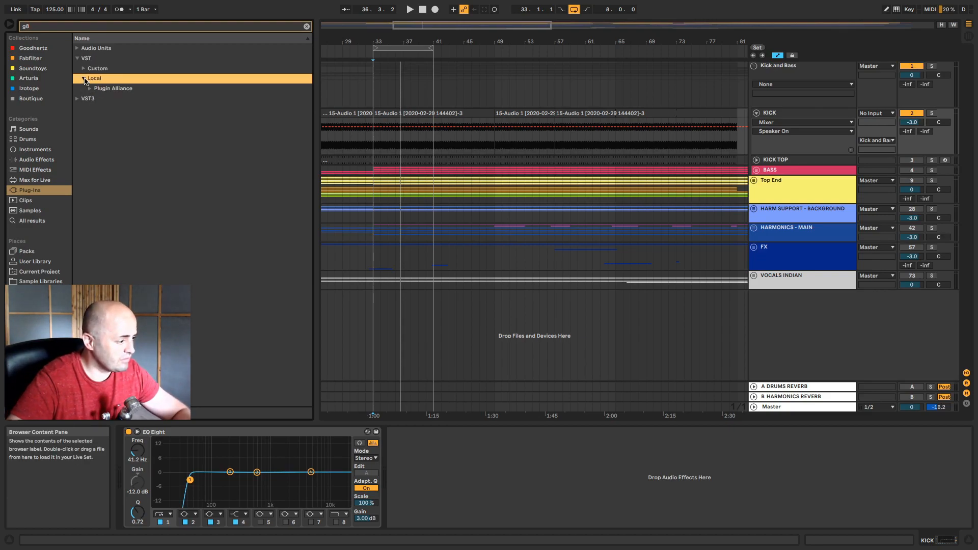
click(92, 88)
drag(109, 101, 122, 102)
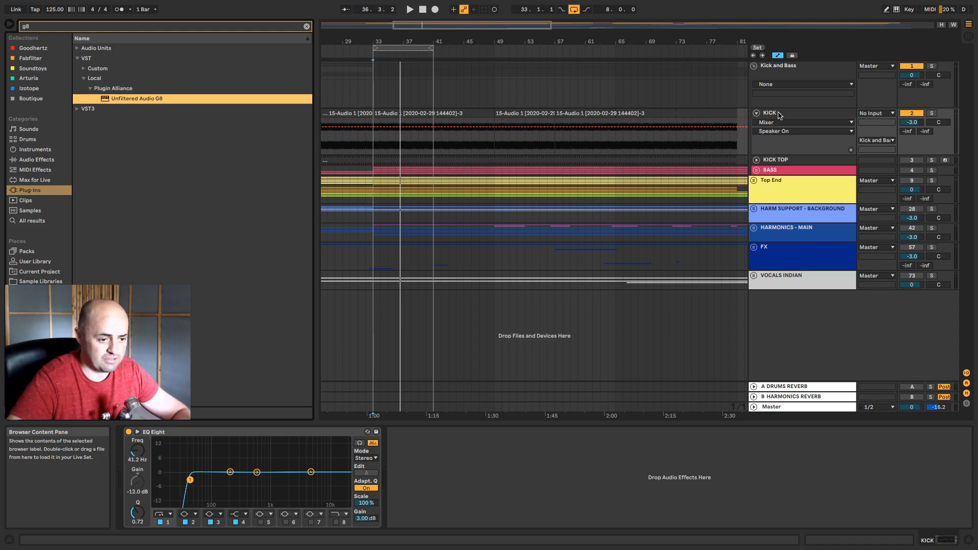
drag(778, 116, 779, 116)
Step: Color the Kick and Bass group white and assign that color to its grouped tracks and clips
right_click(790, 74)
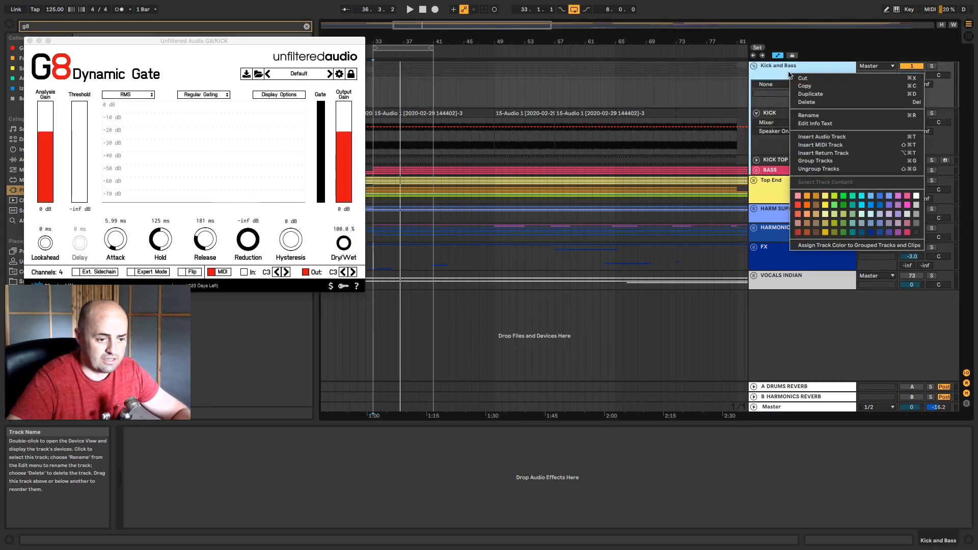
click(917, 197)
right_click(818, 77)
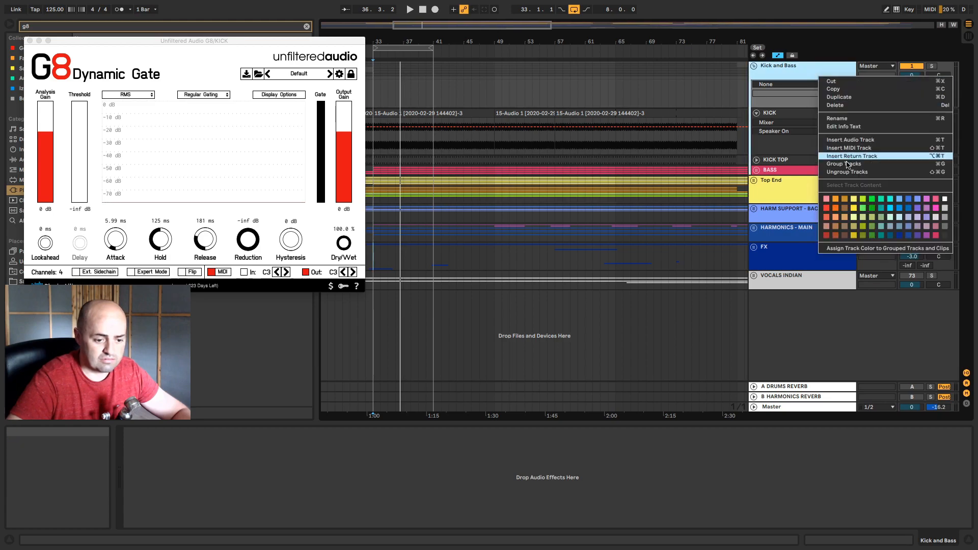
click(863, 248)
Step: Solo the KICK track, play the loop and set the G8 gate's threshold to -23.72 dB
drag(242, 40, 585, 75)
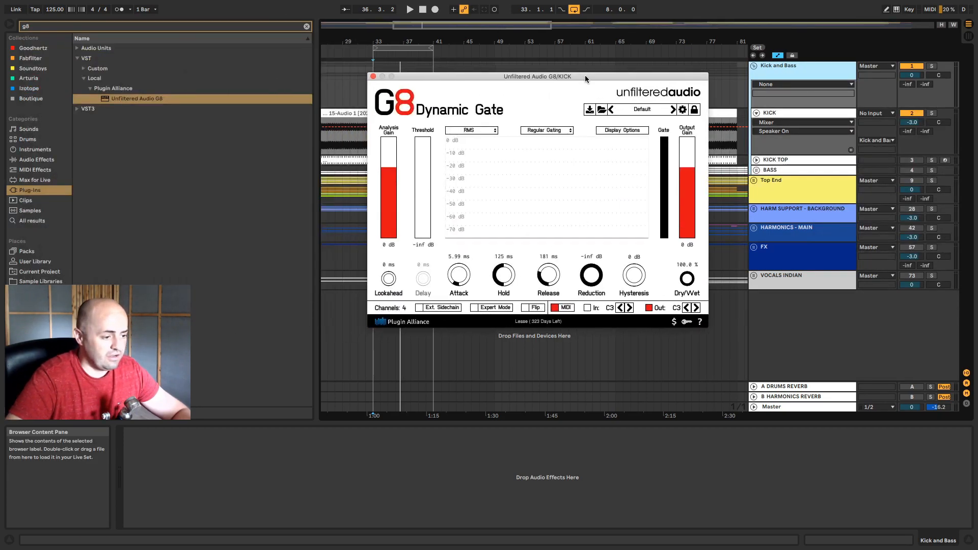
click(932, 114)
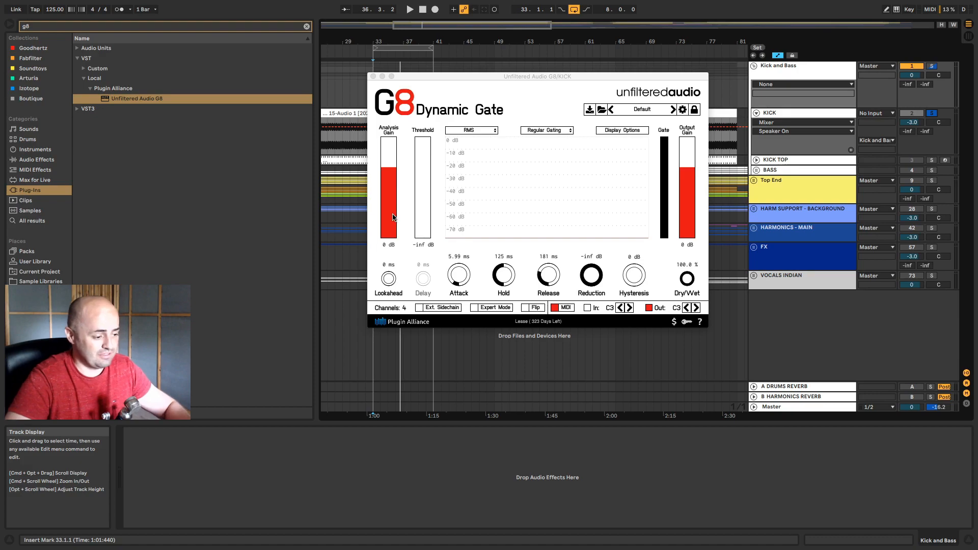
key(space)
click(423, 218)
drag(423, 218, 416, 170)
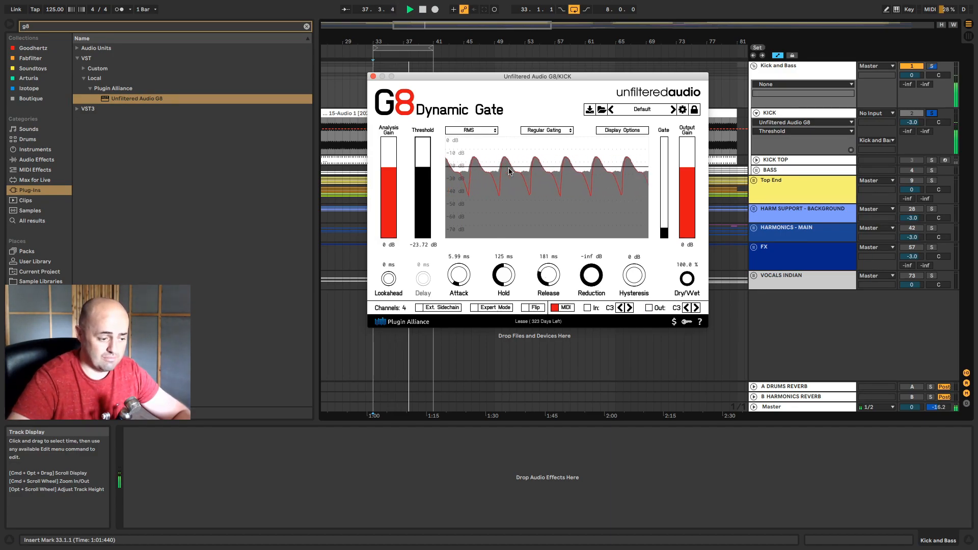
Step: Refine the G8 gate with attack at 7.11 ms, lookahead at 28.8 ms and threshold at -25.71 dB
mouse_move(459, 272)
mouse_down()
mouse_move(452, 203)
mouse_move(457, 294)
mouse_move(455, 279)
mouse_up()
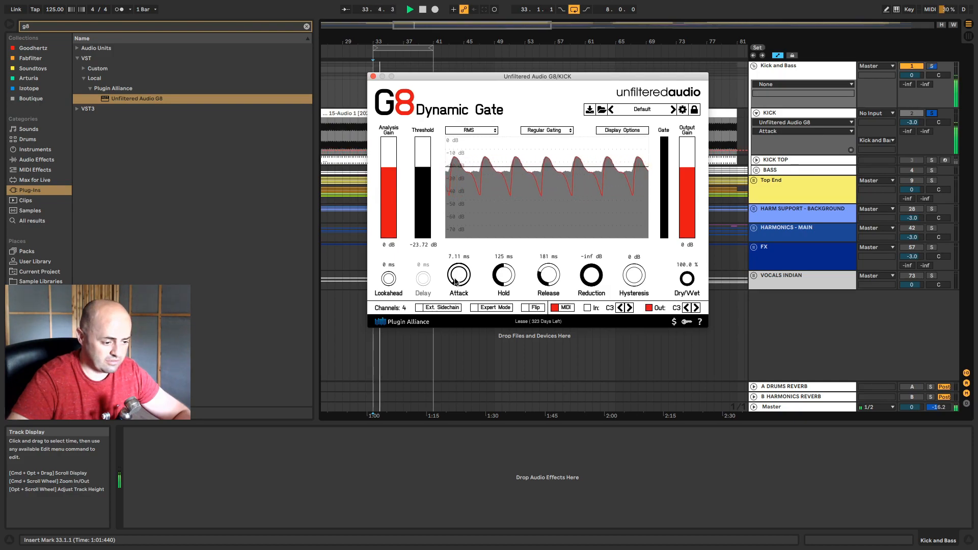
mouse_move(388, 278)
mouse_down()
mouse_move(388, 244)
mouse_move(389, 285)
mouse_move(390, 275)
mouse_up()
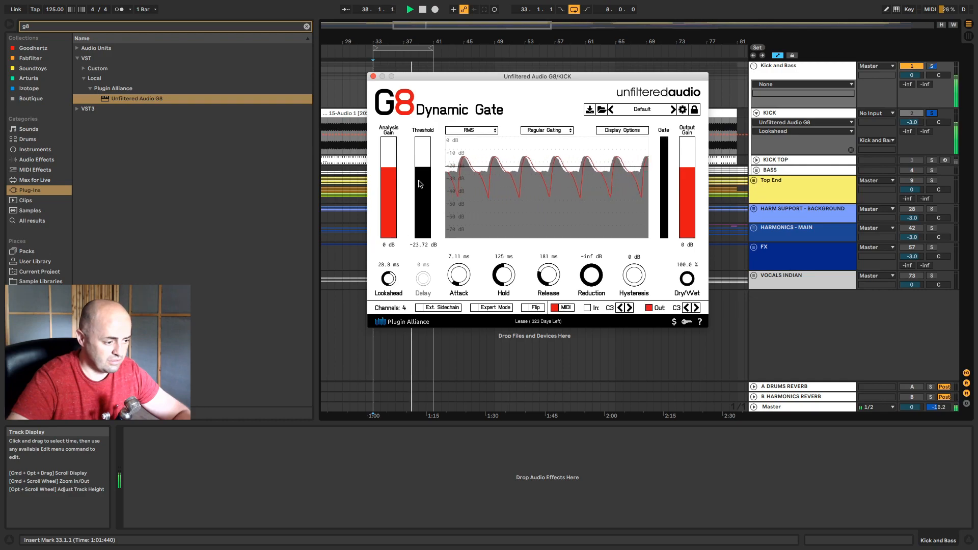
drag(422, 170, 422, 173)
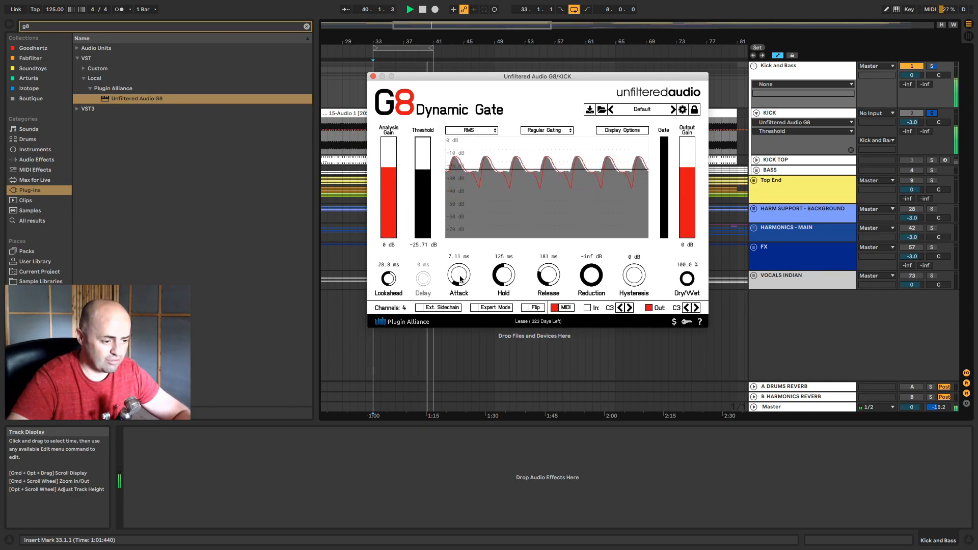
Step: Set the kick's G8 gate to 13.2 ms attack, 24.1 ms lookahead and 157 ms release
drag(460, 279, 460, 274)
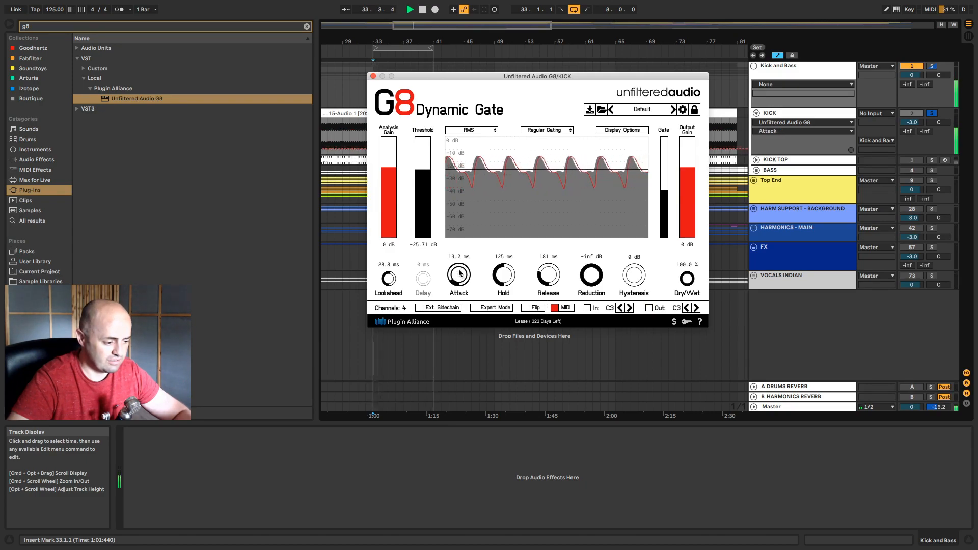
click(387, 279)
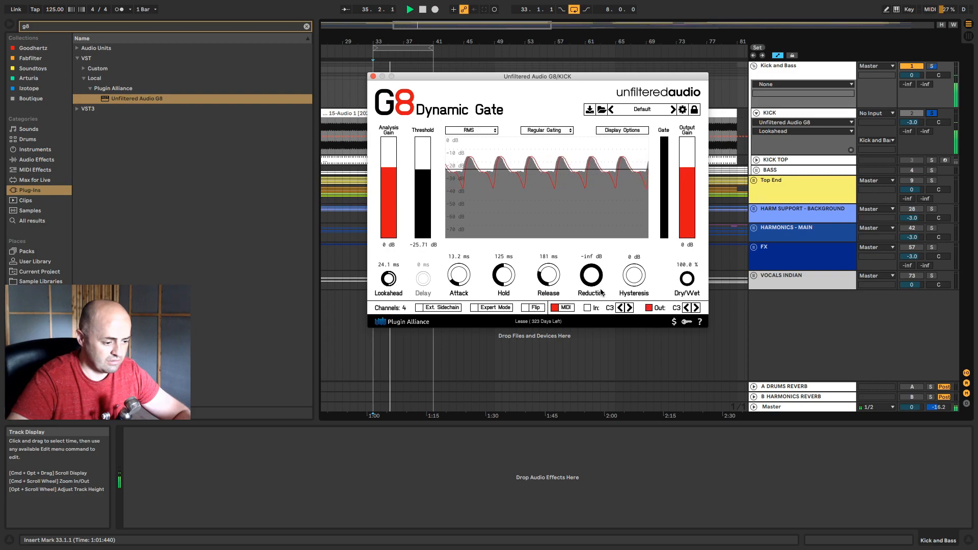
mouse_move(547, 273)
mouse_down()
mouse_move(556, 312)
mouse_move(549, 275)
mouse_up()
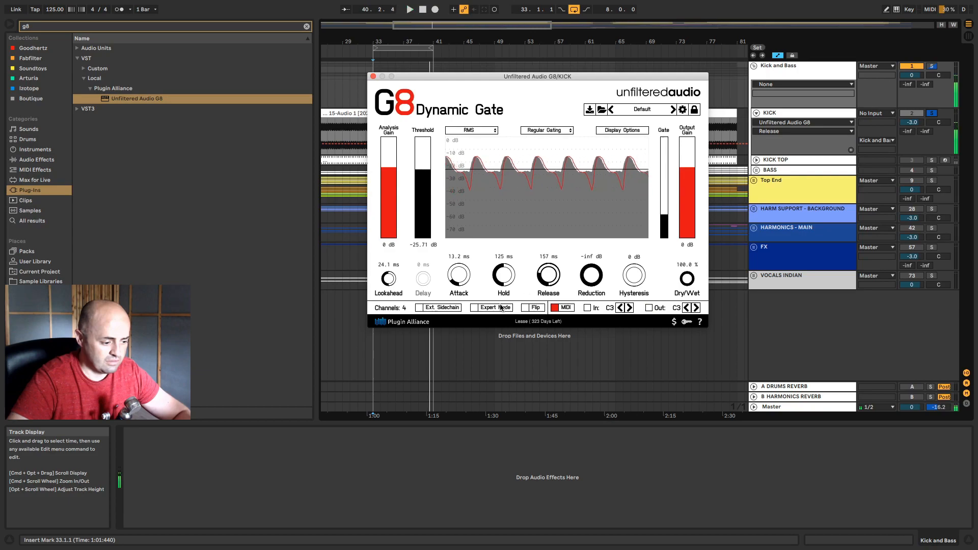
Step: Look at the G8 gate's Expert Mode controls, hide them again and close the plug-in window
click(475, 309)
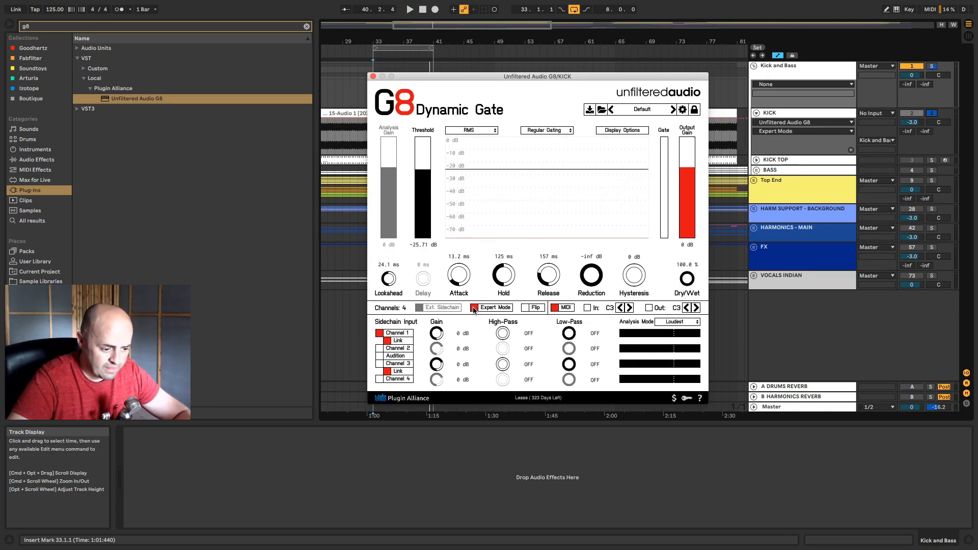
click(474, 309)
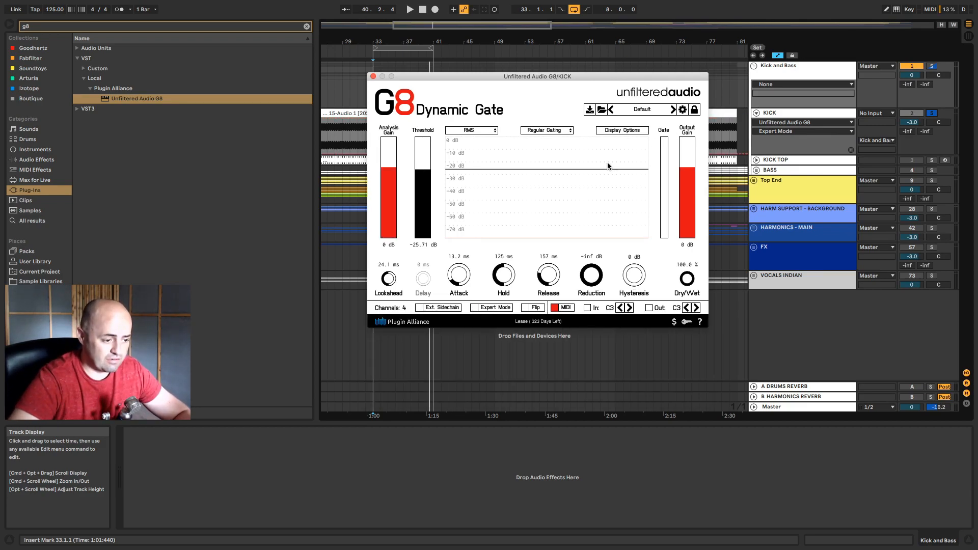
click(373, 76)
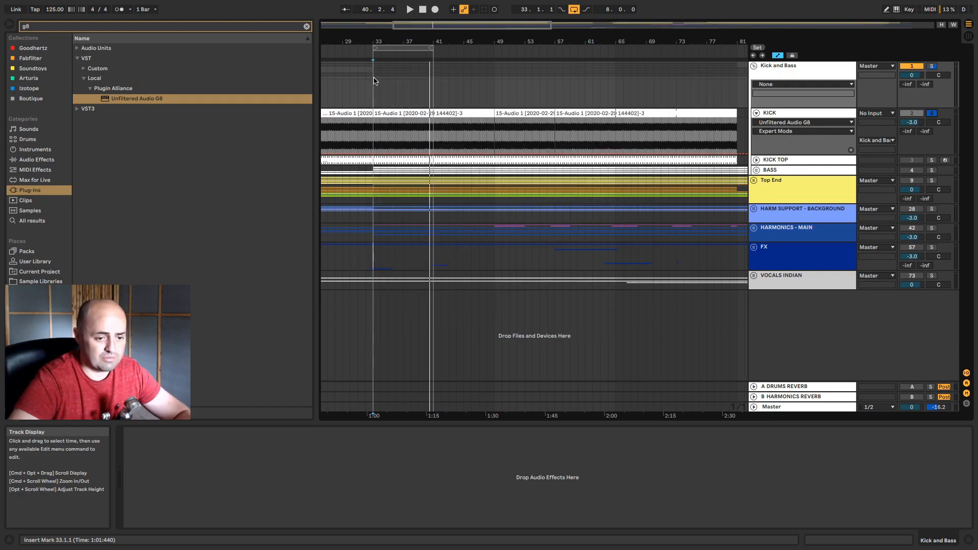
Step: Unfold the BASS group, color it light orange and assign that color to its grouped tracks and clips
click(782, 113)
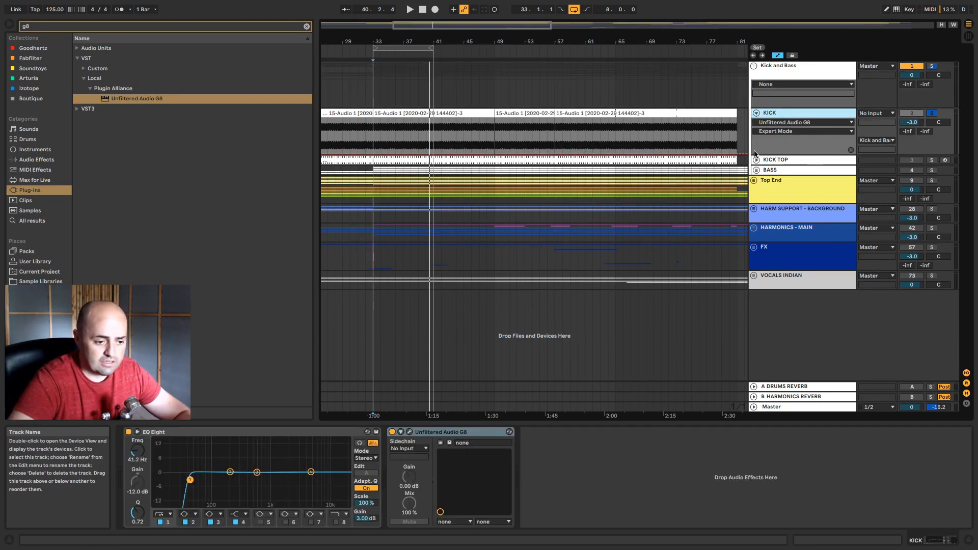
click(766, 171)
click(757, 170)
click(804, 161)
click(801, 171)
right_click(802, 172)
click(791, 164)
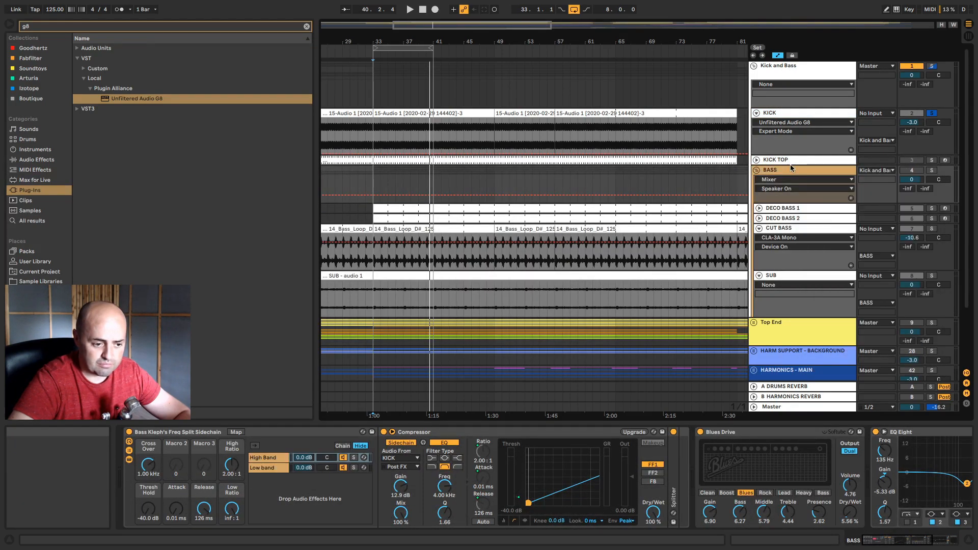
right_click(793, 173)
click(821, 336)
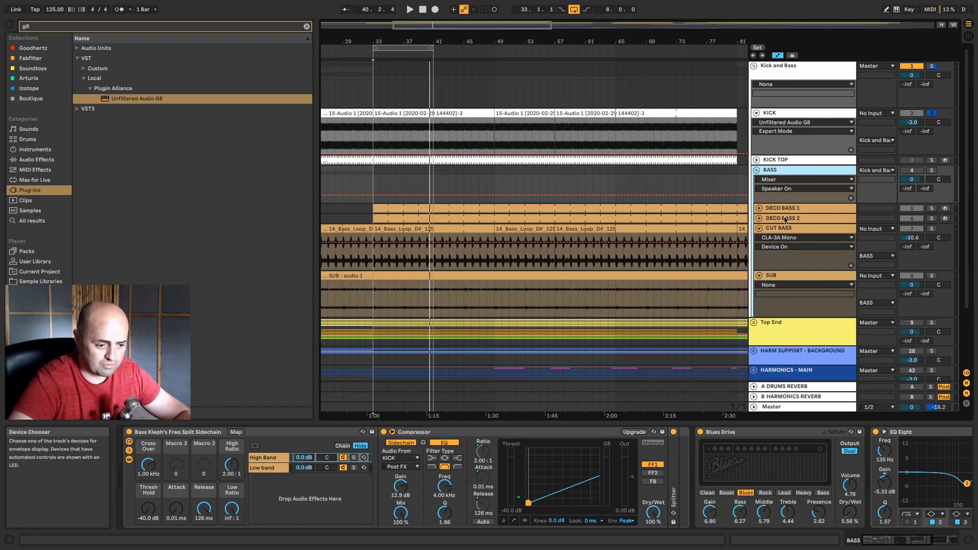
Step: Reorder the BASS group as SUB, CUT BASS, DECO BASS 1 and DECO BASS 2, and unsolo the KICK track
click(793, 230)
click(785, 276)
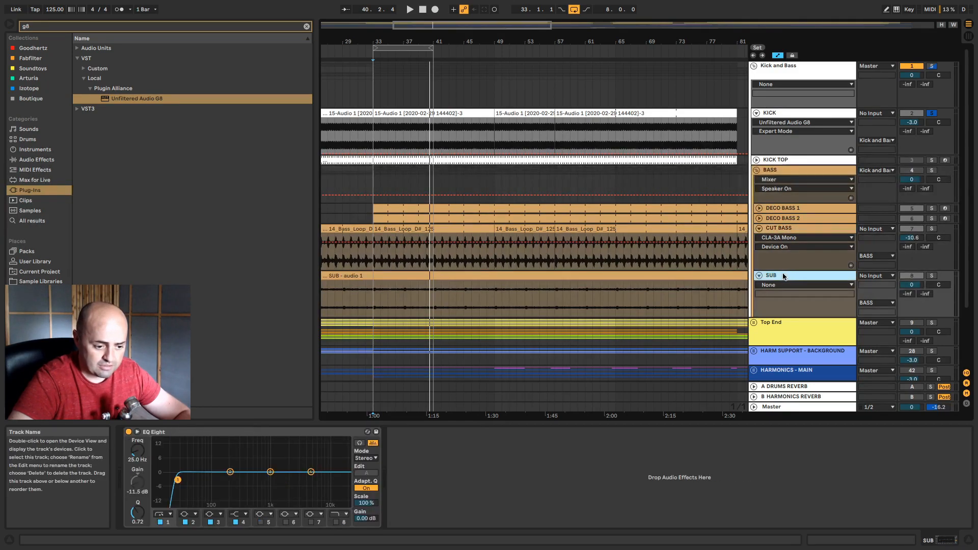
click(786, 229)
drag(792, 230, 790, 207)
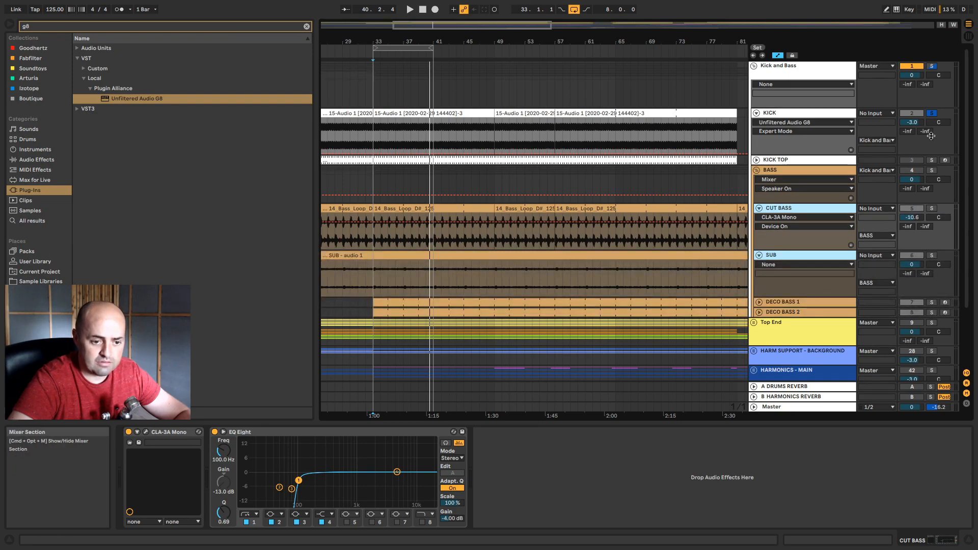
click(933, 114)
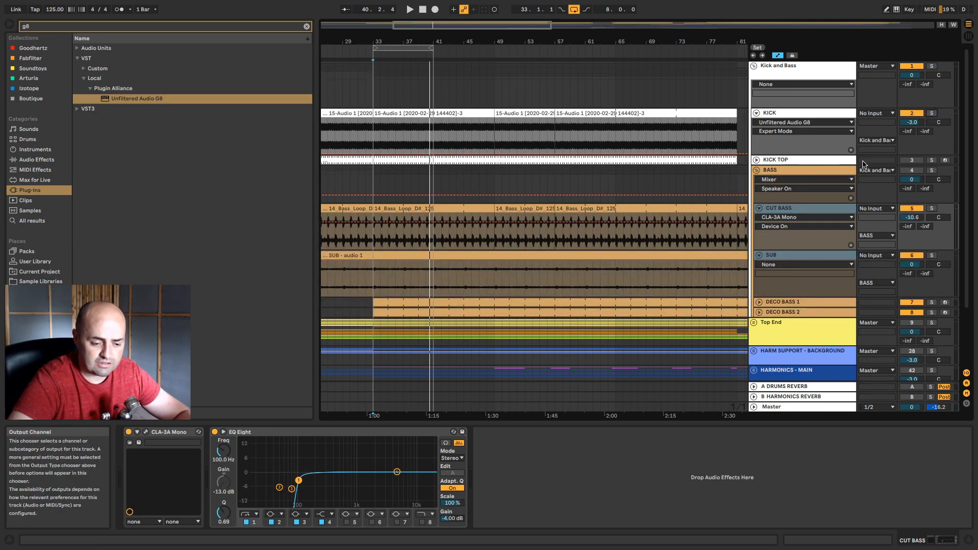
drag(821, 255, 833, 200)
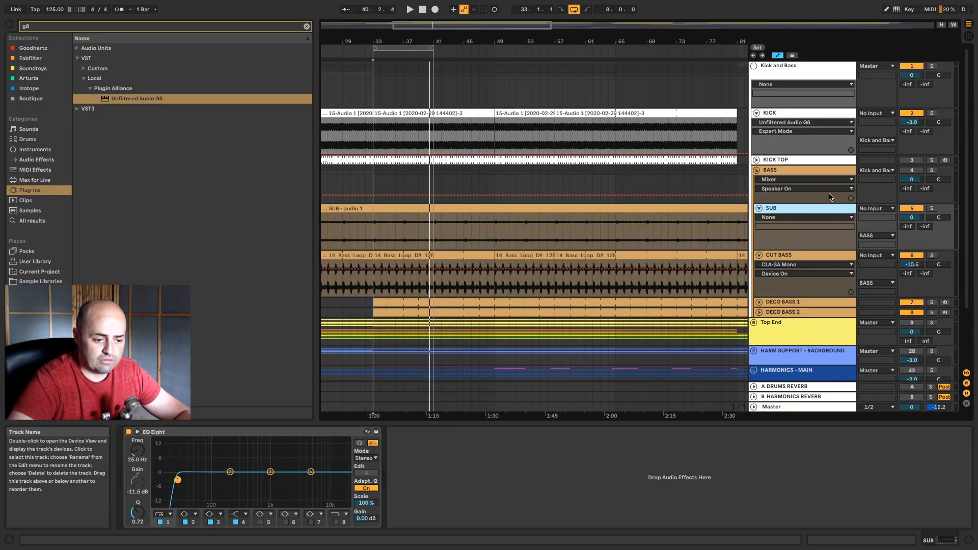
Step: Delete the Freq Split Sidechain rack, Blues Drive, EQ Eight and CLA-3A Stereo from the BASS group
click(808, 171)
click(185, 431)
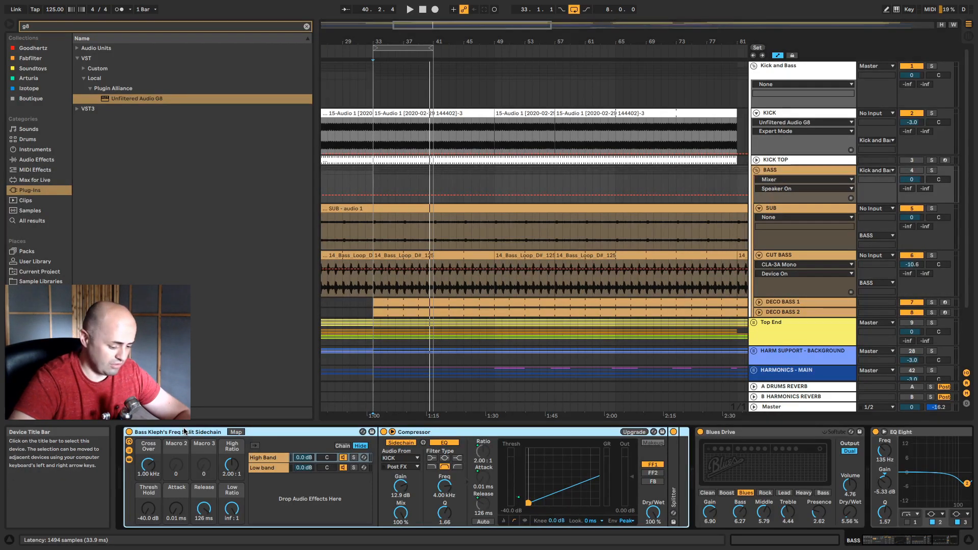
key(Delete)
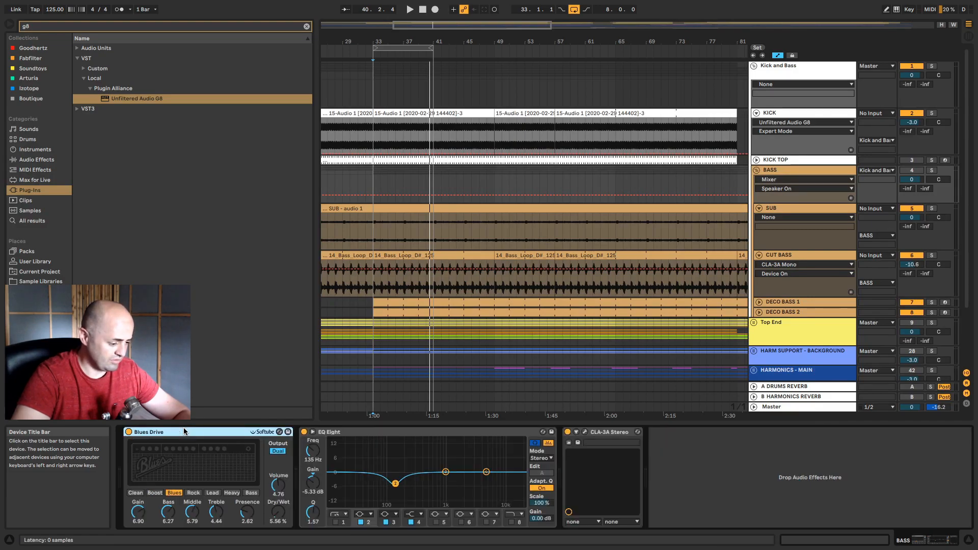
key(Delete)
key(Delete)
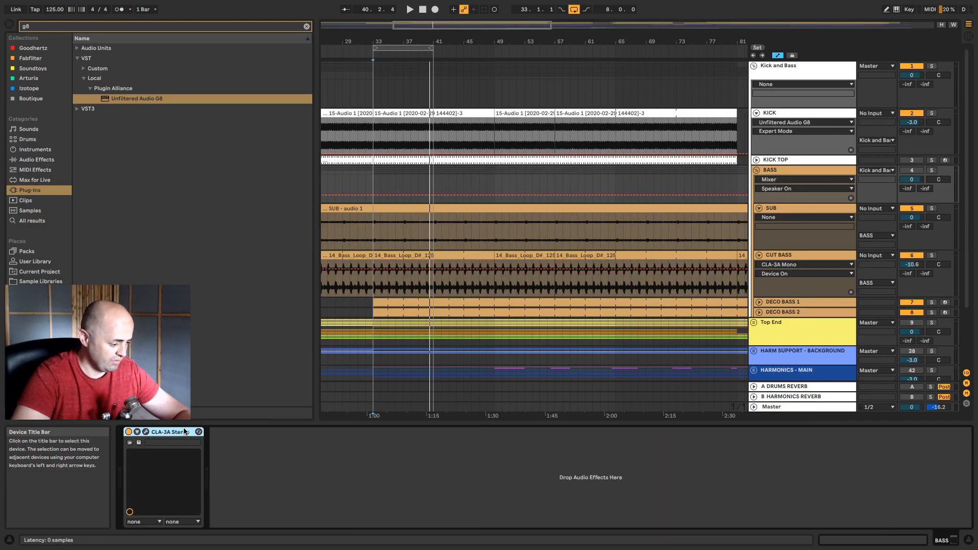
key(Delete)
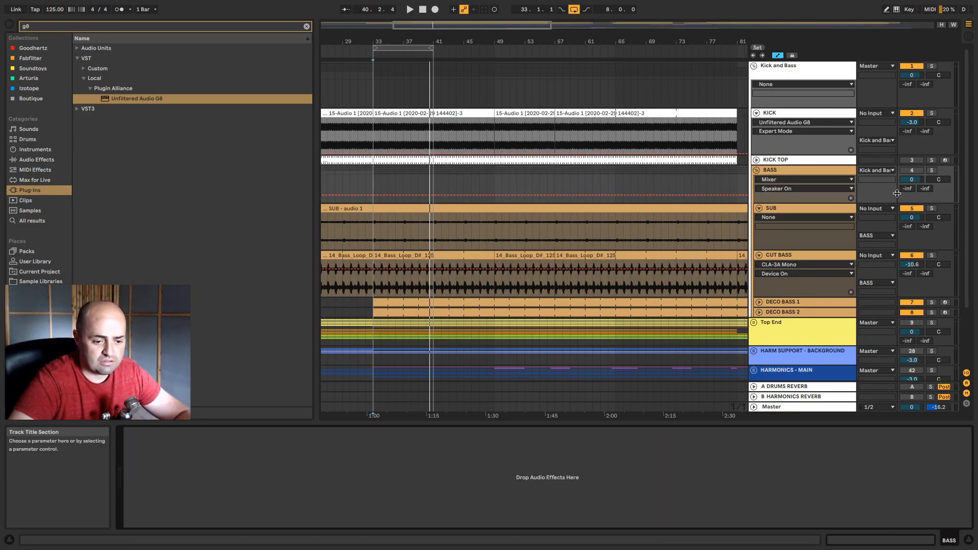
Step: Mute CUT BASS, DECO BASS 1 and DECO BASS 2 inside the active BASS group, and play SUB with the kick
click(911, 255)
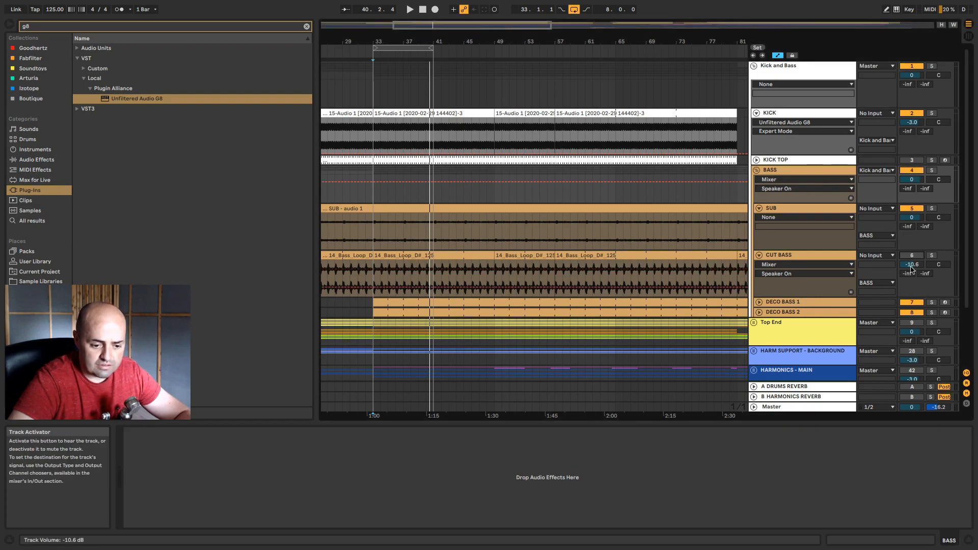
click(911, 313)
click(823, 209)
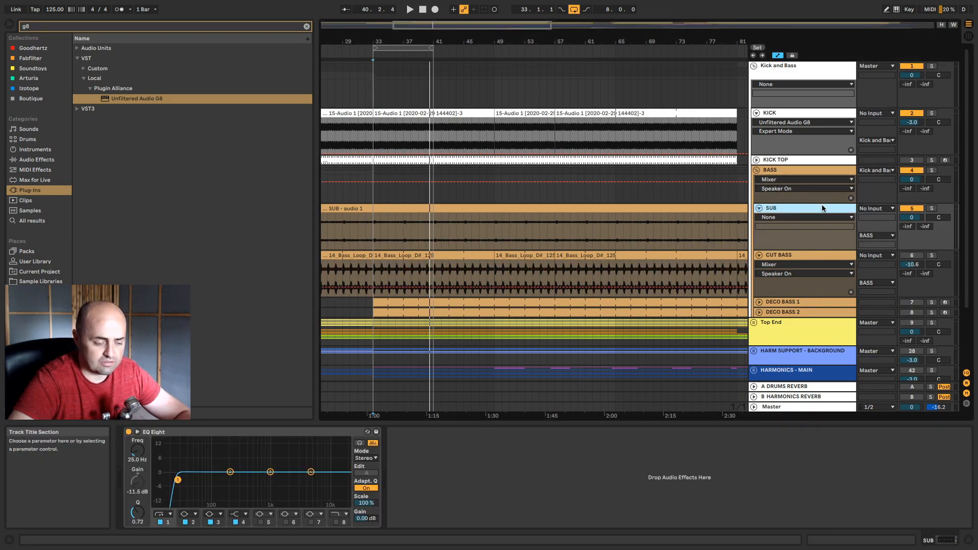
key(space)
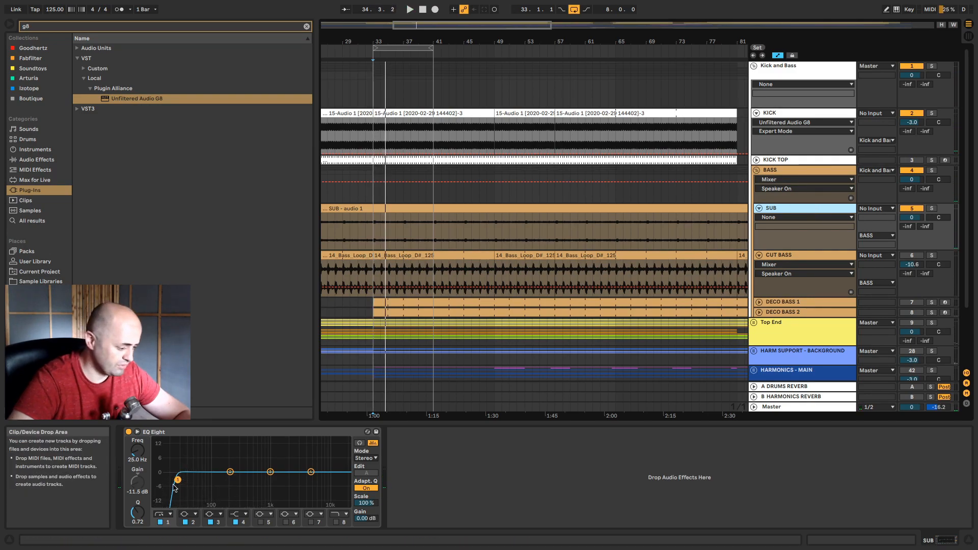
key(space)
Step: Switch off filters 2, 3 and 4 in the SUB track's EQ Eight and choose the low-cut type for filter 1
drag(228, 475, 187, 468)
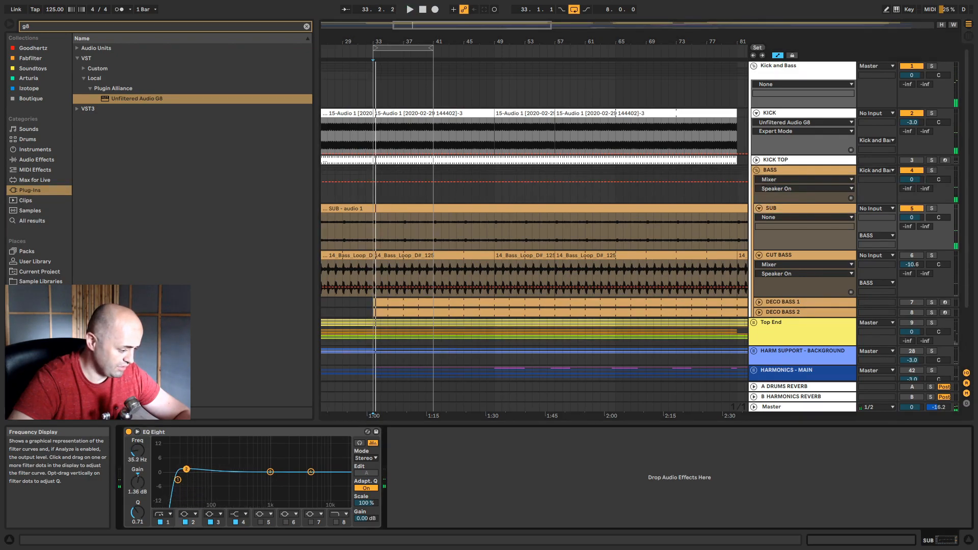
click(186, 522)
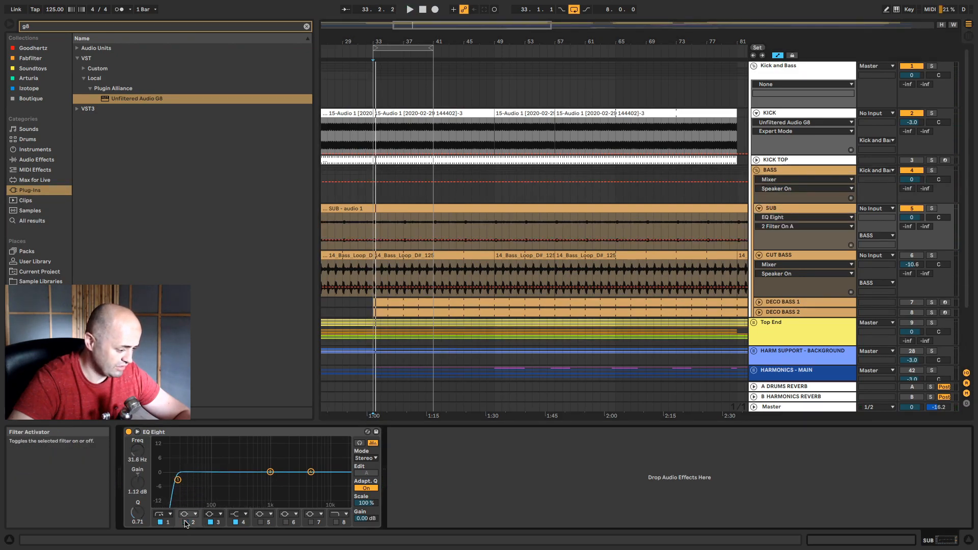
click(211, 522)
click(236, 522)
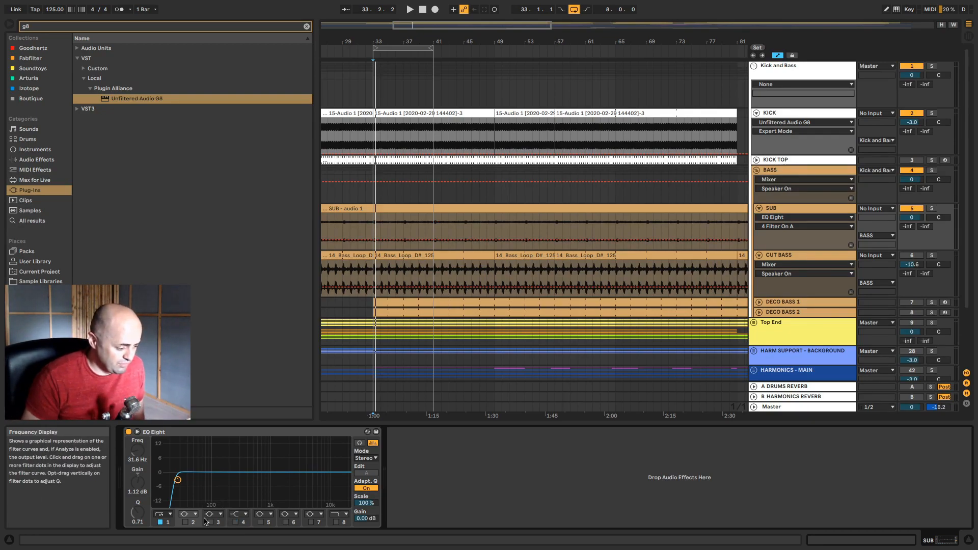
click(173, 522)
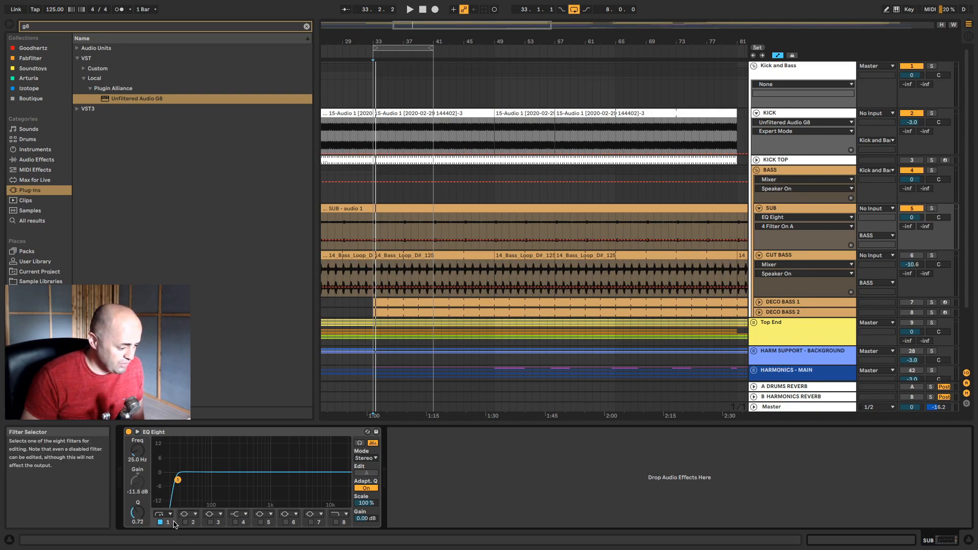
click(138, 453)
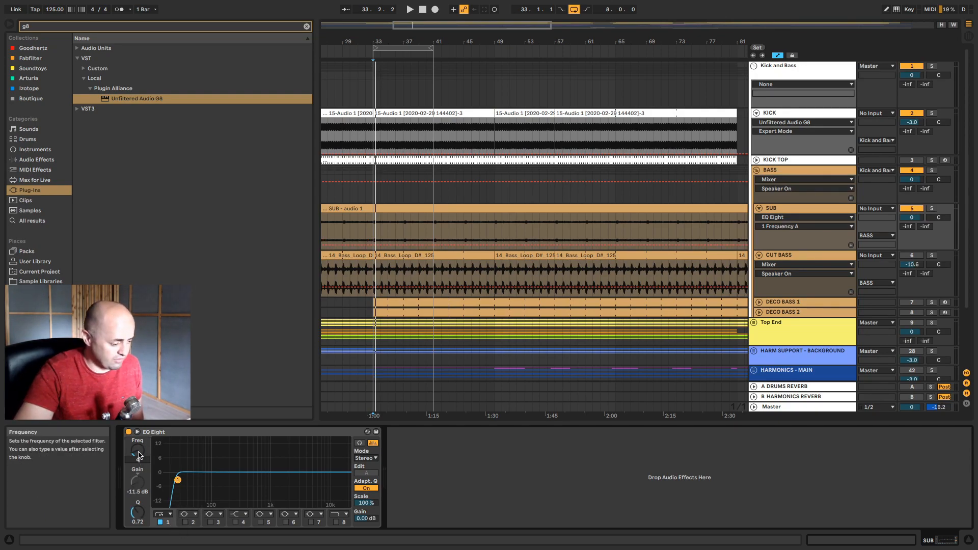
click(169, 514)
click(164, 459)
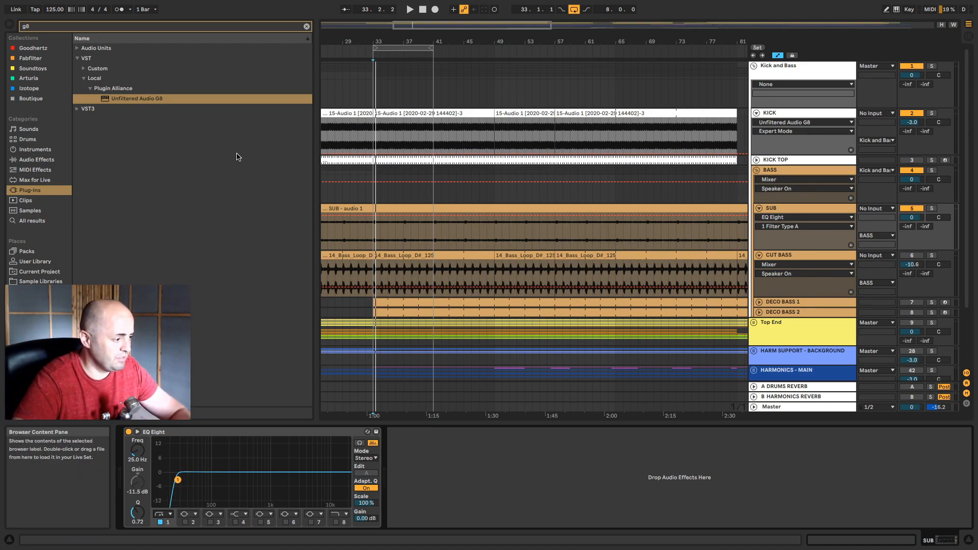
Step: Clear the plug-in search, then examine the SUB clip around bar 33 and the list of Plugin Alliance plug-ins
click(180, 27)
key(BackSpace)
key(BackSpace)
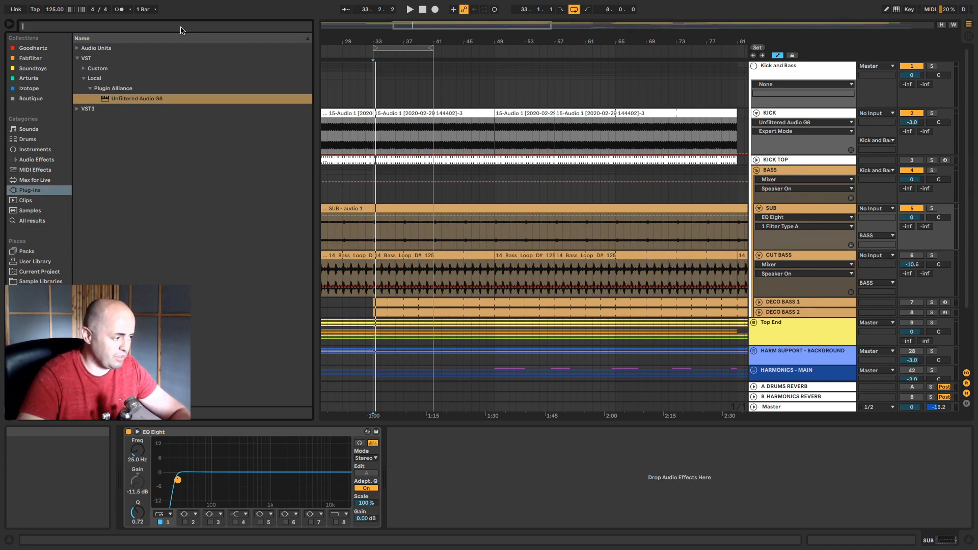
drag(382, 45, 427, 48)
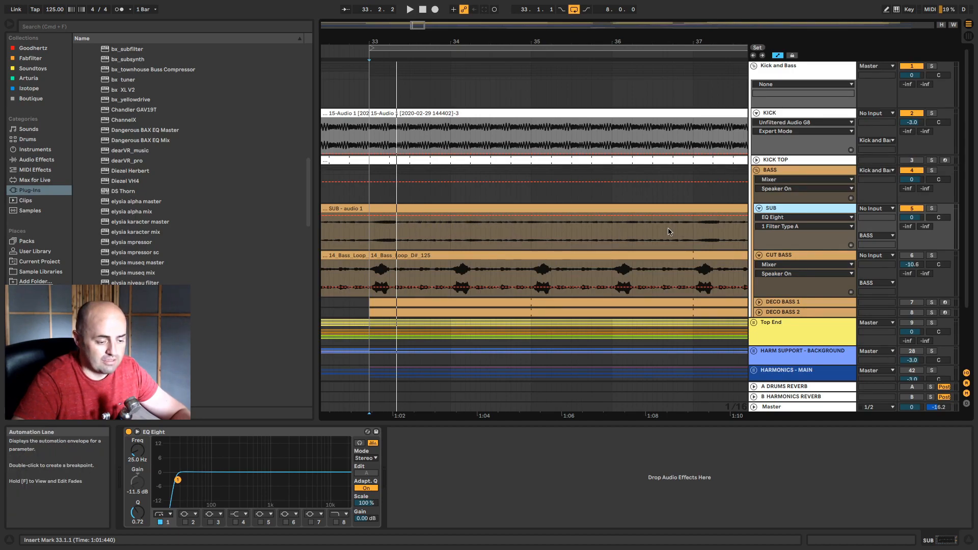
click(375, 235)
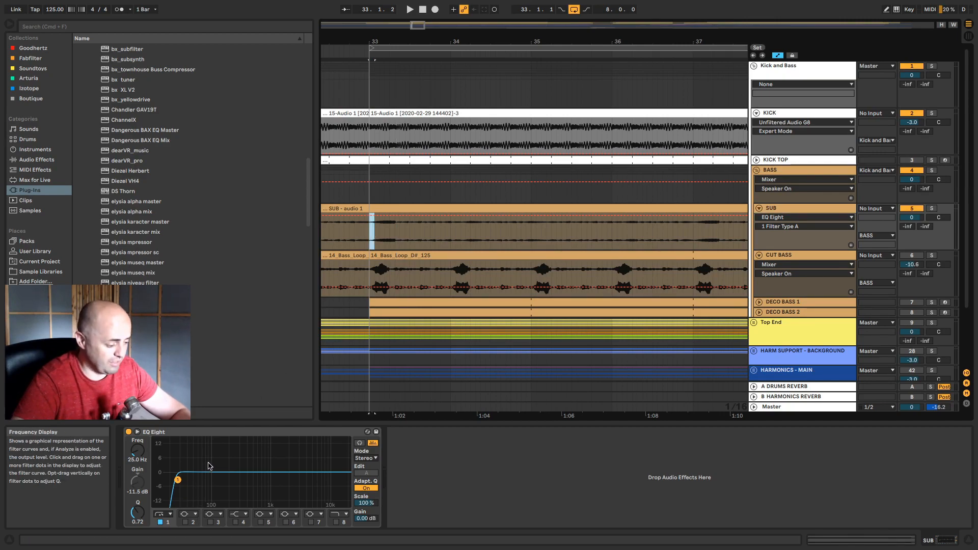
click(206, 466)
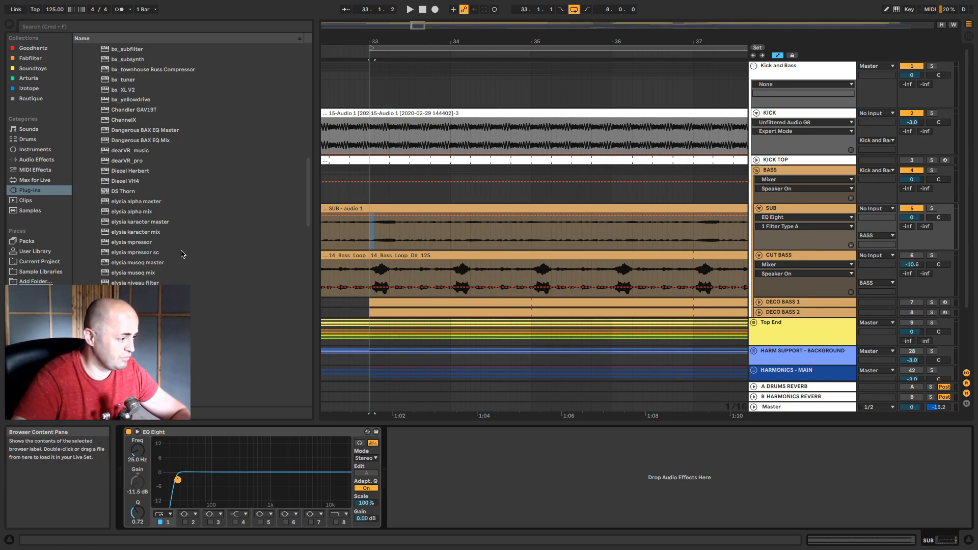
scroll(186, 252, up, 8)
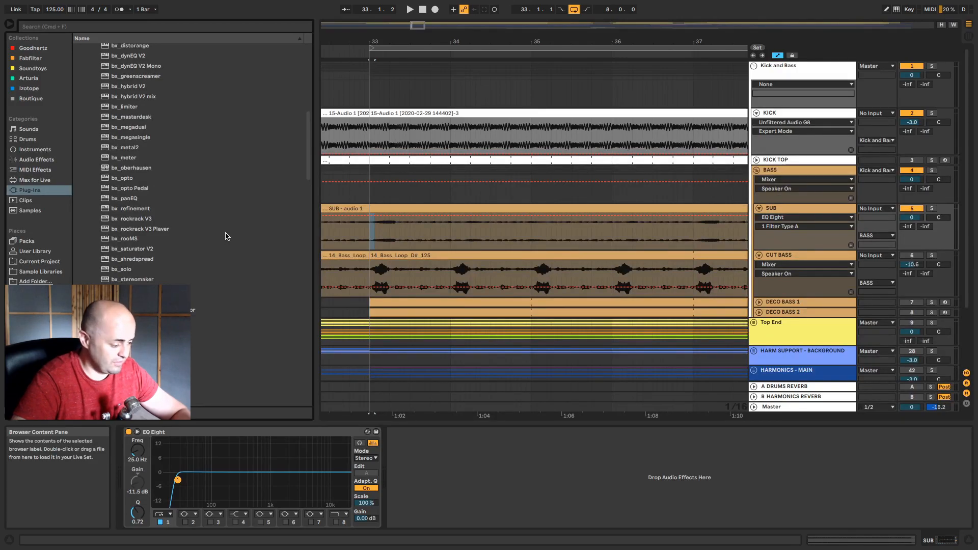
Step: Switch to Opera and search the Plugin Alliance products page for a compressor
mouse_move(2, 189)
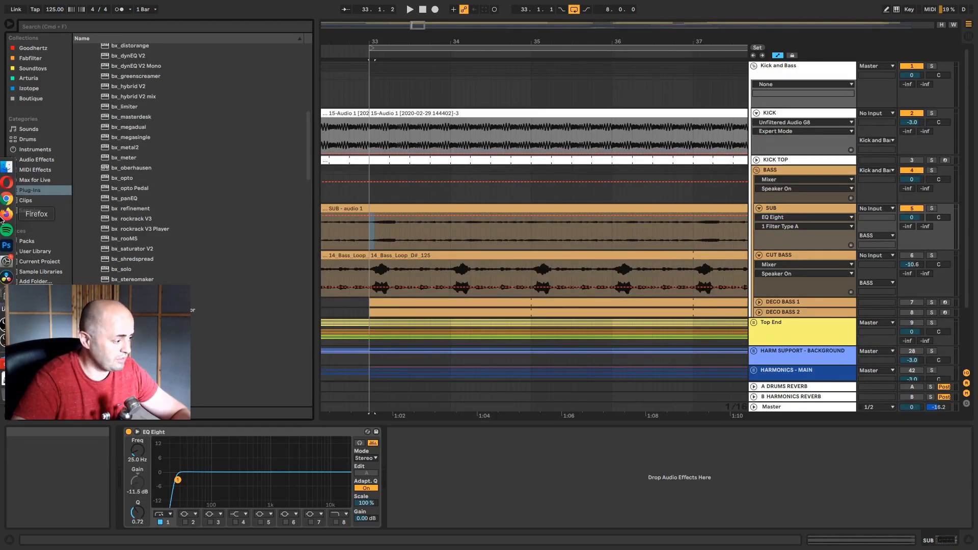
click(6, 187)
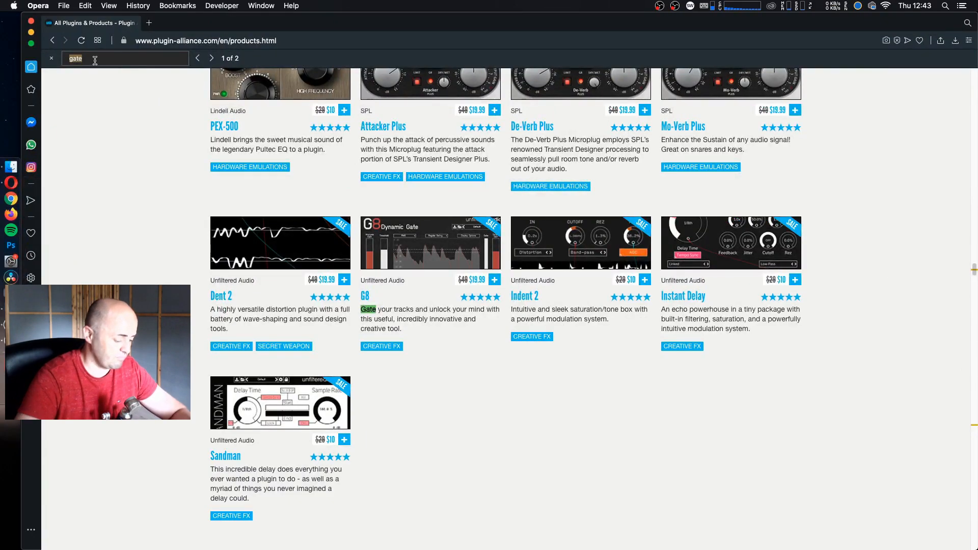
text(compresso)
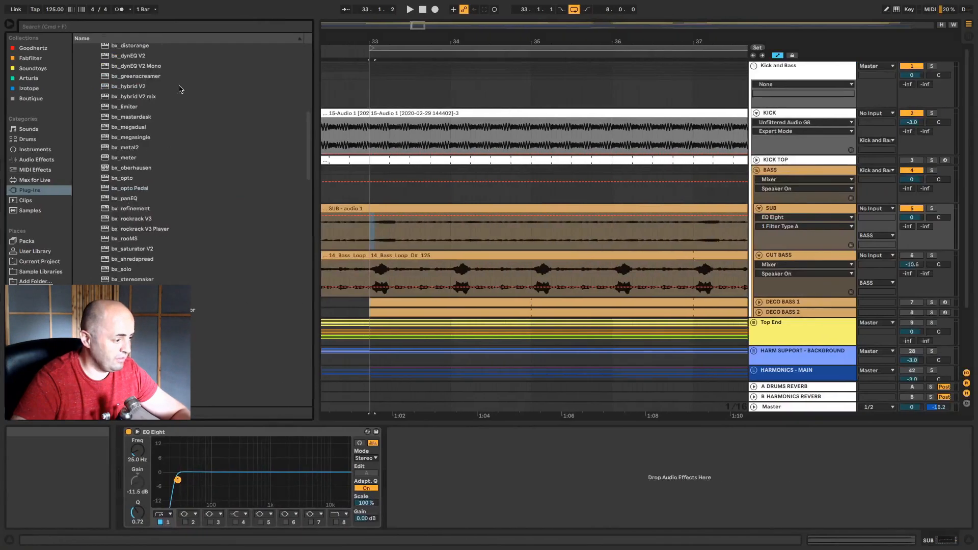
Step: Add the Acme Opticom XLA-3 compressor after EQ Eight on SUB, and solo the track
text(xla 3)
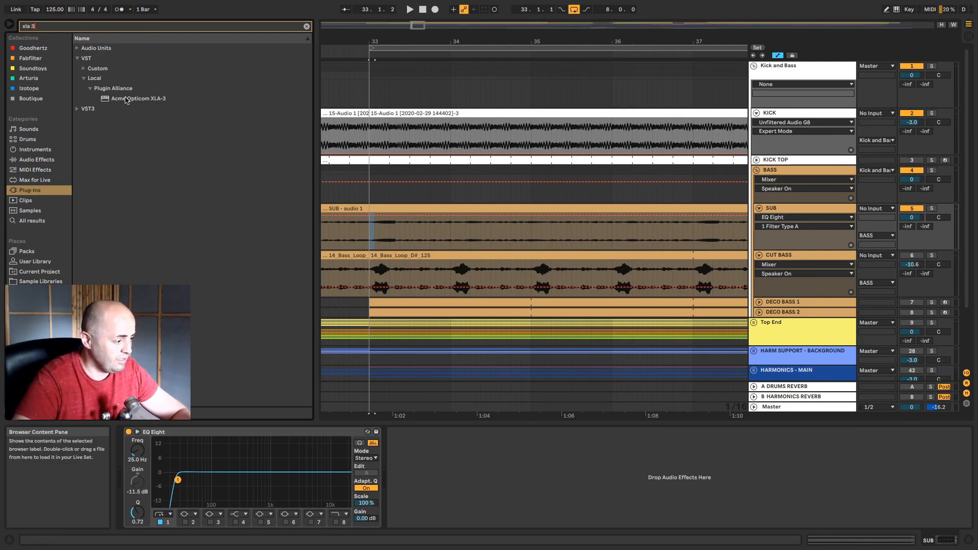
drag(126, 100, 441, 469)
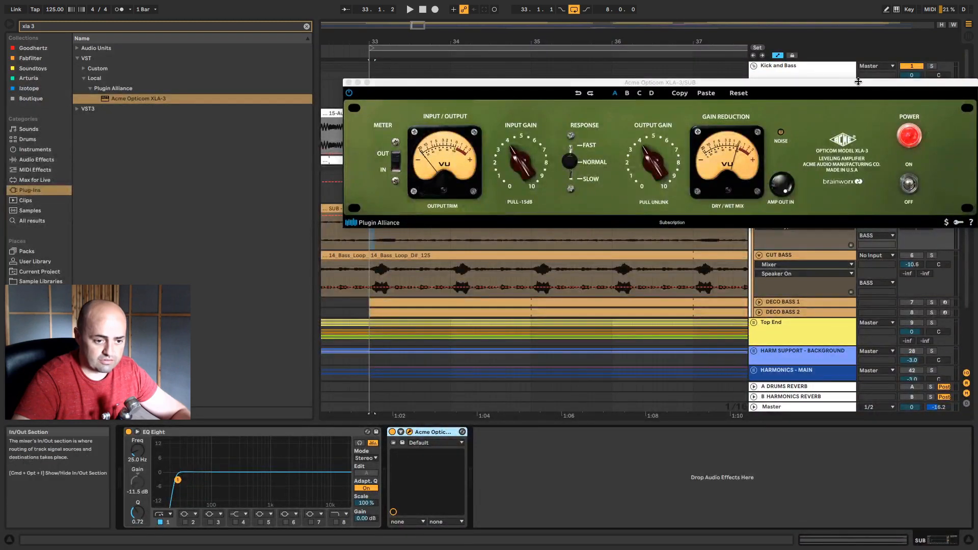
click(932, 208)
drag(515, 55, 518, 94)
Step: Play the soloed SUB, set the XLA-3's response to FAST and raise its input gain to about 5
key(space)
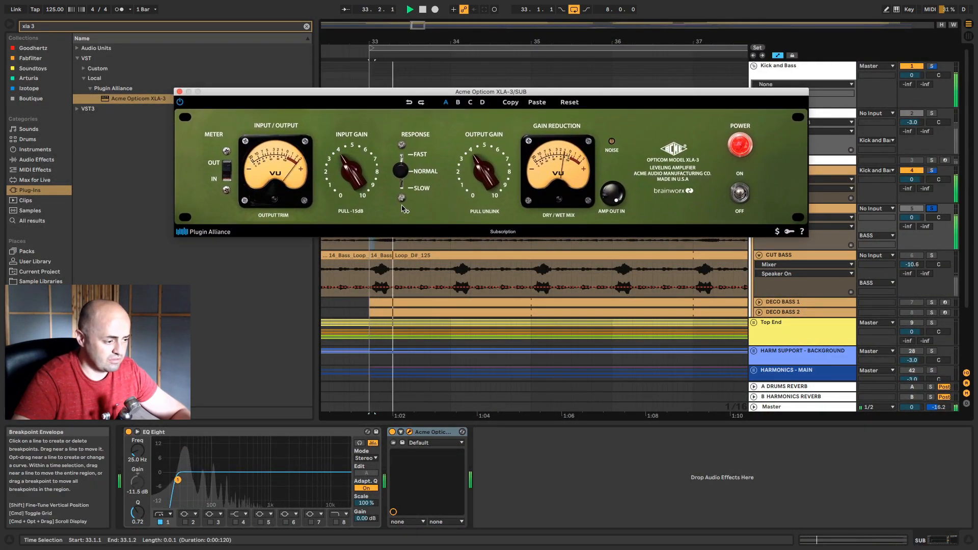
drag(347, 179, 347, 167)
key(space)
key(space)
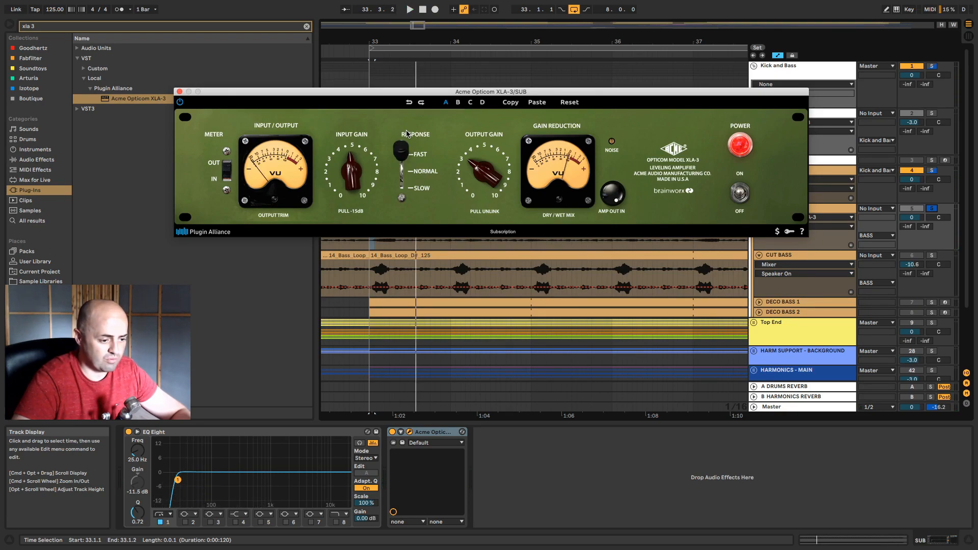
key(space)
drag(351, 174, 353, 172)
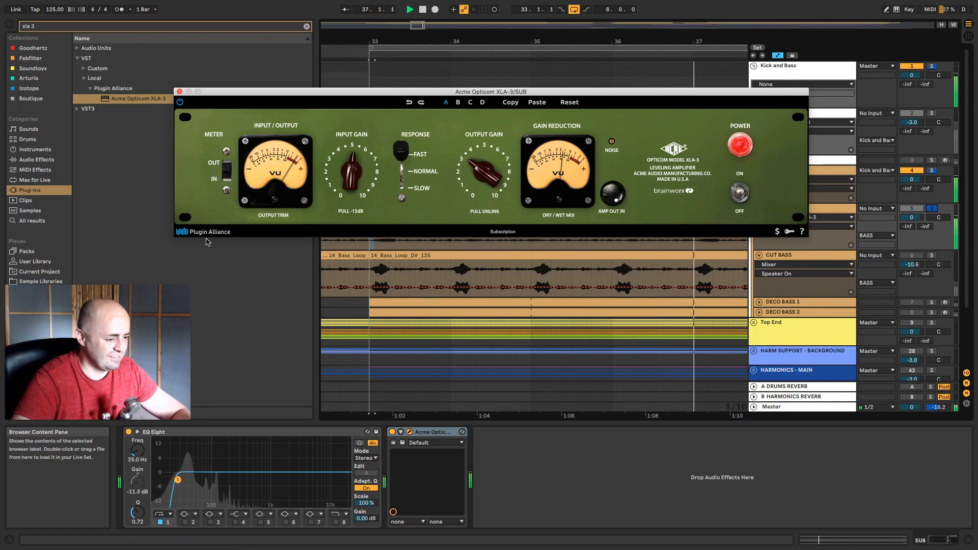
Step: Find EQ Eight among all browser results, insert it after the XLA-3 on SUB and start playback
click(79, 28)
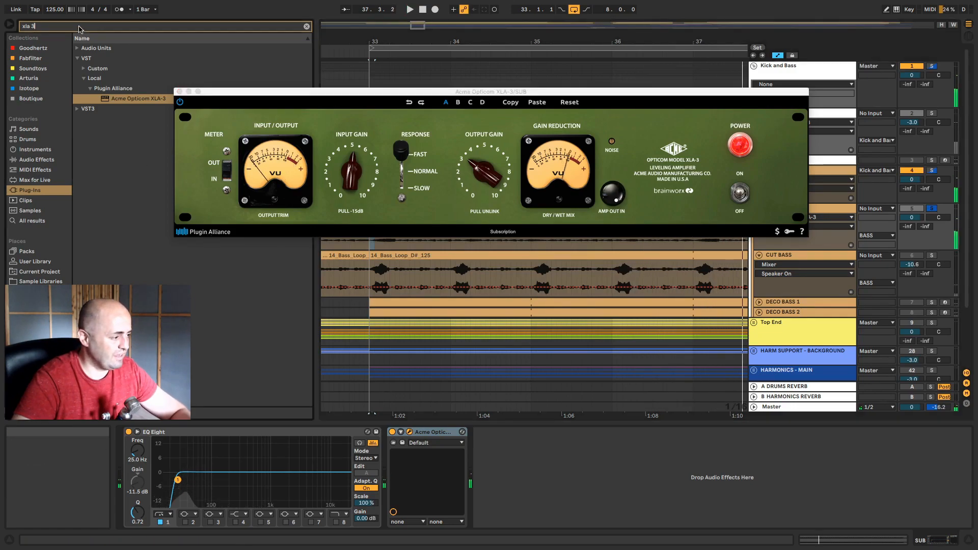
text(eq)
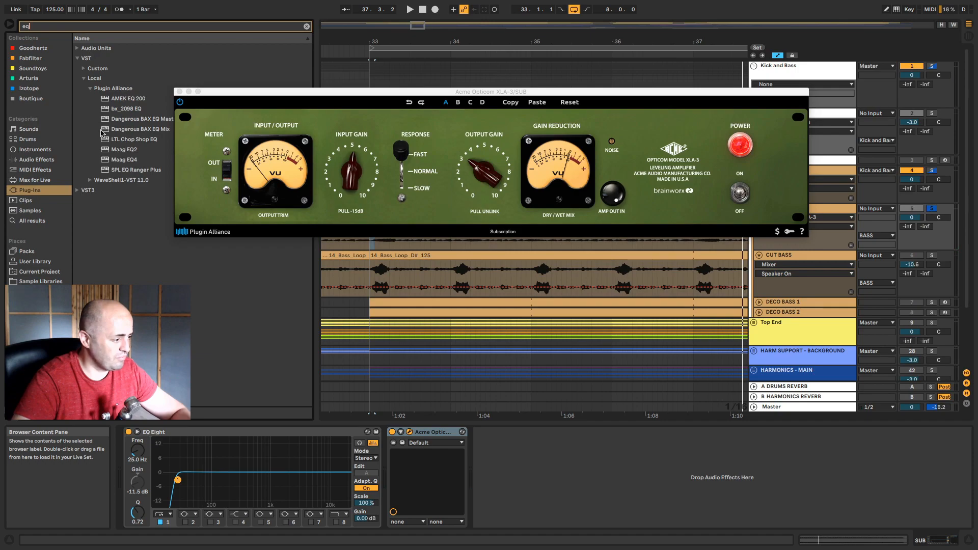
click(33, 221)
drag(97, 58, 500, 459)
key(space)
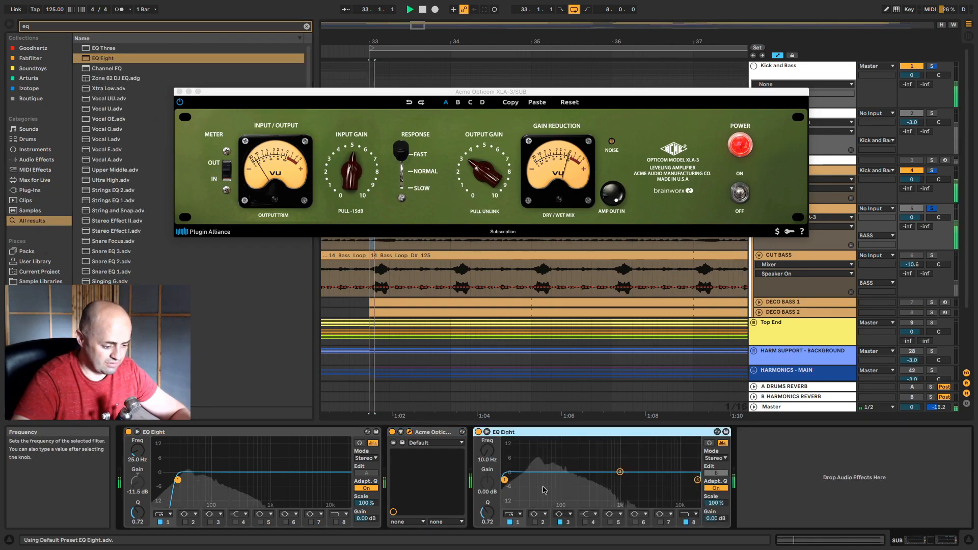
Step: Try a low cut at 47.4 Hz in the second EQ Eight on SUB, and delete that EQ
drag(548, 481, 621, 501)
key(space)
key(space)
key(space)
key(space)
key(space)
key(space)
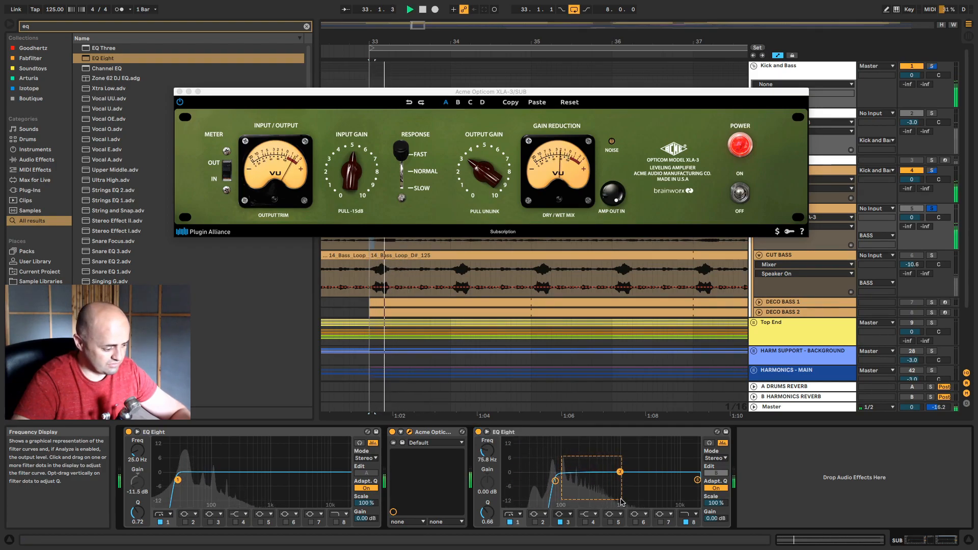
drag(555, 481, 544, 481)
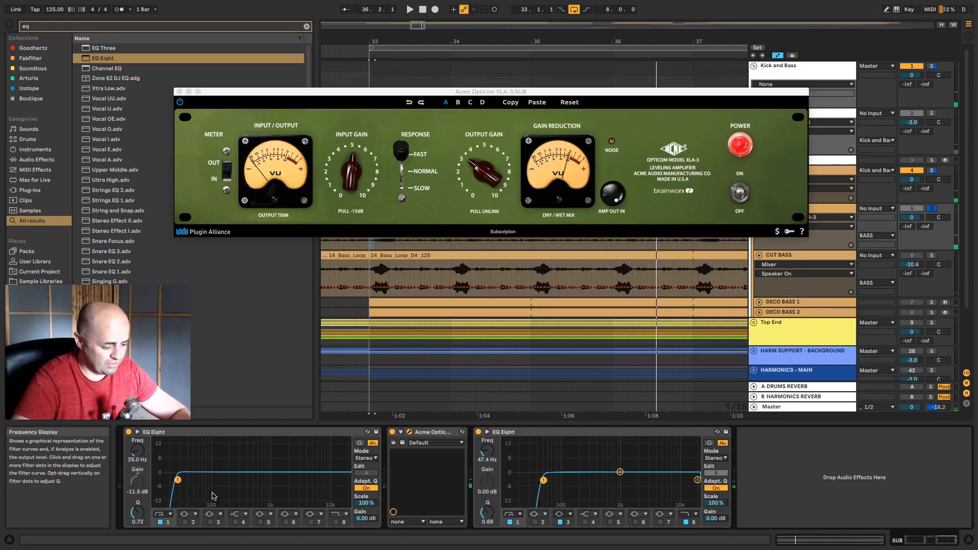
click(497, 434)
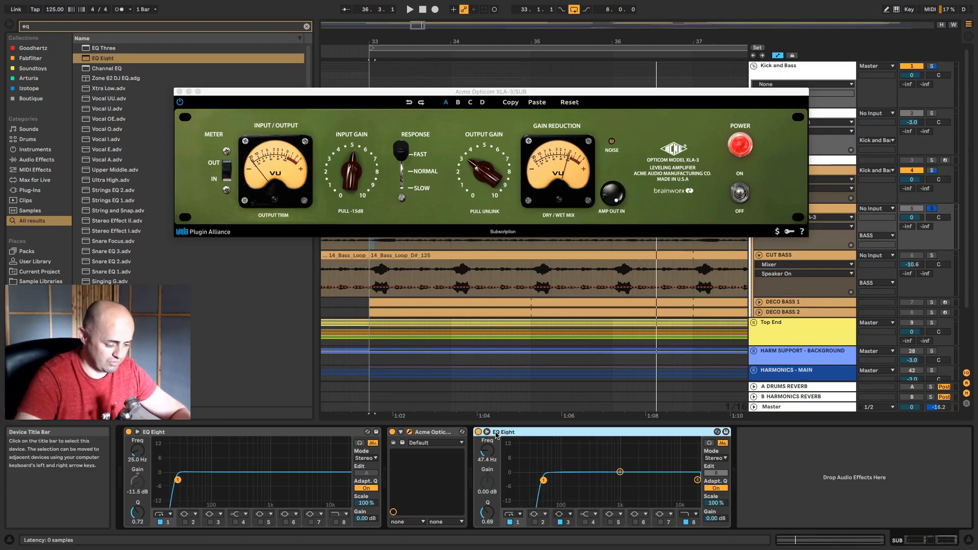
key(Delete)
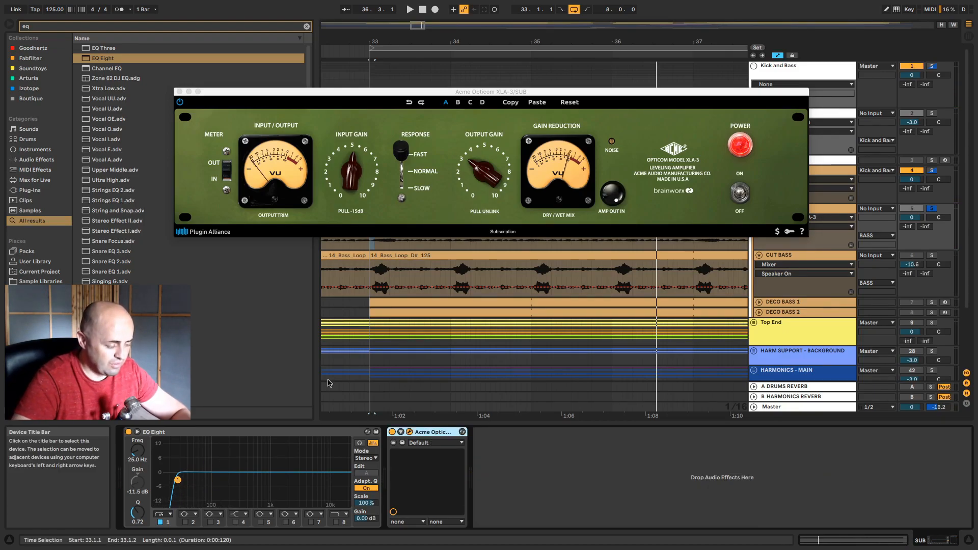
Step: Close the XLA-3 window, unsolo SUB and lower its track volume to -8.5 dB
click(178, 91)
click(821, 209)
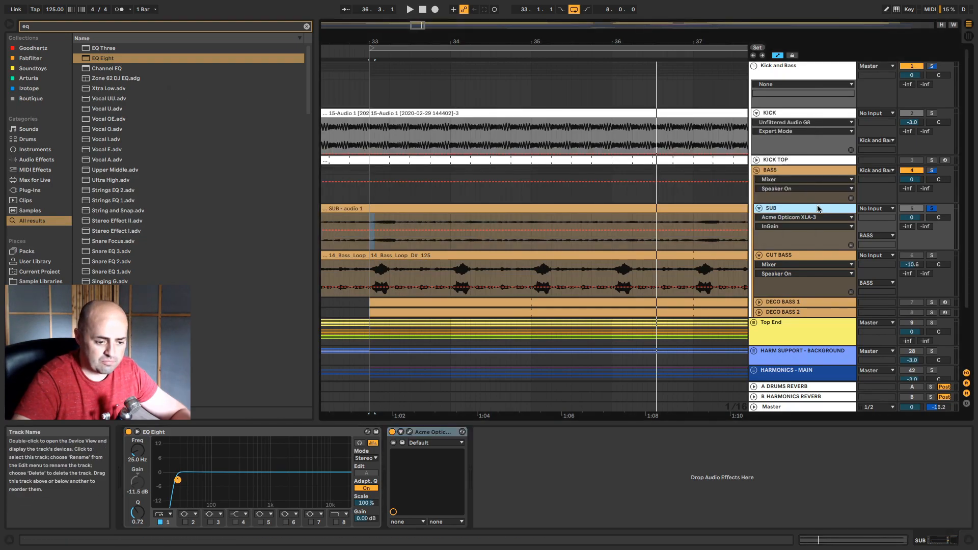
click(932, 209)
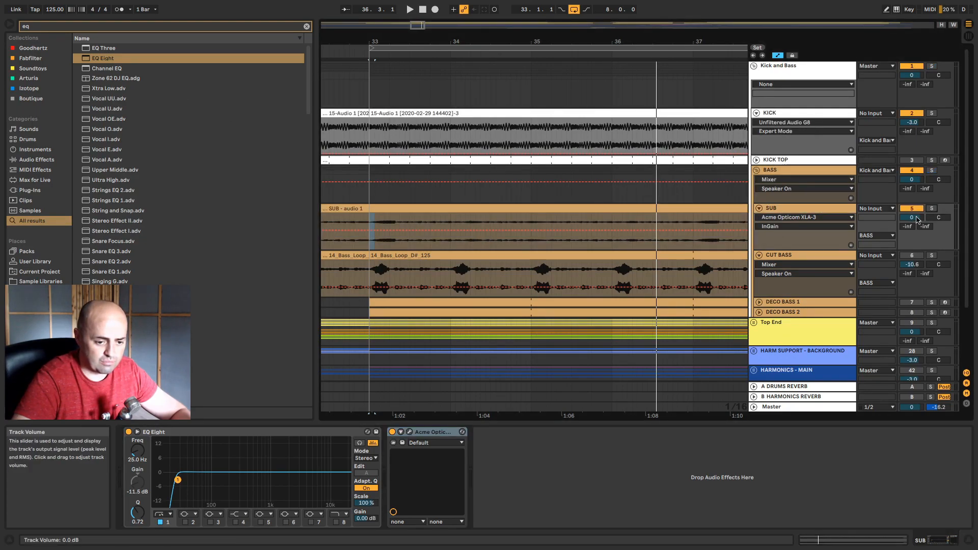
drag(912, 217, 912, 225)
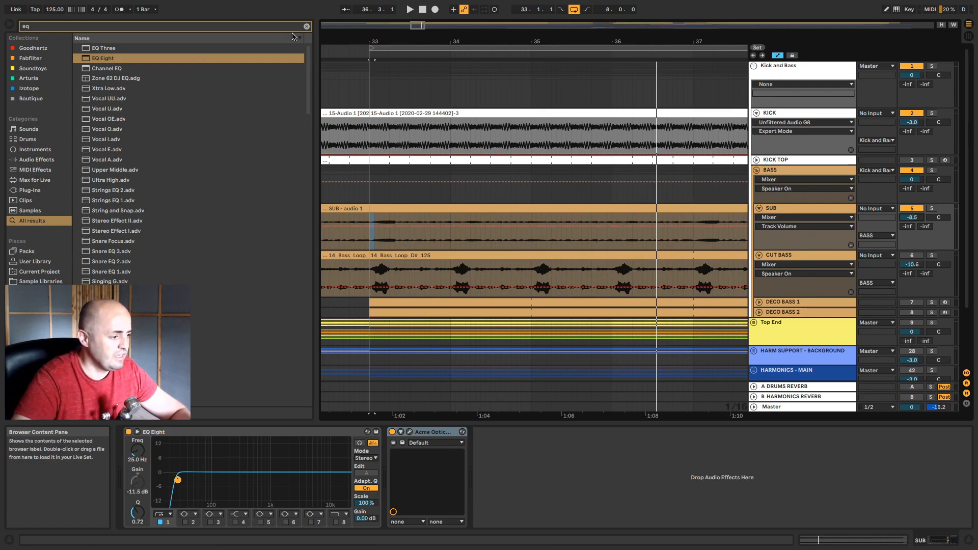
Step: Clear the browser search, switch to Opera and search the Plugin Alliance products page for an LFO or sidechain tool
click(307, 27)
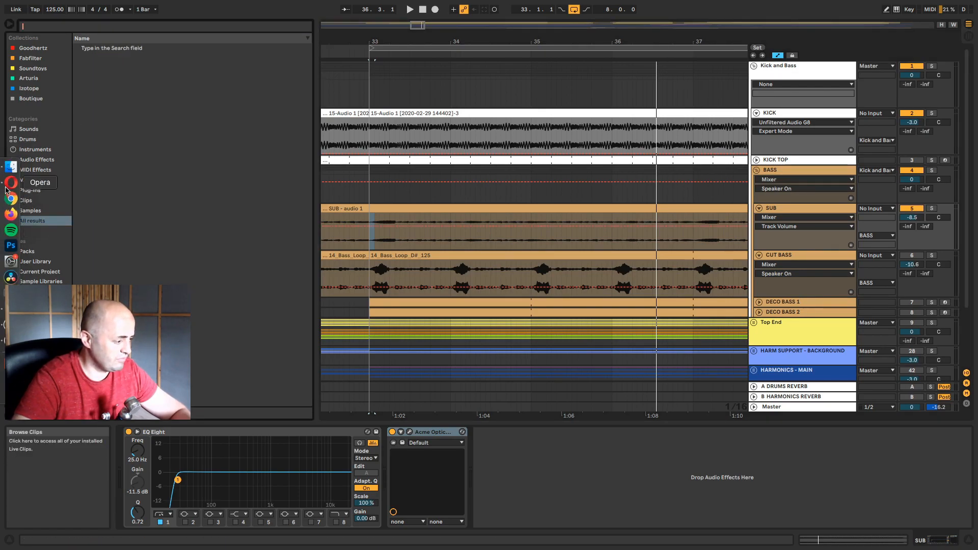
click(10, 196)
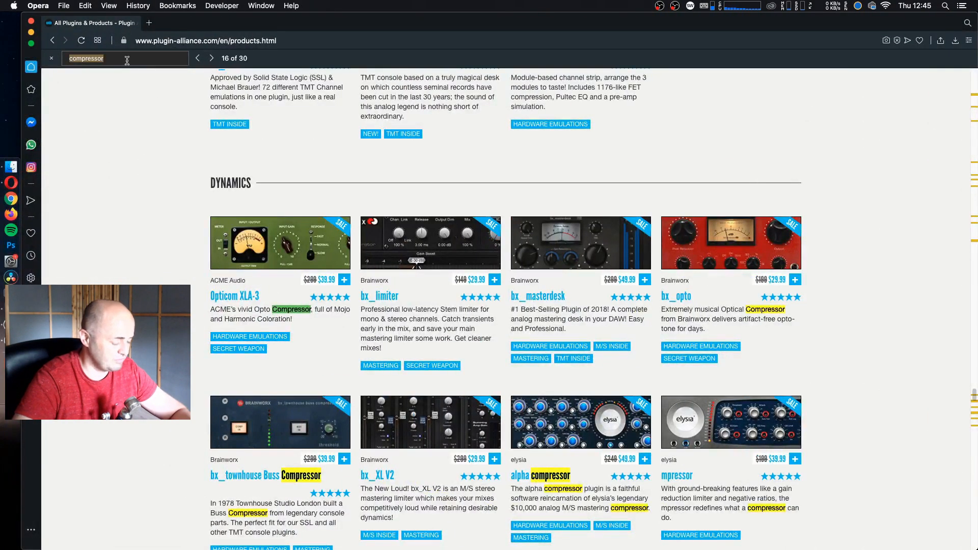
text(lfo)
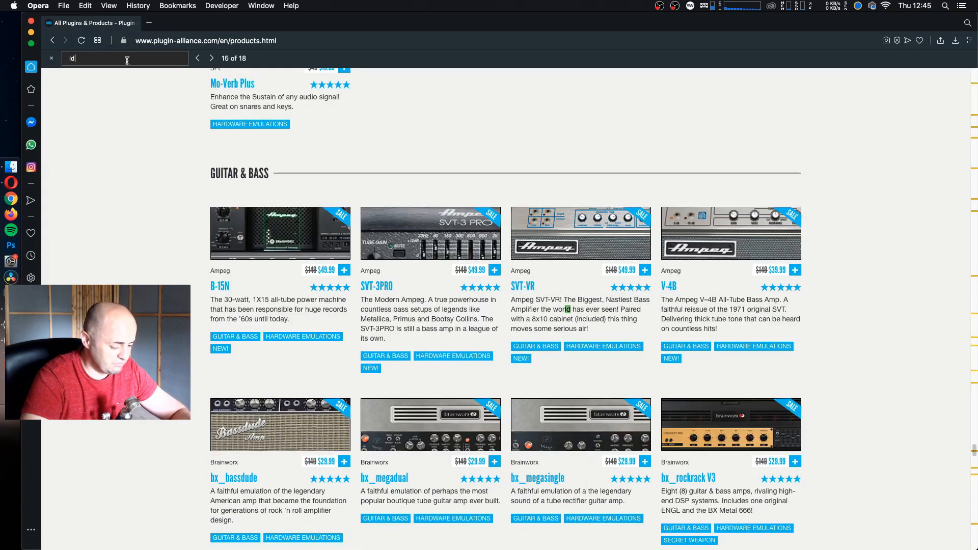
key(BackSpace)
key(BackSpace)
text(sidech)
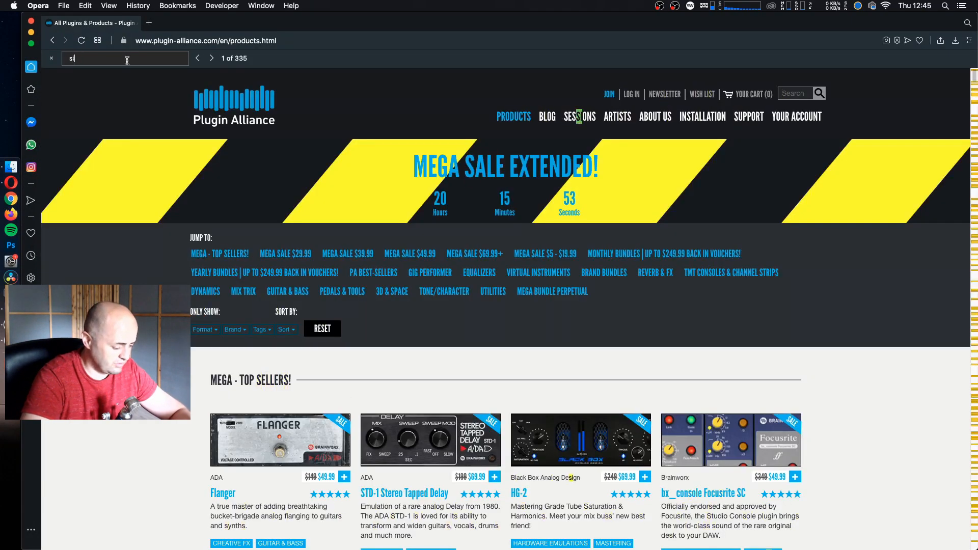
key(BackSpace)
text(chai)
key(BackSpace)
key(BackSpace)
key(BackSpace)
key(BackSpace)
key(BackSpace)
key(BackSpace)
key(BackSpace)
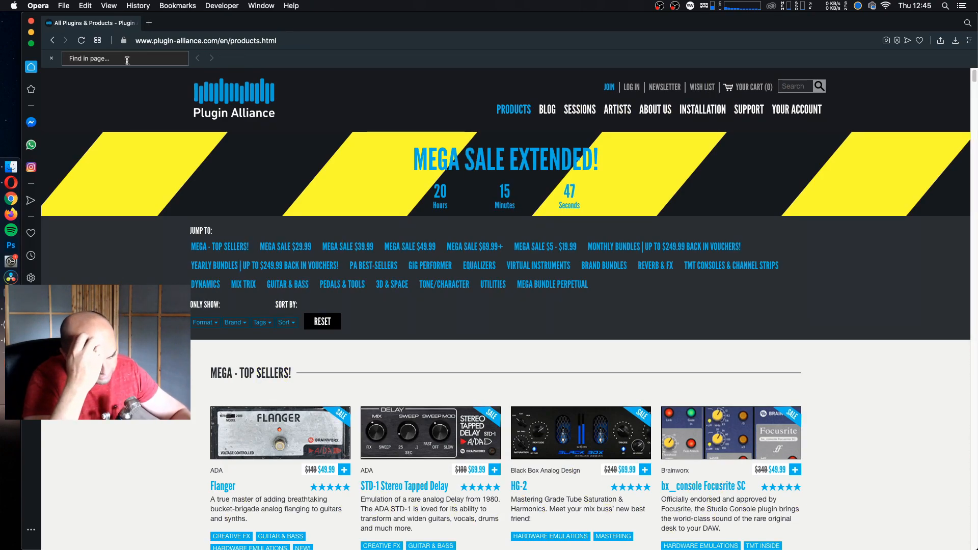
Step: Switch back to Ableton Live and add the Bootsandcats rack from the Boutique collection after the XLA-3 on SUB
key(ctrl+Right)
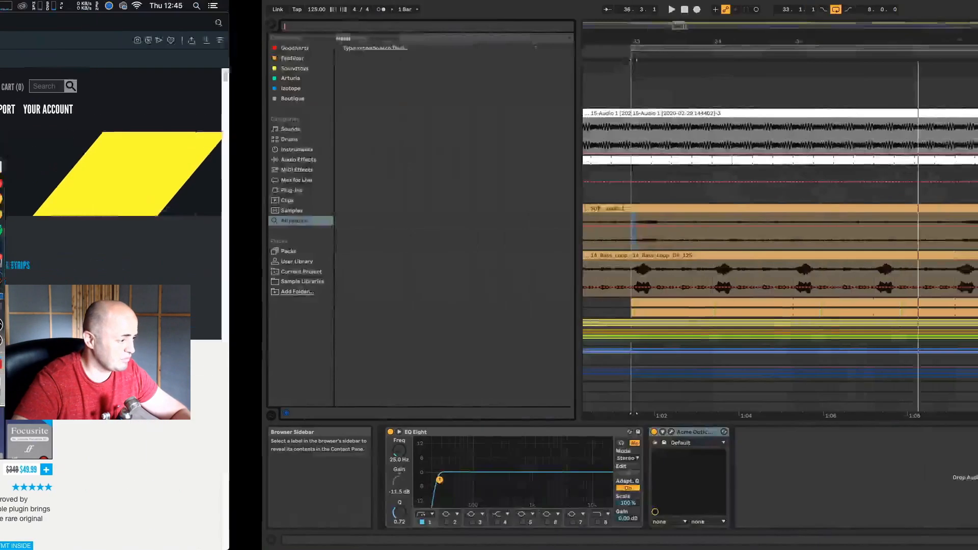
click(35, 100)
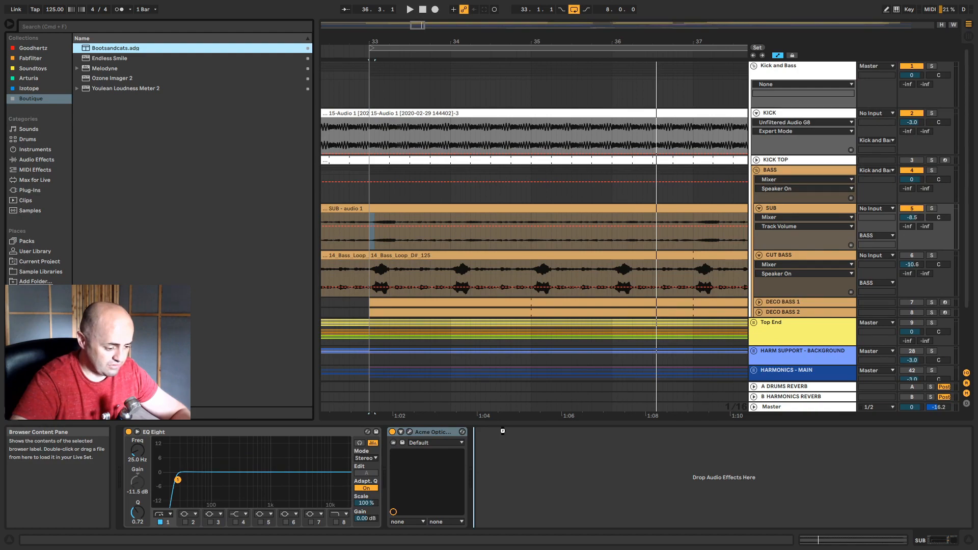
drag(503, 433, 504, 449)
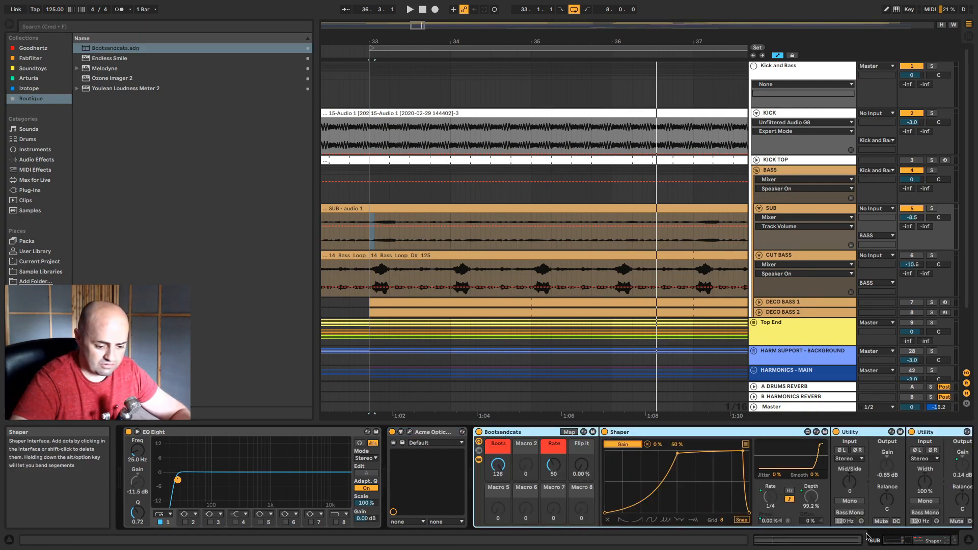
Step: Audition SUB soloed and with the kick while reducing the Bootsandcats rack's Boots macro to 76
key(space)
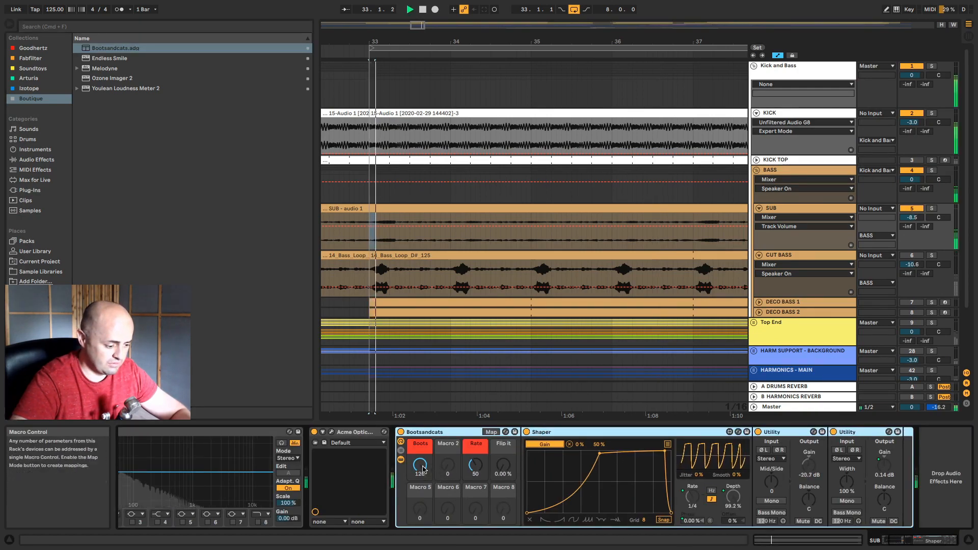
click(932, 209)
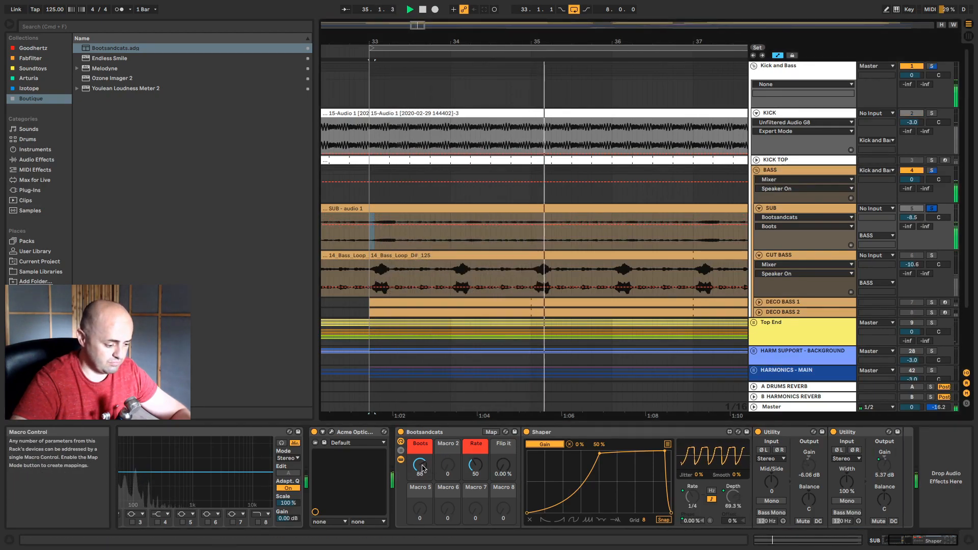
click(932, 209)
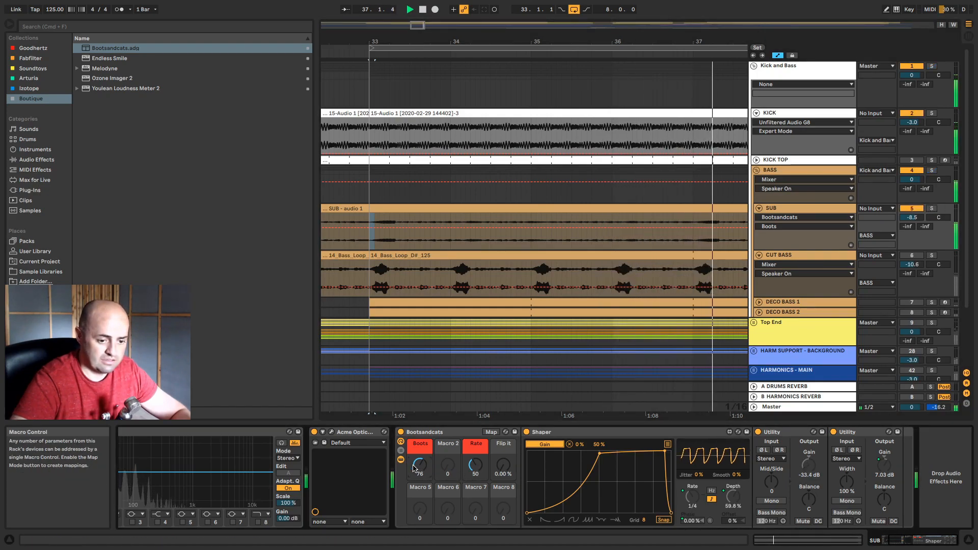
Step: Raise SUB's track volume to -3.5 dB and hide the devices inside the Bootsandcats rack
drag(912, 218, 911, 204)
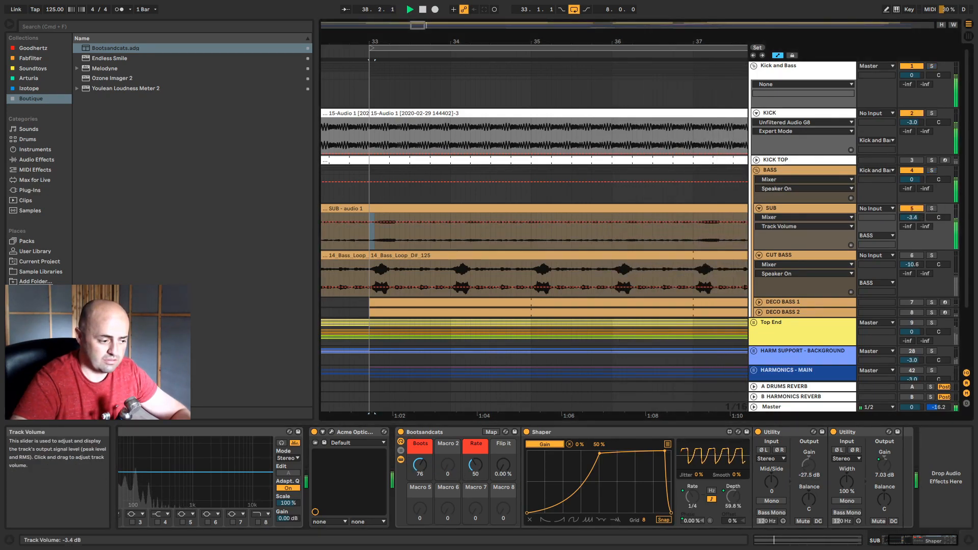
click(400, 460)
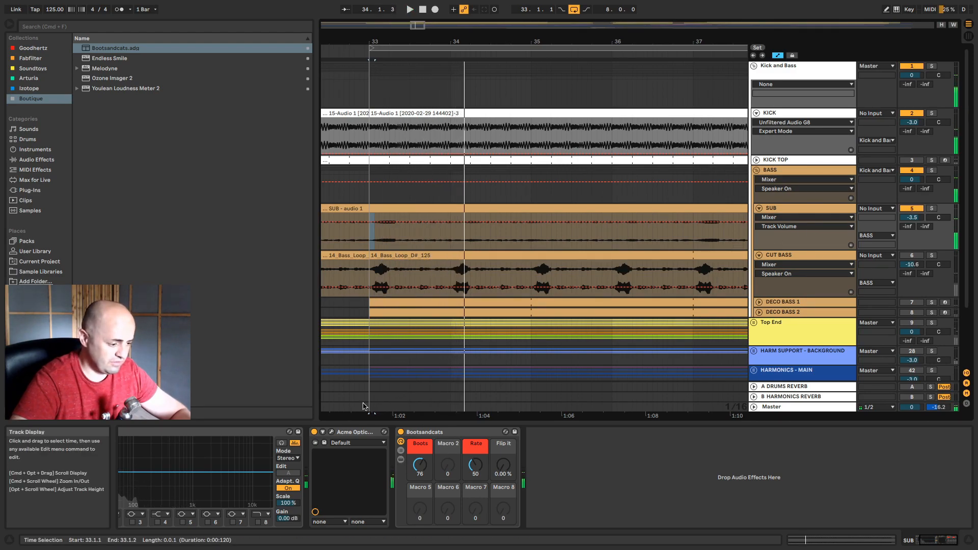
Step: Reactivate the CUT BASS track and delete its CLA-3A Mono compressor
click(912, 255)
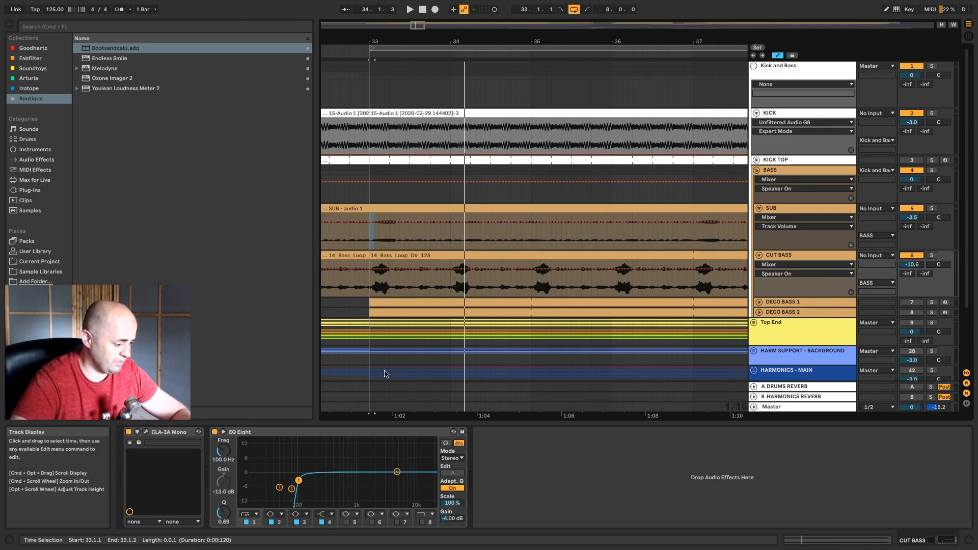
click(169, 432)
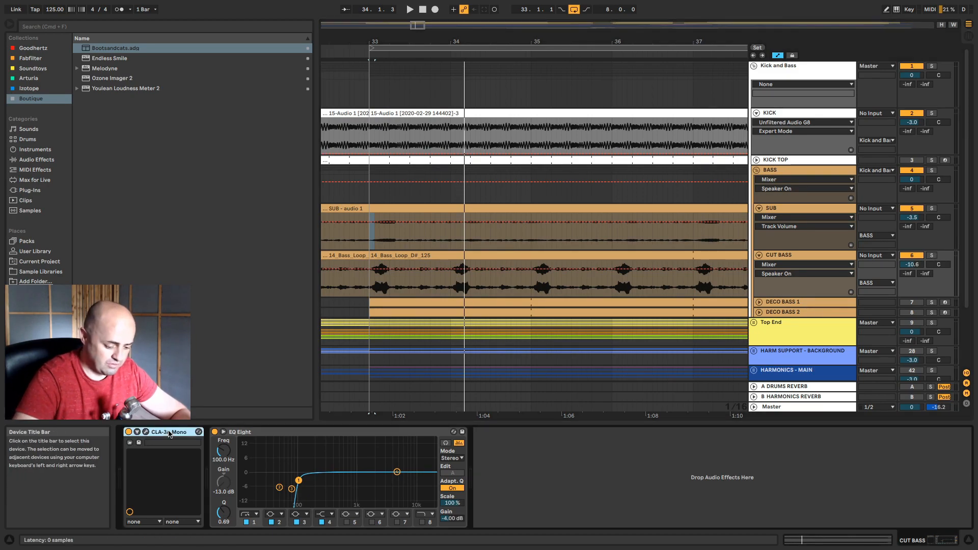
key(Delete)
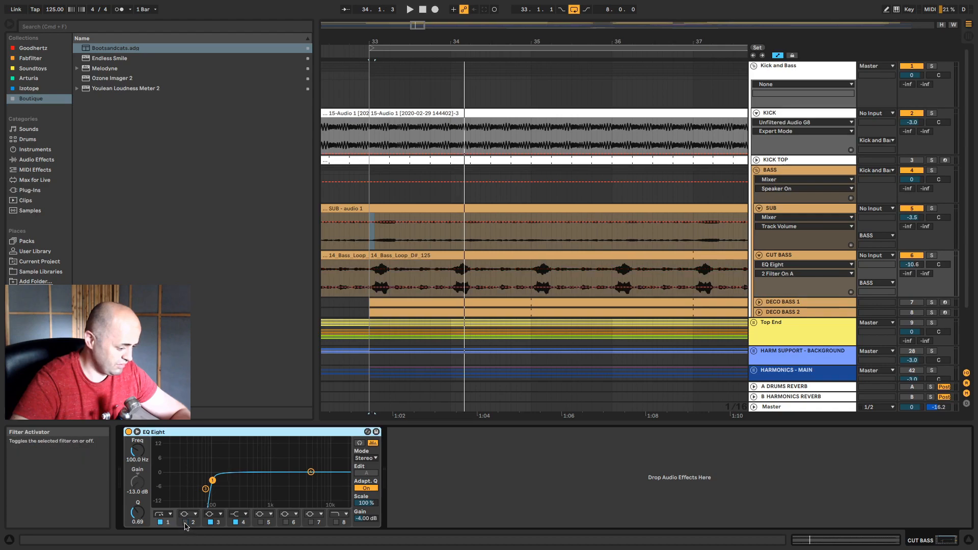
Step: Switch off filters 2, 3 and 4 in CUT BASS's EQ Eight and set its low cut to 109 Hz while soloed
click(210, 522)
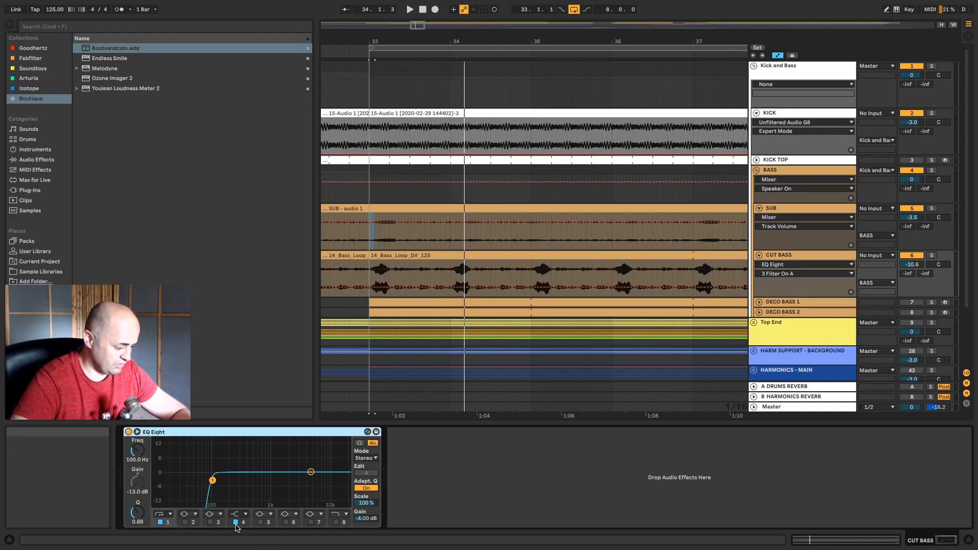
click(932, 255)
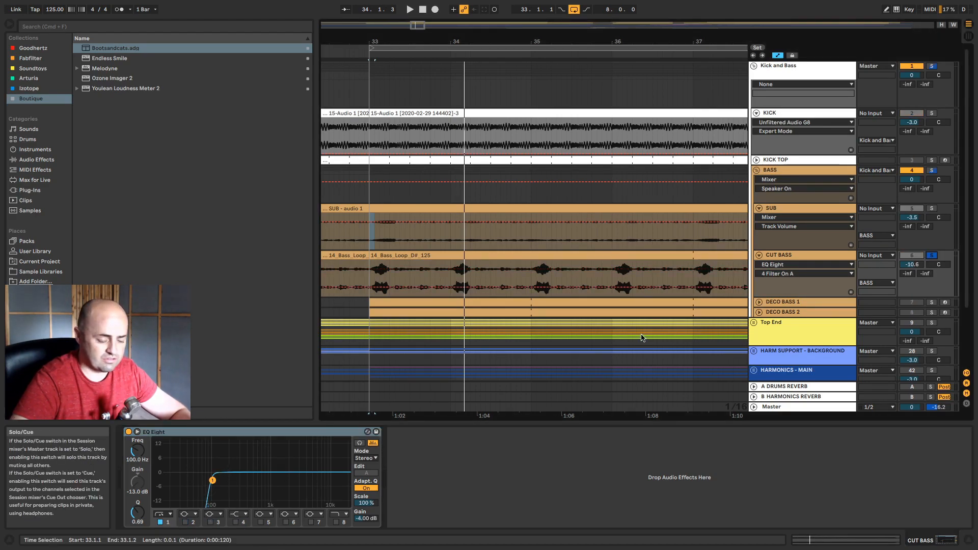
key(space)
drag(212, 481, 215, 482)
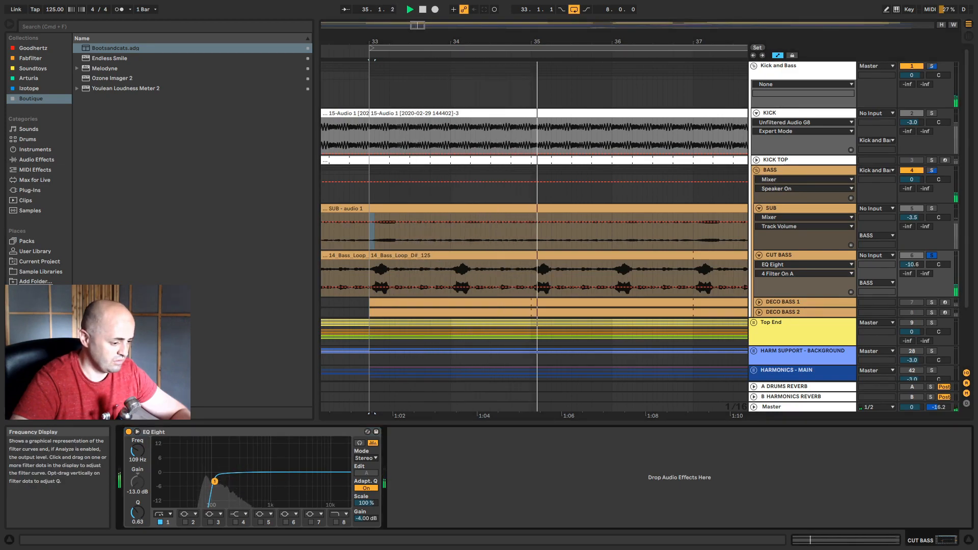
key(space)
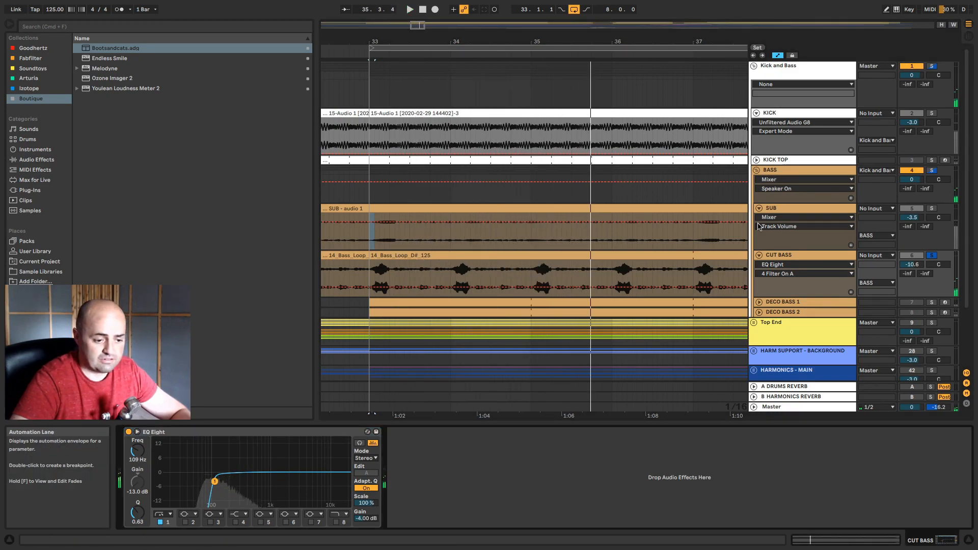
Step: Copy SUB's Acme Opticom XLA-3 compressor onto CUT BASS, placing it after the EQ Eight
click(786, 209)
click(347, 432)
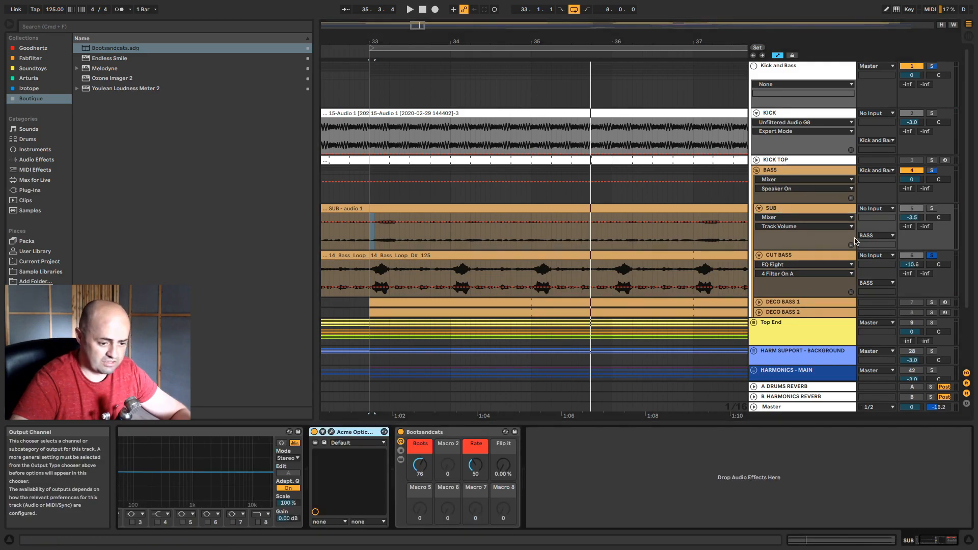
click(801, 256)
click(580, 464)
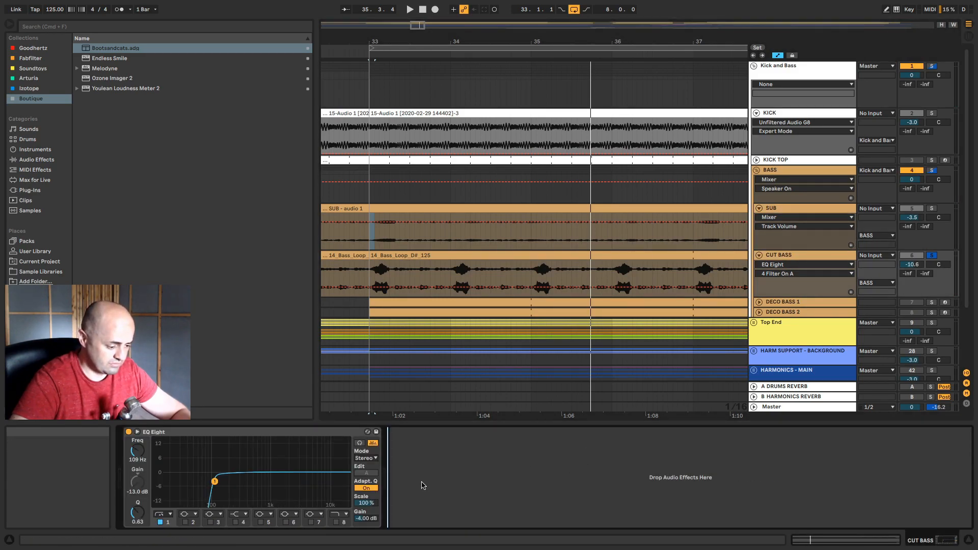
key(super+v)
Step: Play the loop and fine-tune the input gain of CUT BASS's Acme Opticom XLA-3 to about 5
key(space)
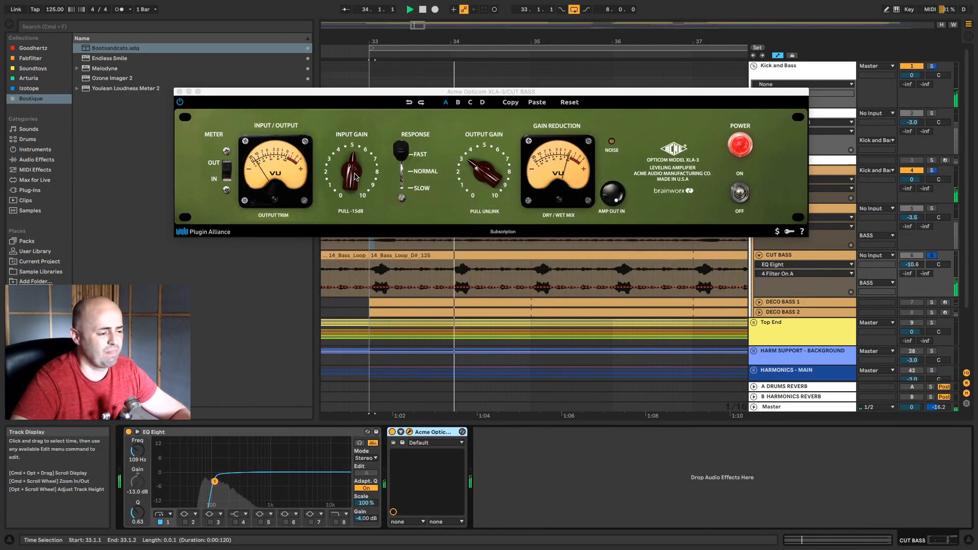
click(355, 176)
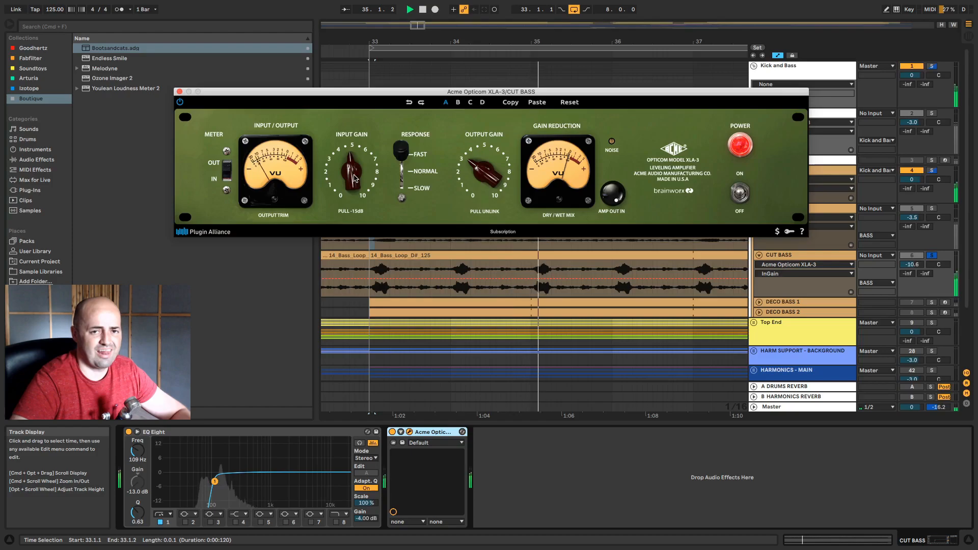
drag(355, 178, 357, 176)
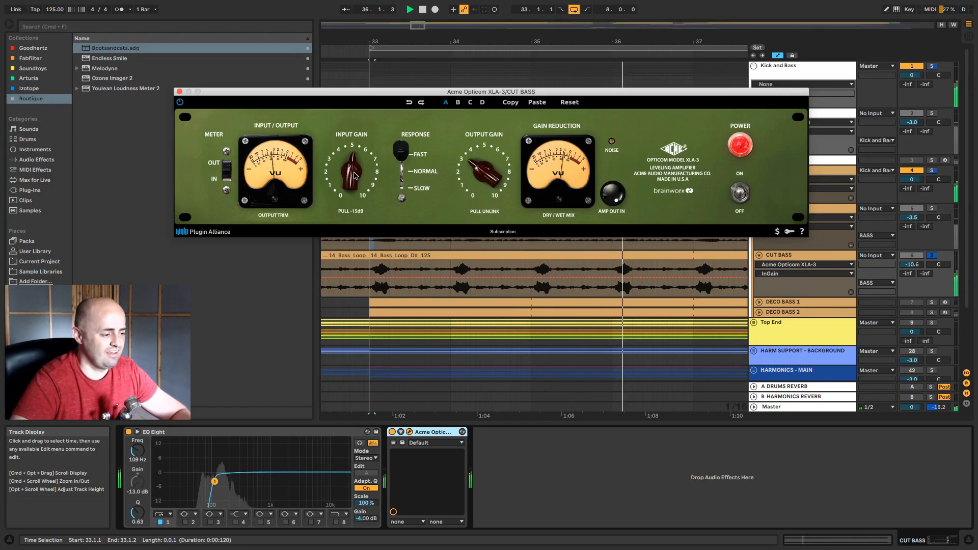
Step: Duplicate CUT BASS's EQ Eight, place the copy after the Acme Opticom, and set the copy's low cut to 53.9 Hz
click(256, 431)
key(super+d)
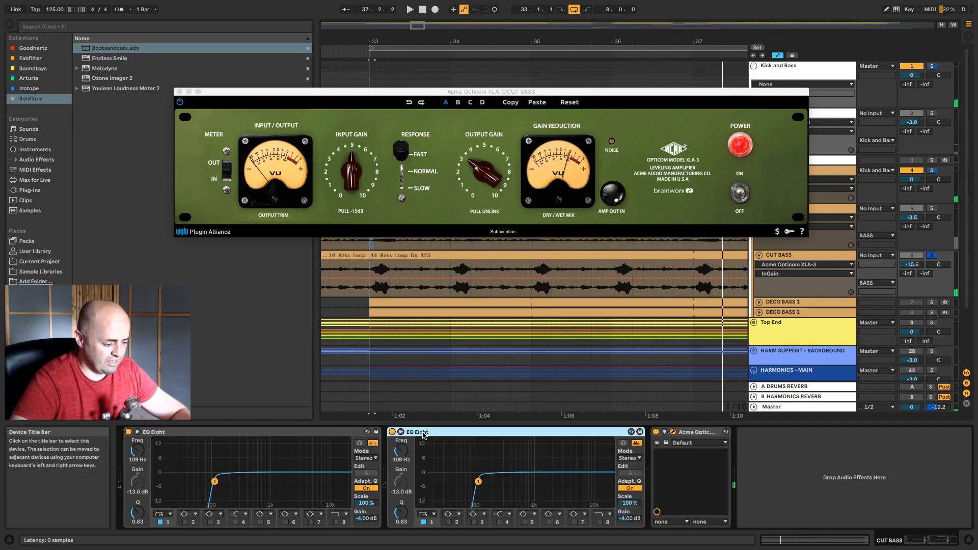
drag(656, 444, 629, 462)
key(space)
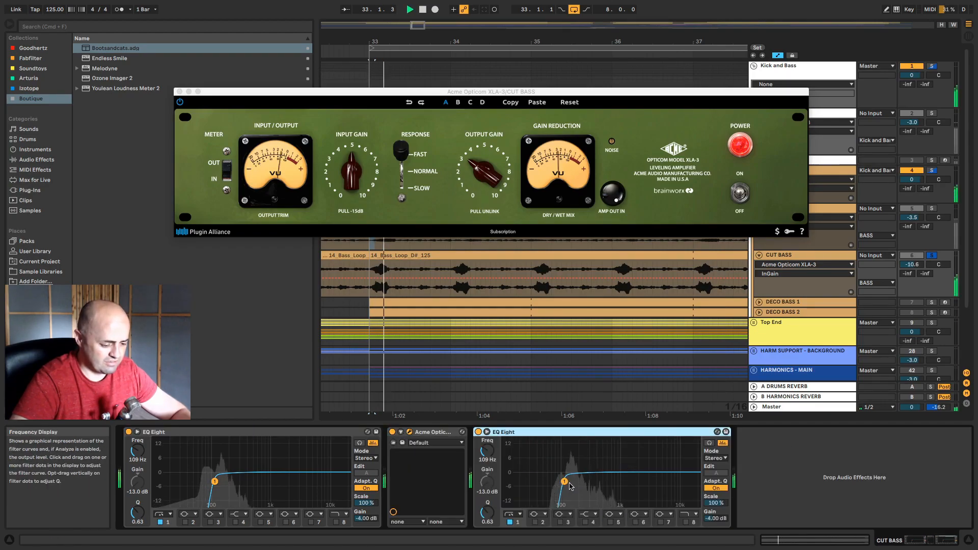
mouse_move(565, 481)
mouse_down()
mouse_move(524, 483)
mouse_move(547, 481)
mouse_up()
Step: Raise the output gain of CUT BASS's Acme Opticom to about 4 and close the plug-in window
drag(484, 174, 483, 164)
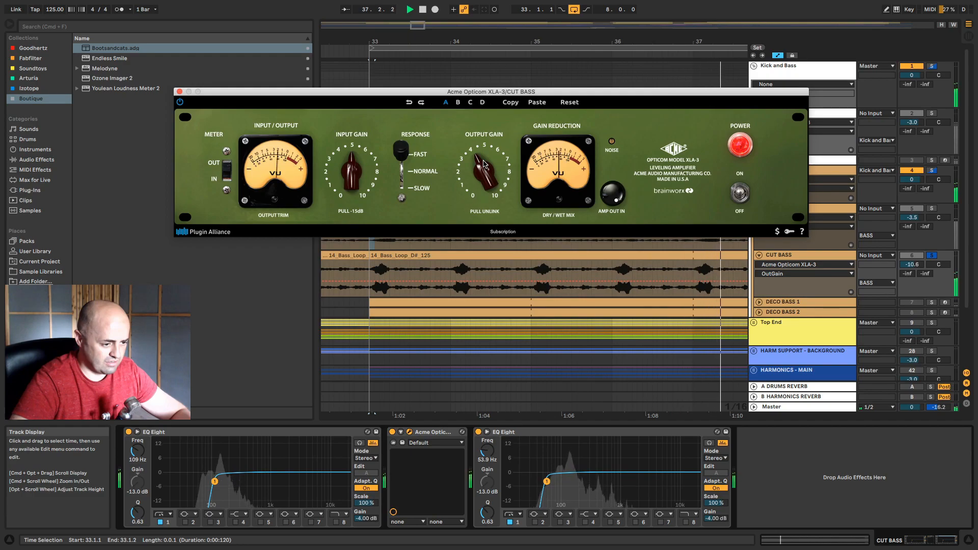
click(180, 92)
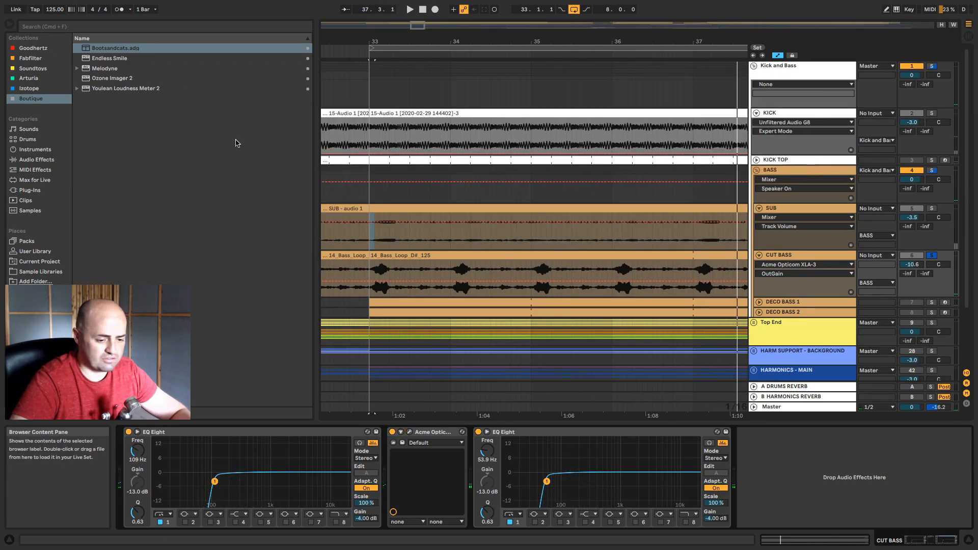
click(809, 256)
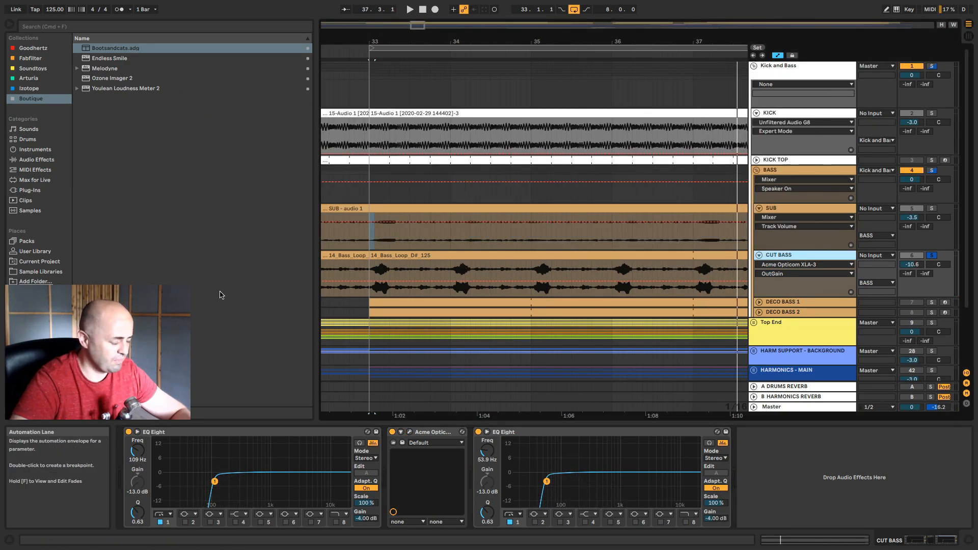
Step: Switch to Opera, search the Plugin Alliance products page for "stereo", and return to Ableton Live
click(9, 191)
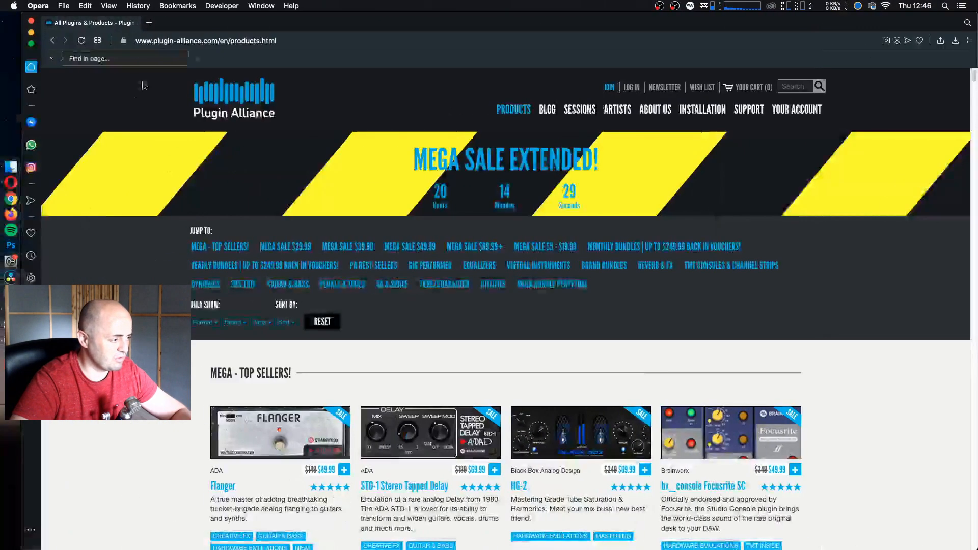
click(111, 59)
text(stereo)
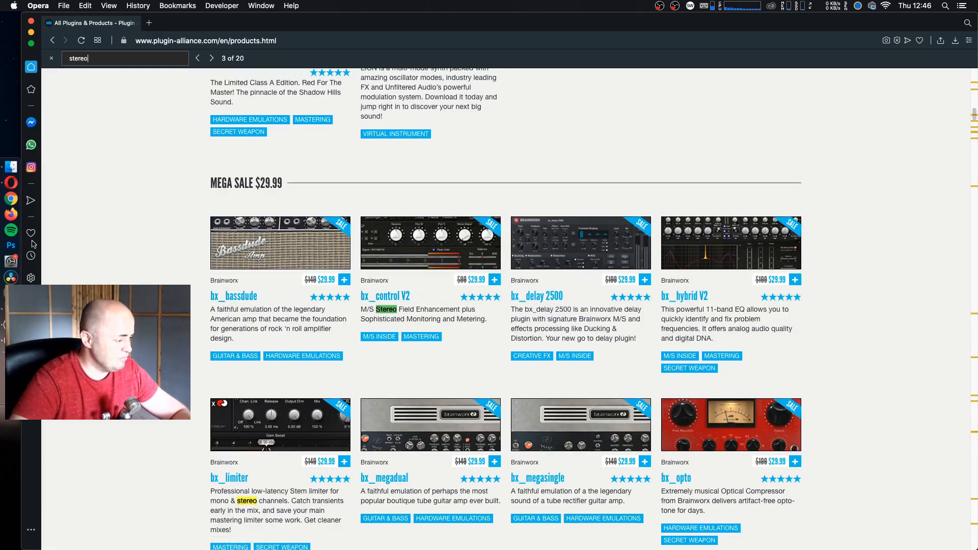
click(10, 294)
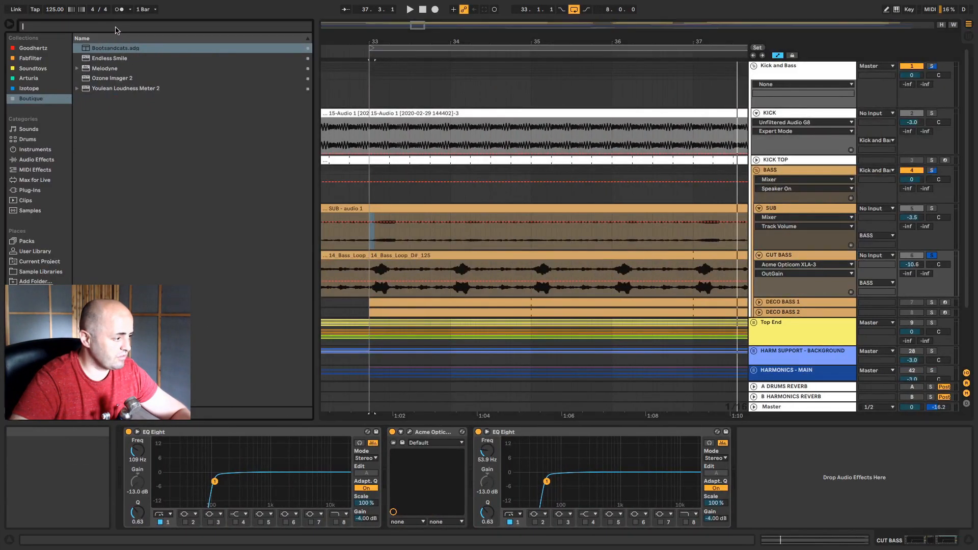
Step: Find the VST version of bx_control V2 and insert it on CUT BASS between the Acme Opticom and the second EQ Eight
click(116, 26)
text(bx control)
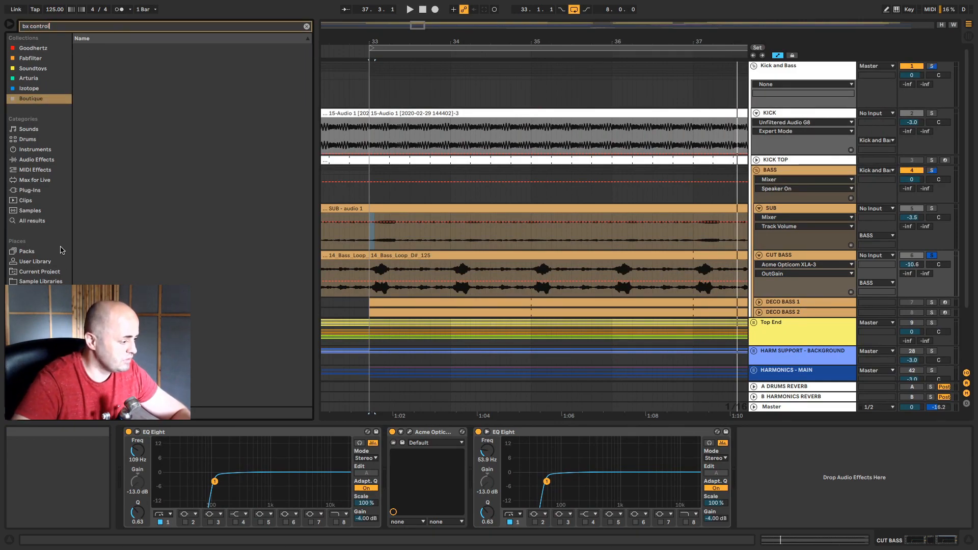
click(31, 190)
click(89, 88)
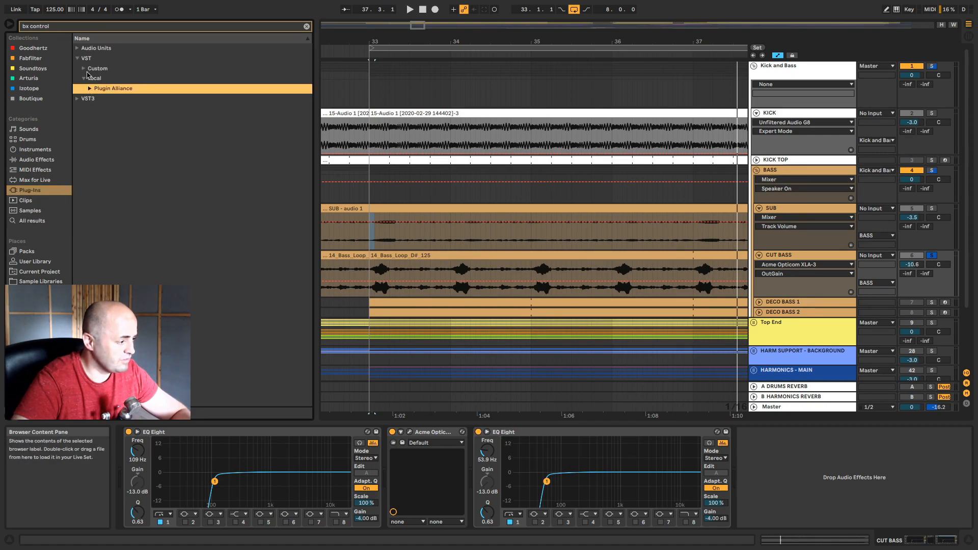
click(106, 100)
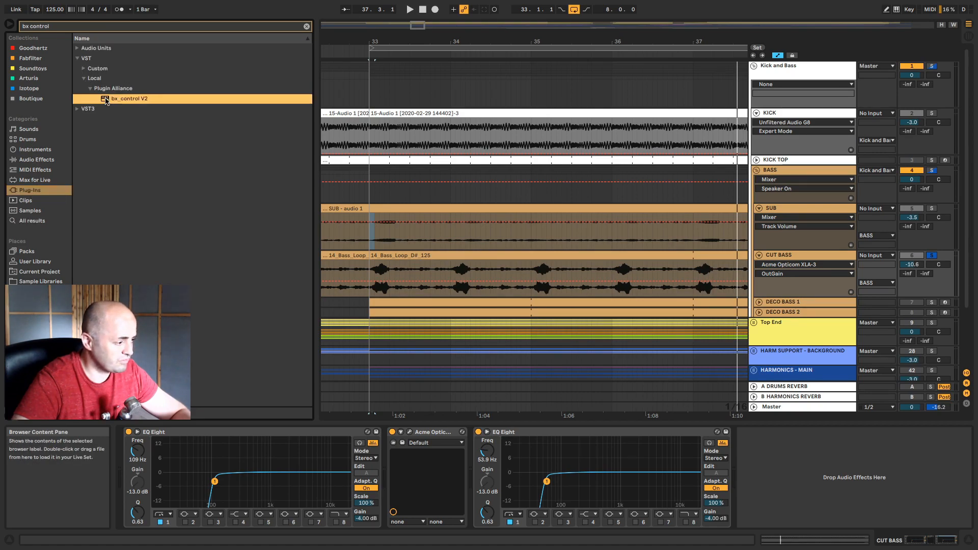
drag(437, 395, 513, 446)
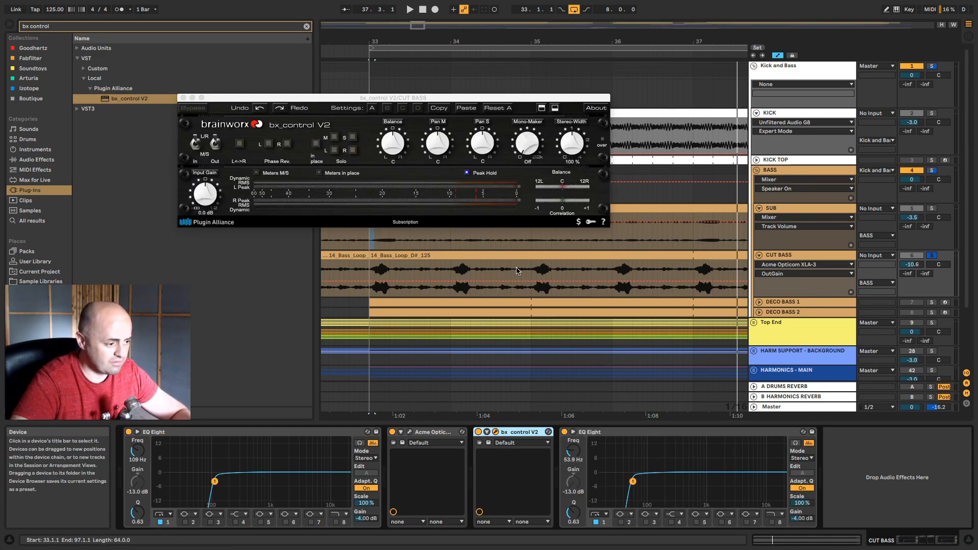
Step: Shift the second EQ Eight's low cut to 58.7 Hz and bypass it, and set bx_control V2's Stereo-Width to 149%
drag(635, 483, 637, 482)
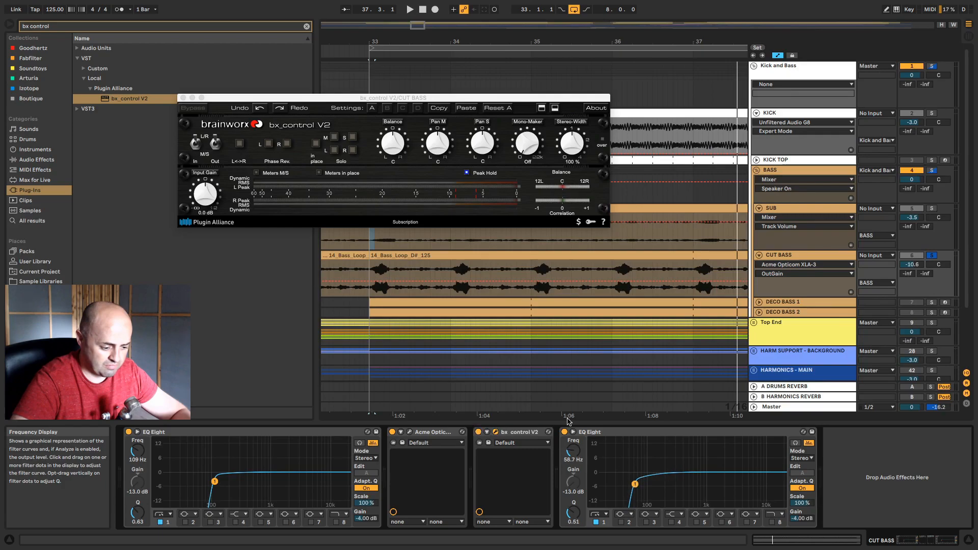
click(564, 432)
drag(554, 99, 650, 141)
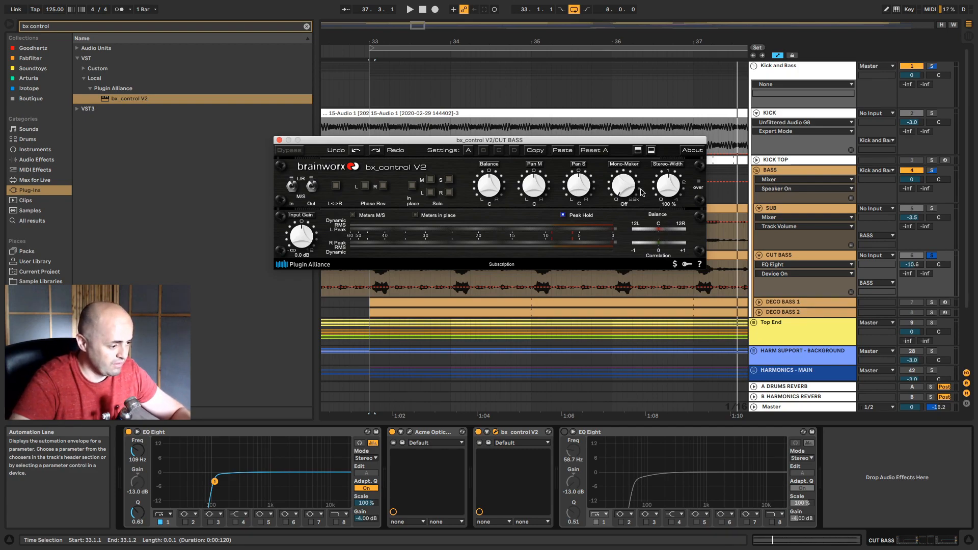
drag(671, 190, 673, 176)
key(space)
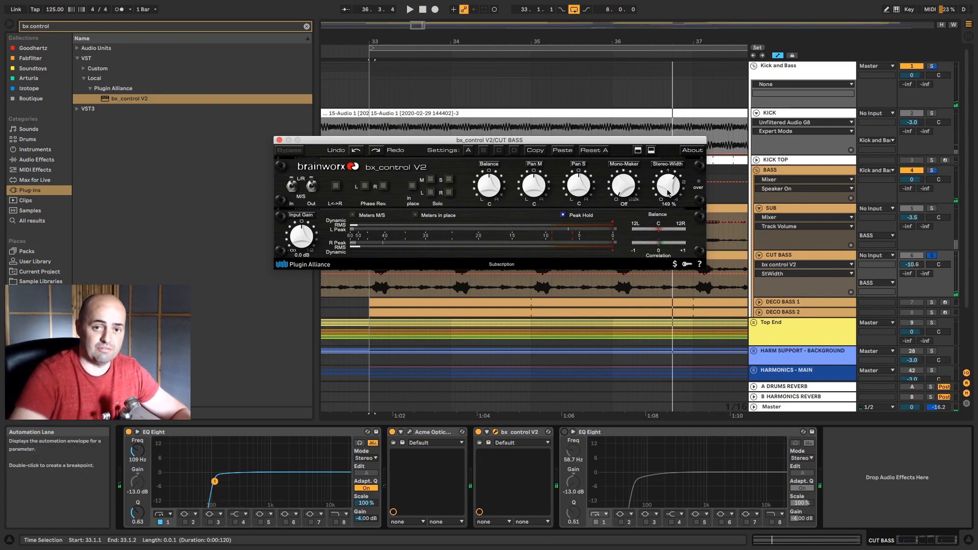
Step: Reactivate the second EQ Eight with its low cut at 82.5 Hz during playback, and fine-tune the Acme Opticom's input gain
key(space)
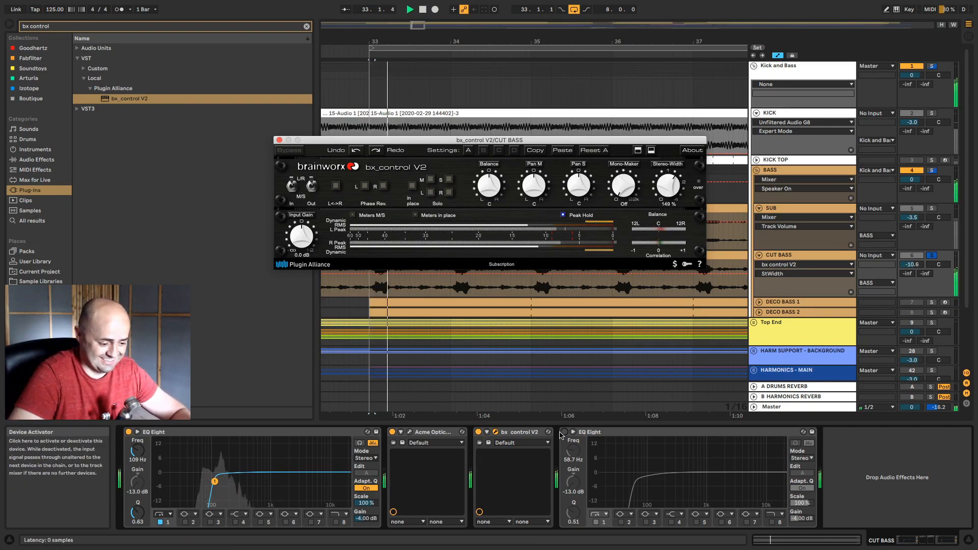
click(635, 484)
drag(635, 485, 643, 484)
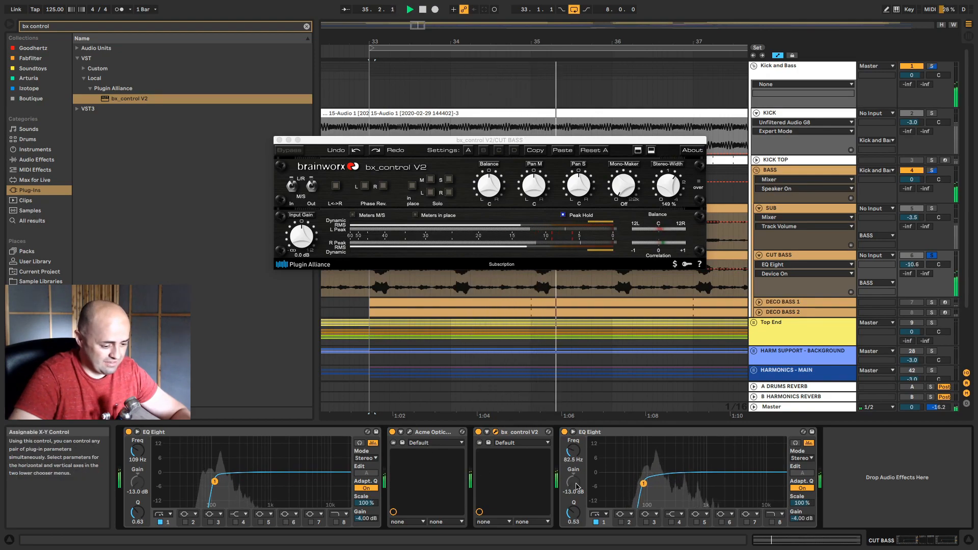
click(409, 433)
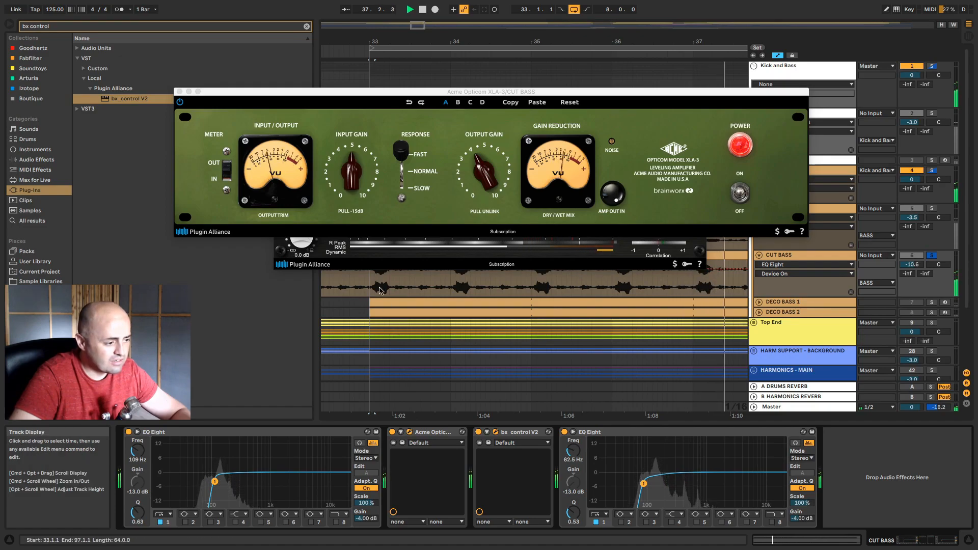
drag(352, 178, 354, 184)
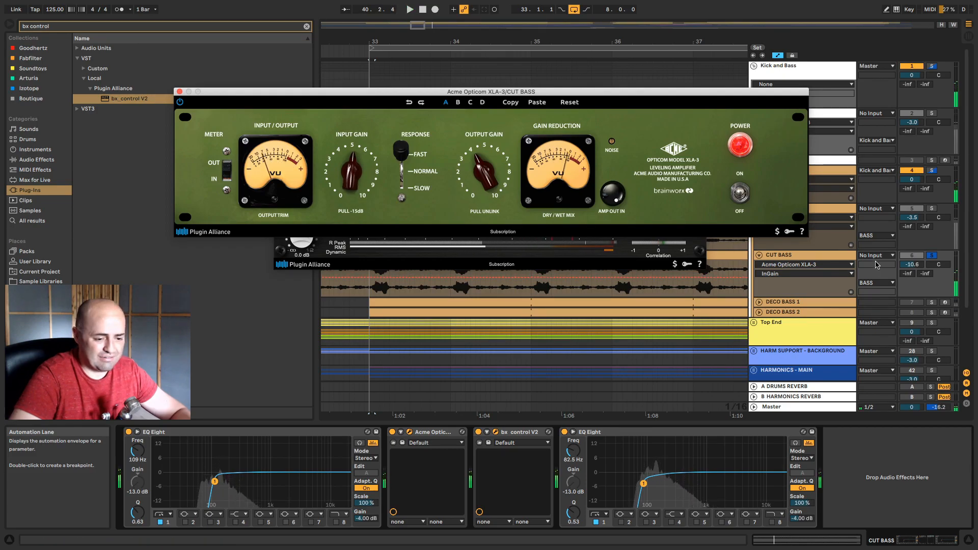
Step: Copy SUB's Bootsandcats rack to the end of CUT BASS's device chain and set its Boots macro to 75
click(832, 209)
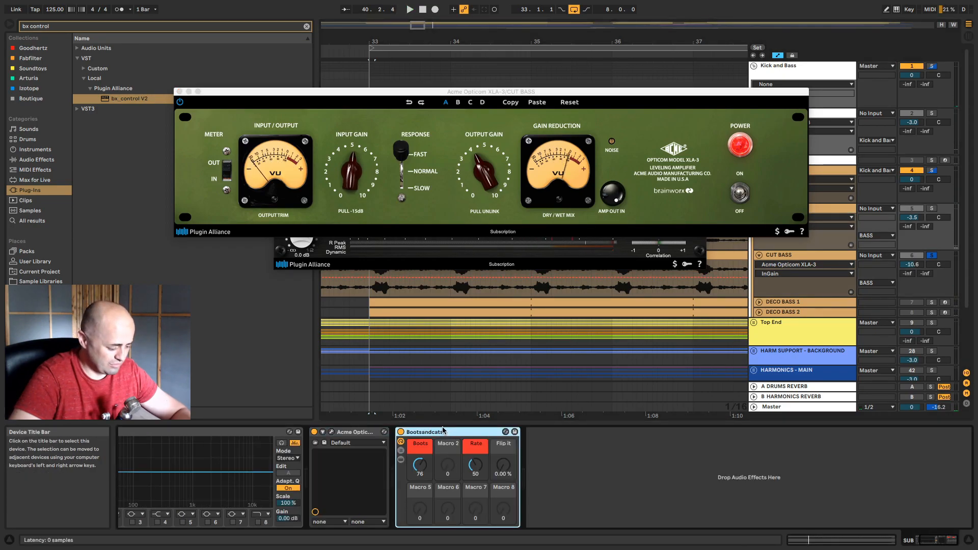
click(801, 257)
click(803, 479)
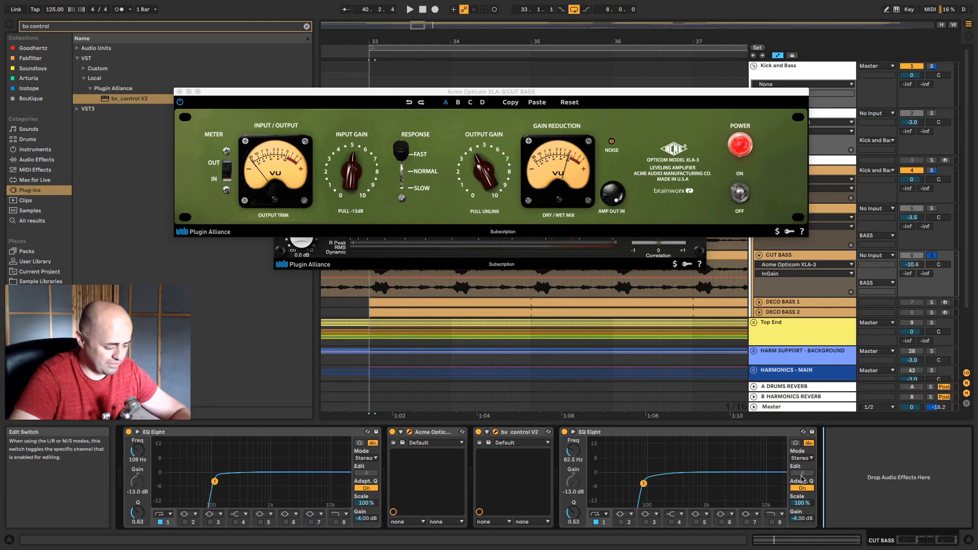
key(super+v)
key(space)
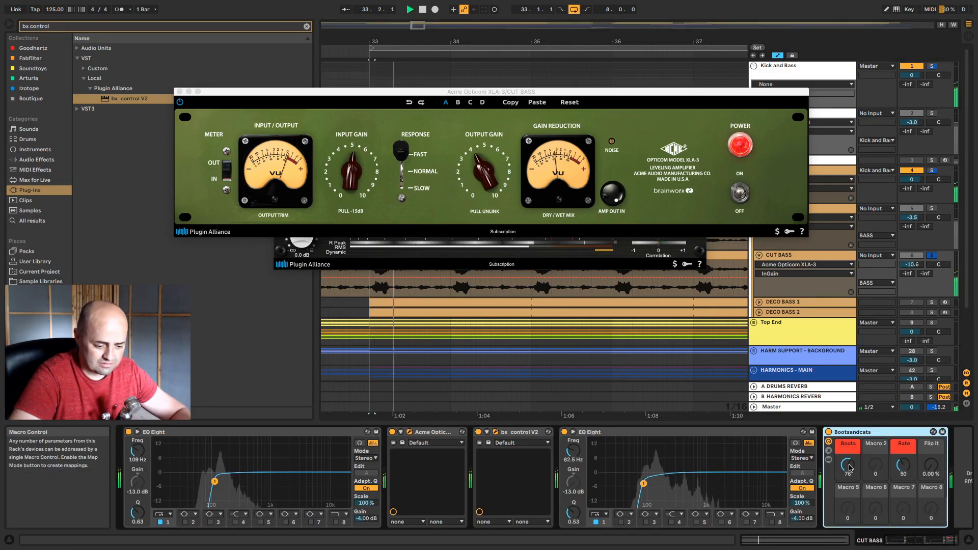
drag(848, 466, 847, 464)
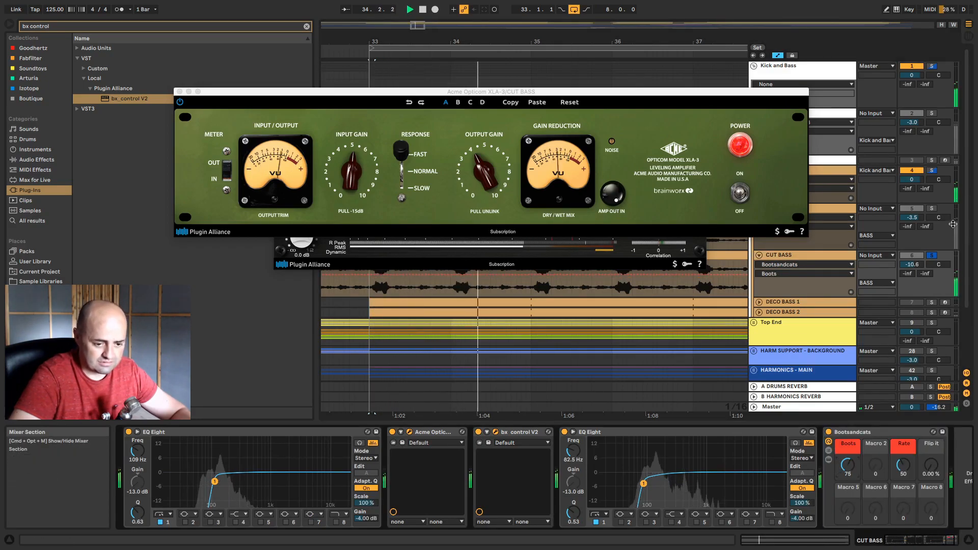
Step: Unsolo CUT BASS, audition it together with KICK and SUB, and close the Acme Opticom window
click(933, 256)
key(space)
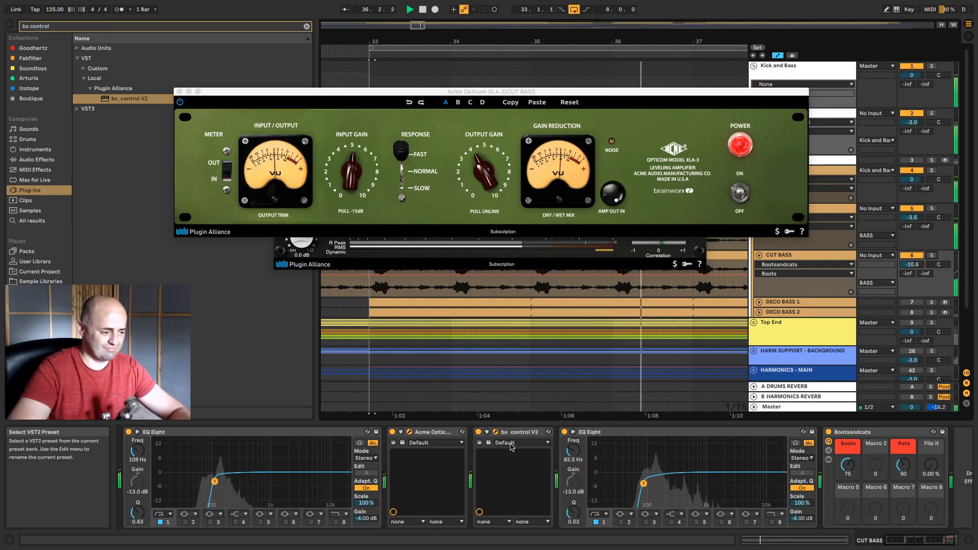
click(372, 320)
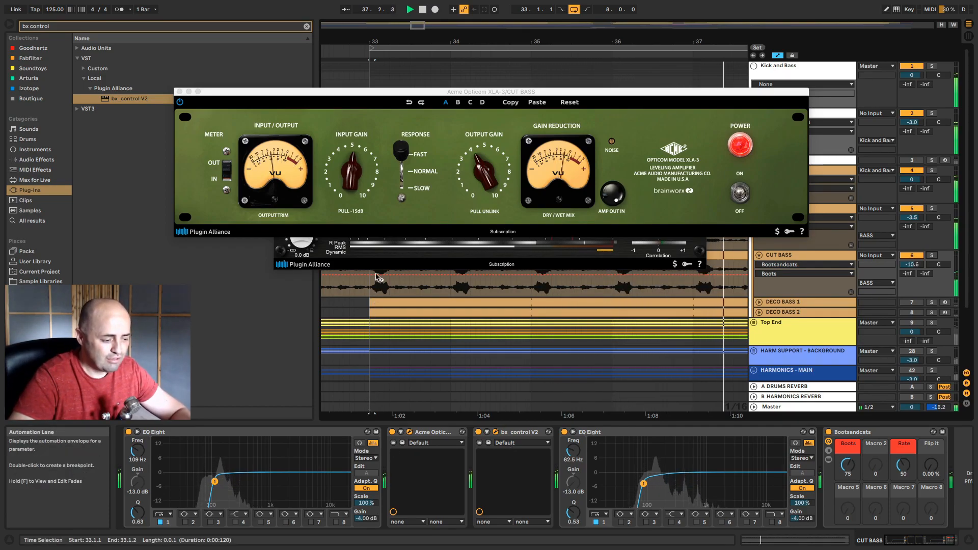
click(350, 191)
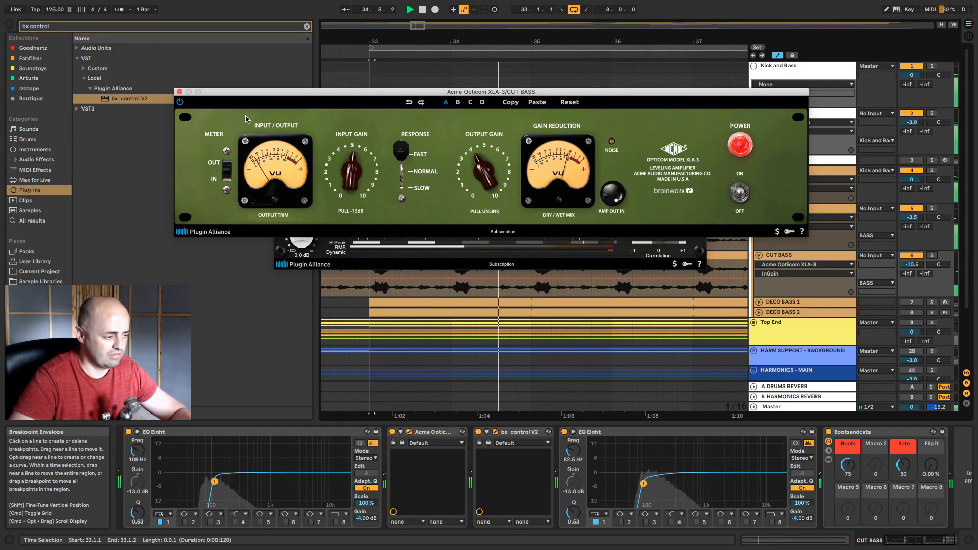
click(179, 92)
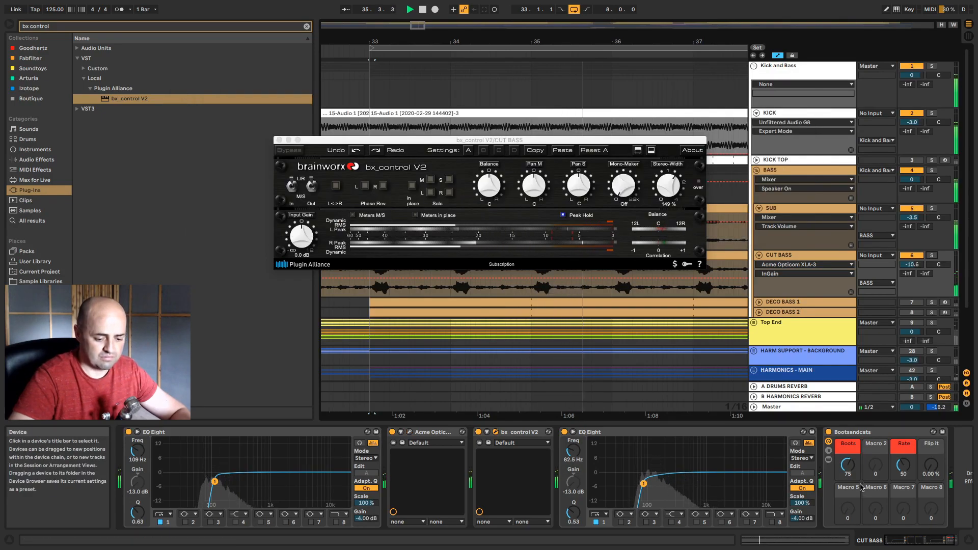
Step: Reduce the Boots macro in CUT BASS's Bootsandcats rack and play the kick and bass from bar 33
drag(848, 465, 848, 475)
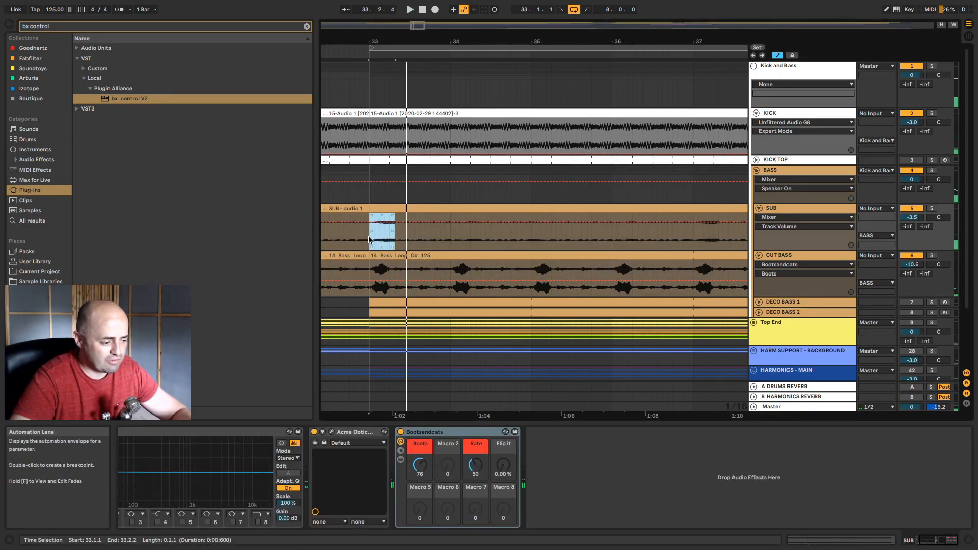
click(370, 240)
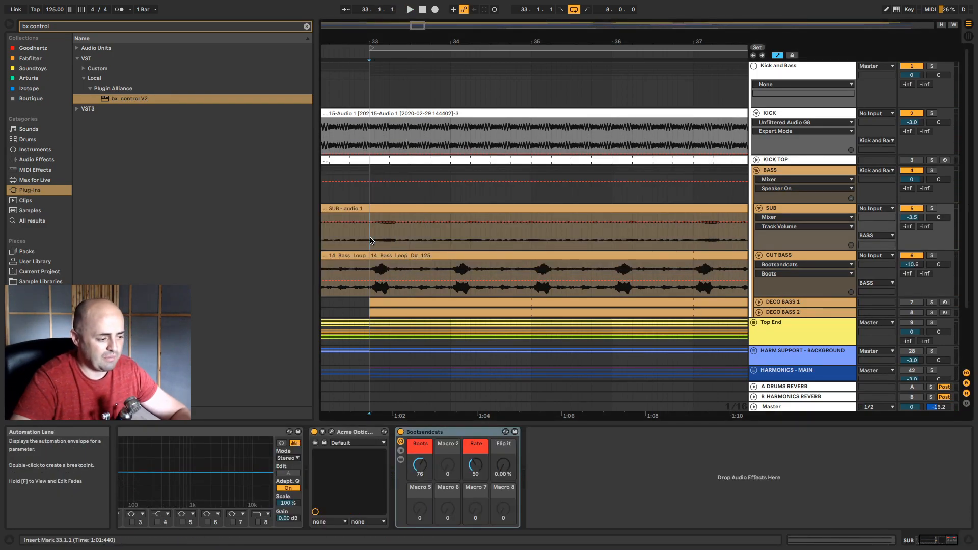
key(space)
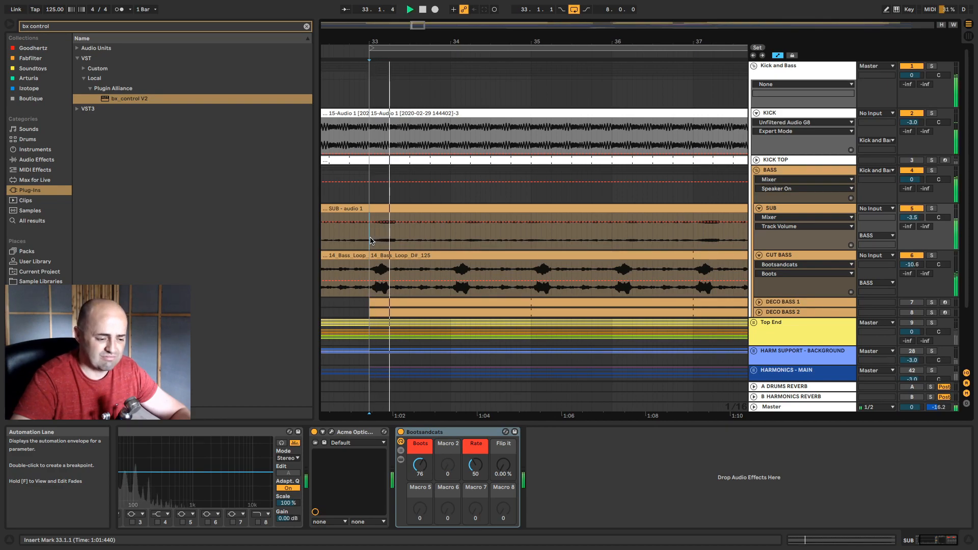
Step: Audition the kick and bass again in short passes from bar 33
key(space)
key(space)
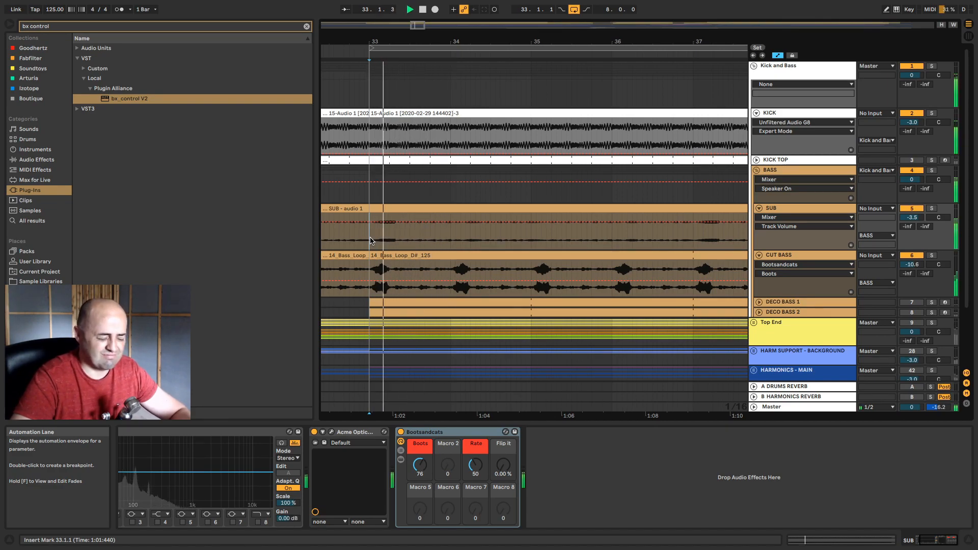
key(space)
key(space)
key(space)
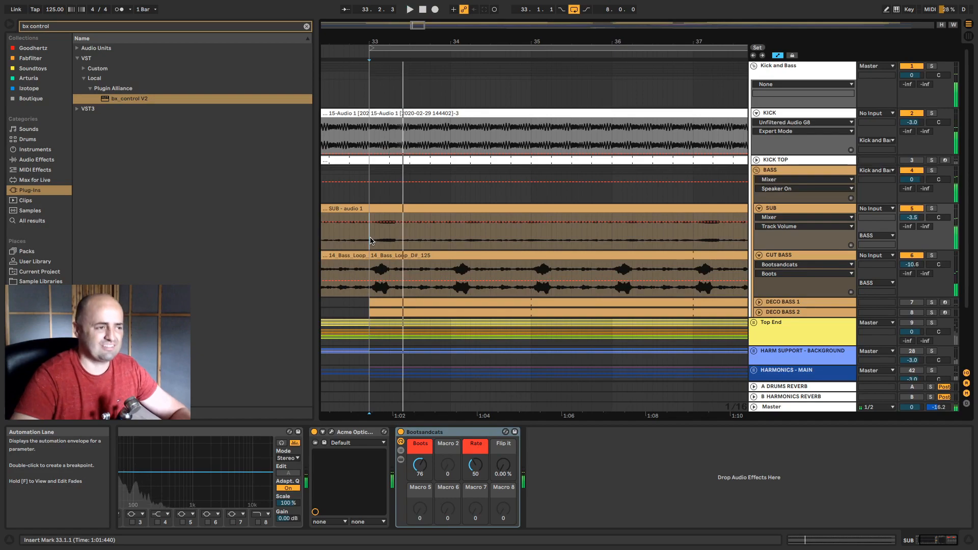
Step: Clear the plug-in browser search and select the BASS group track
click(306, 26)
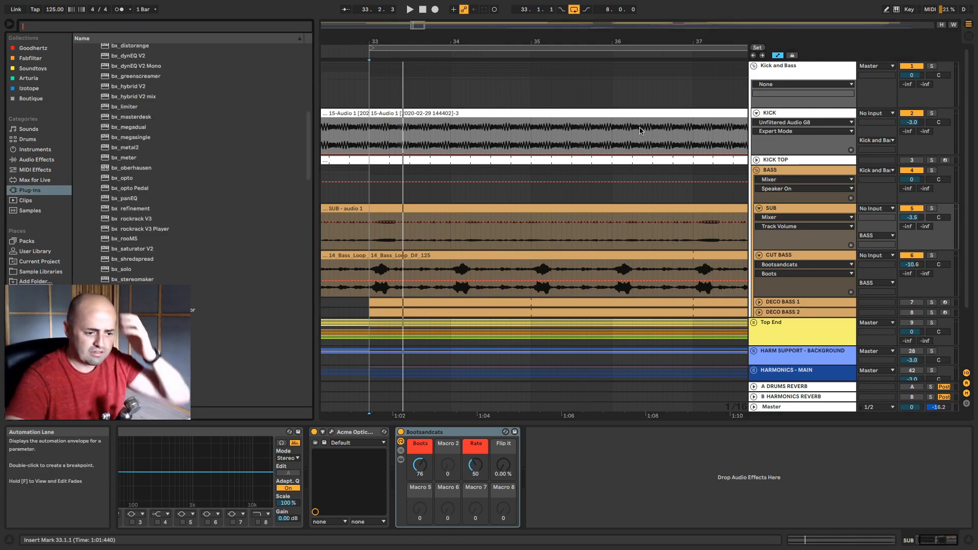
click(776, 173)
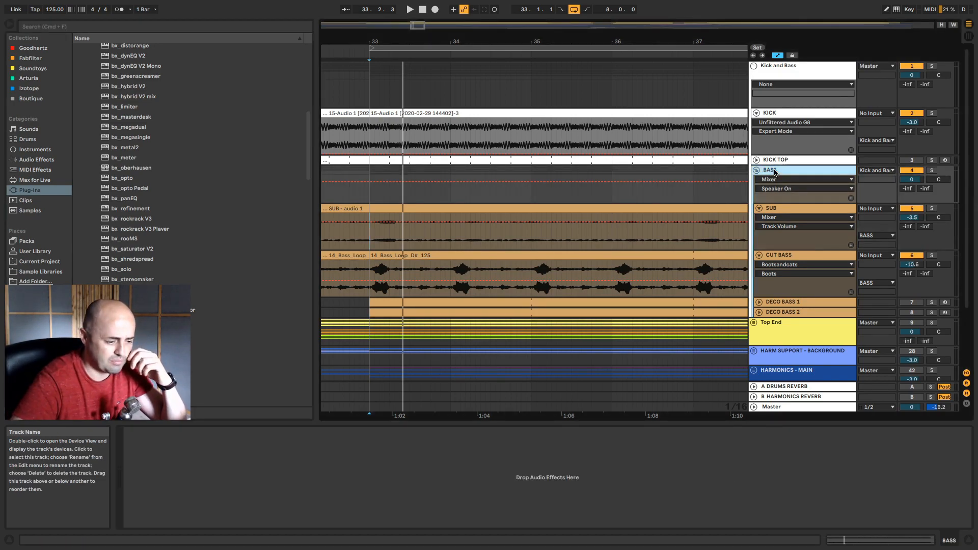
scroll(122, 180, up, 3)
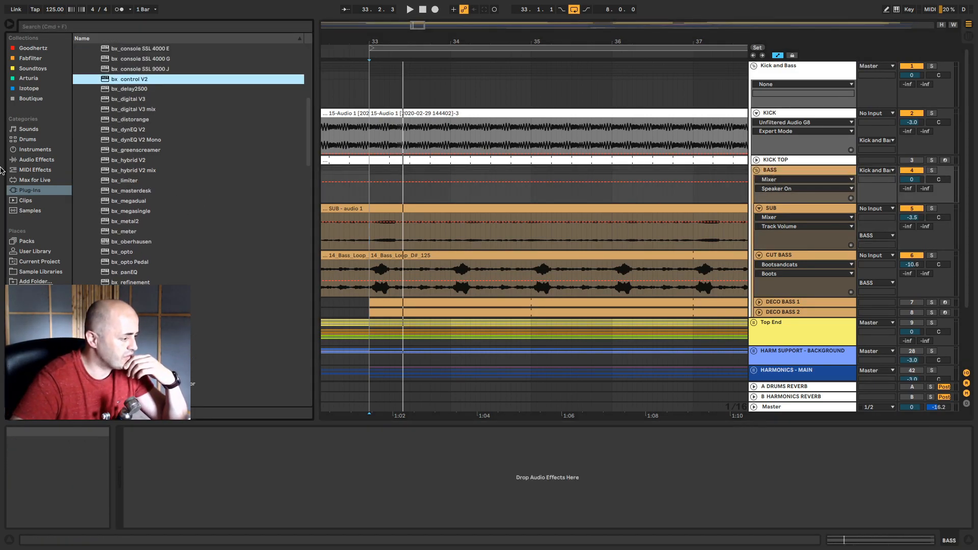
Step: Switch to Opera and search the Plugin Alliance products page for "satur", going through the matches as far as elysia karacter
mouse_move(2, 186)
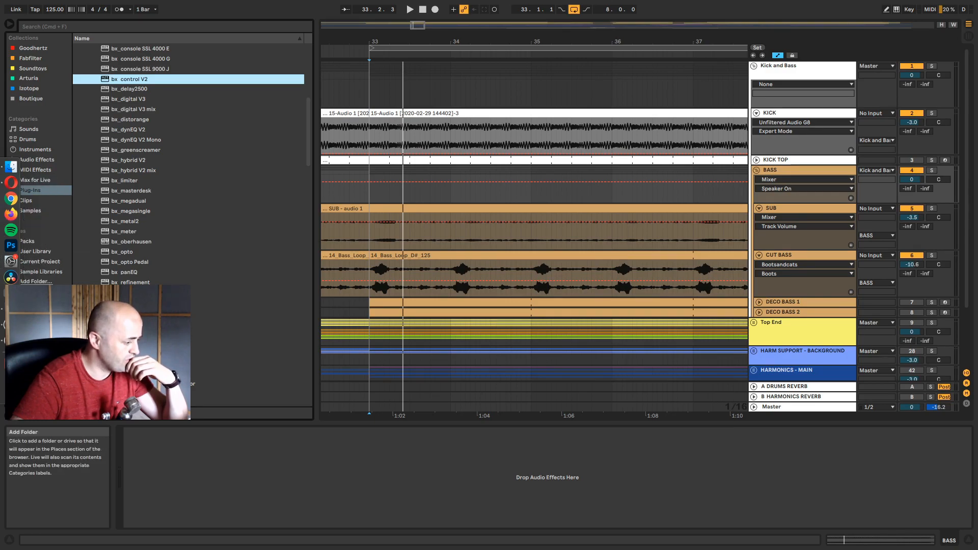
click(10, 183)
double_click(98, 56)
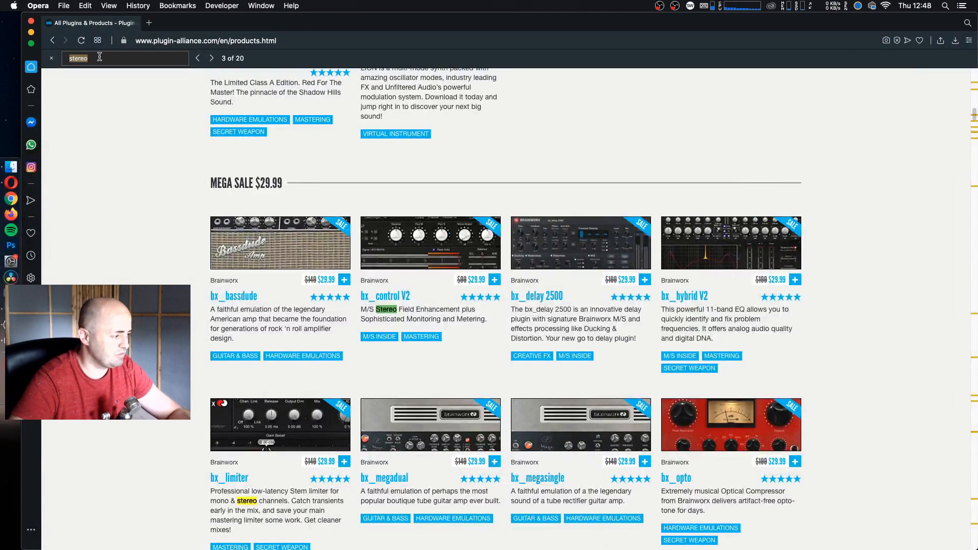
text(s)
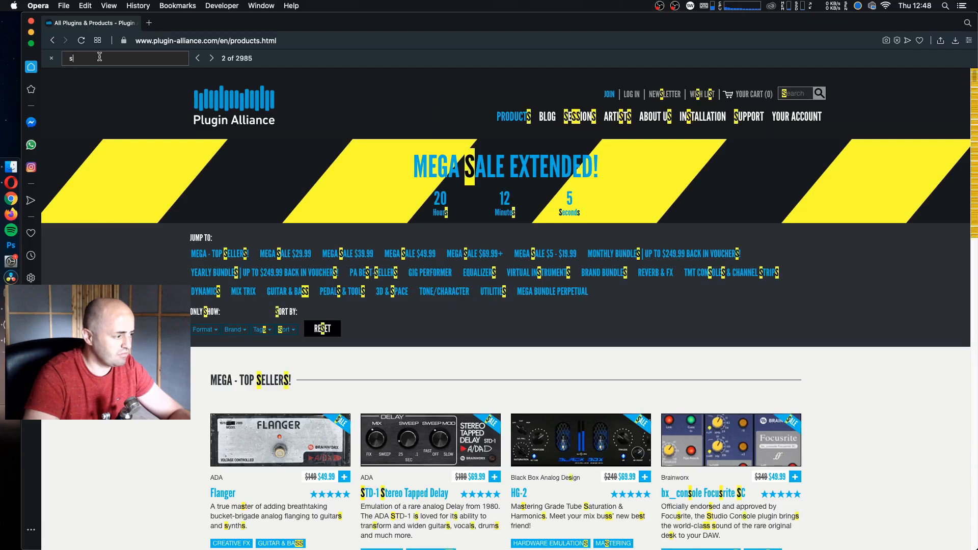
text(atur)
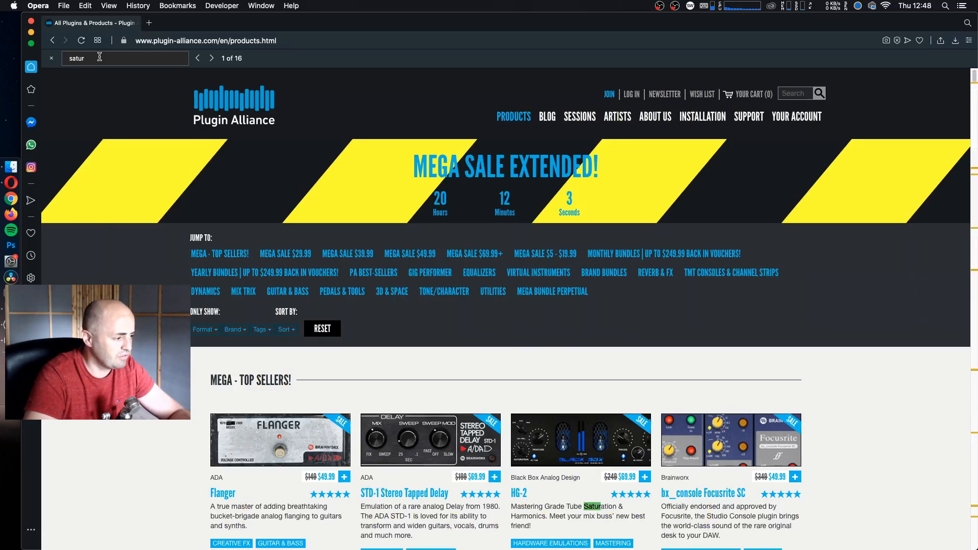
click(211, 58)
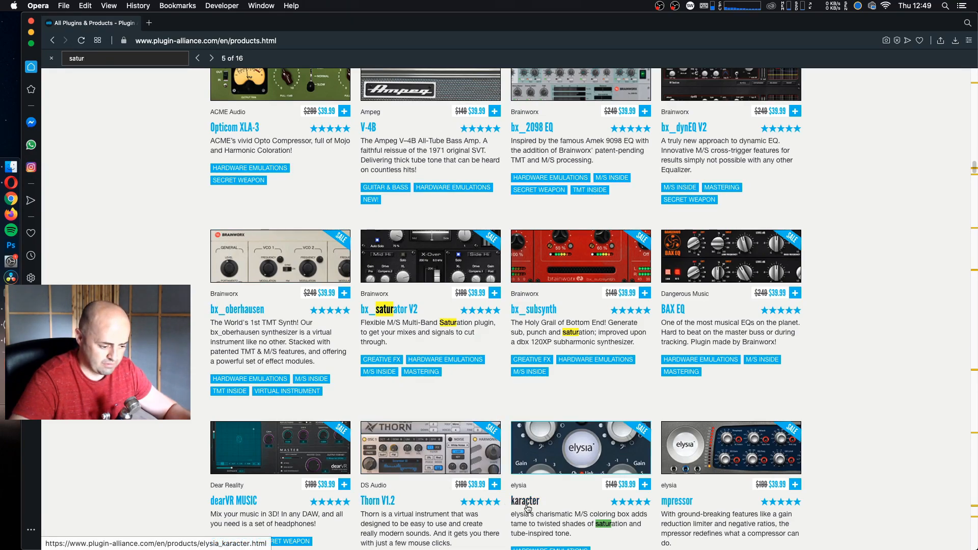
Step: Return to Ableton Live, find the karacter plug-ins with "kara", and load elysia karacter mix onto the BASS group
click(12, 278)
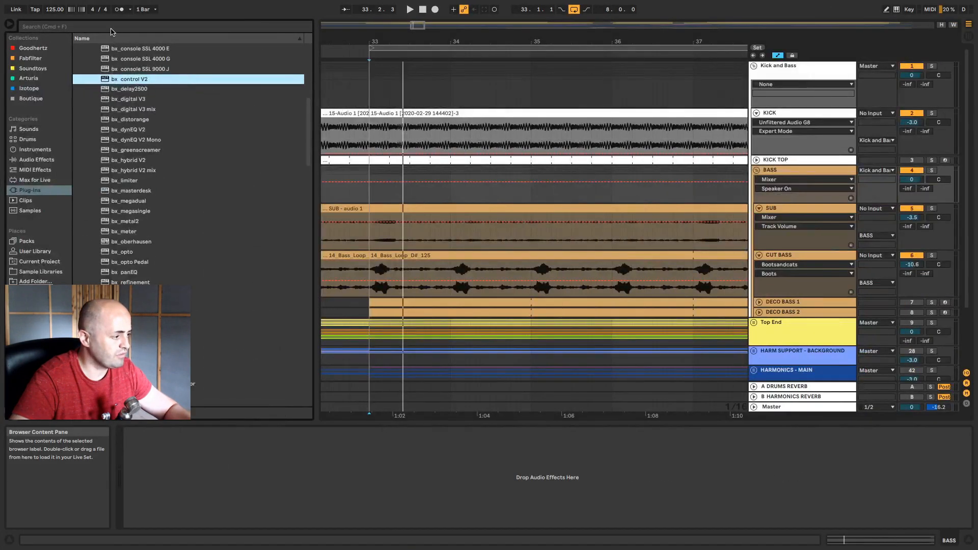
click(111, 28)
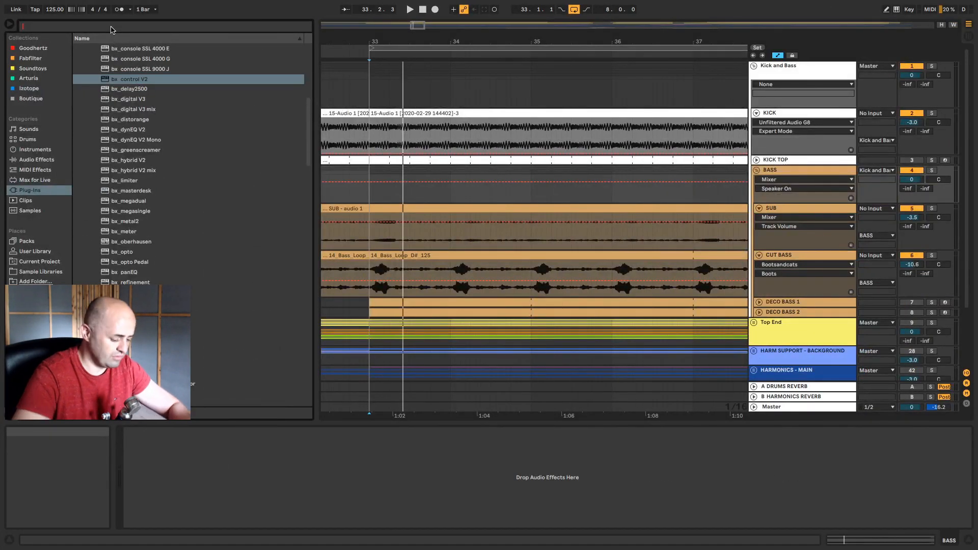
text(karak)
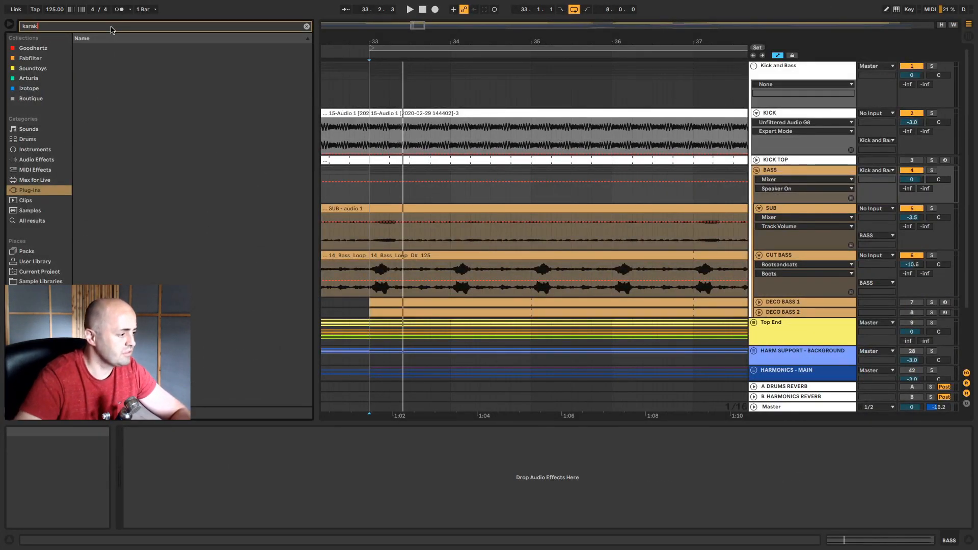
key(BackSpace)
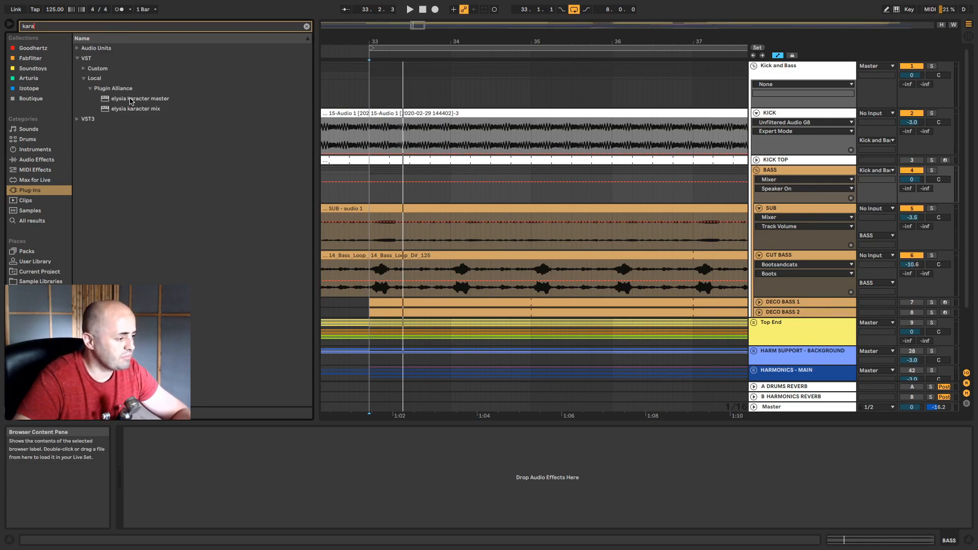
drag(108, 112, 470, 170)
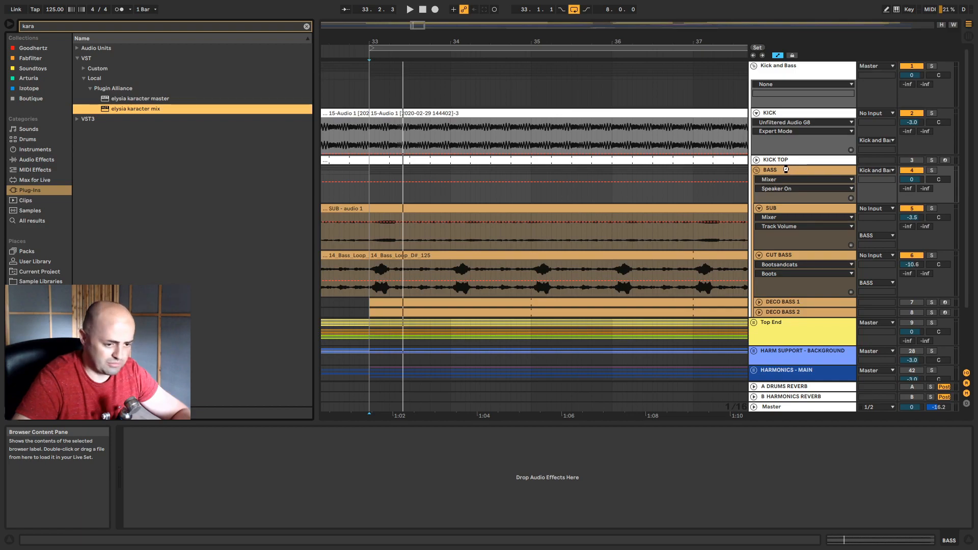
drag(786, 170, 785, 170)
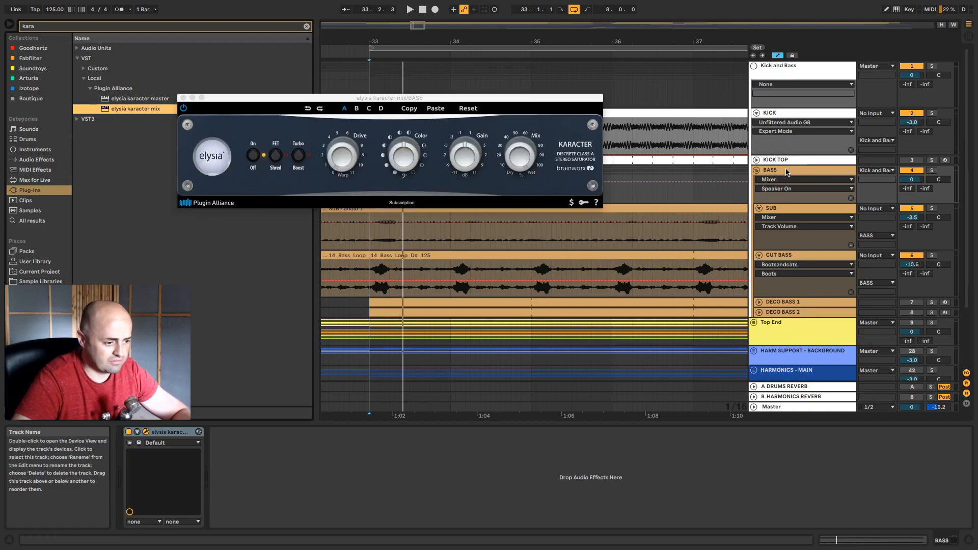
Step: Solo BASS, set Karacter's Drive to 3.7 and adjust its Color during playback from bar 33
click(523, 163)
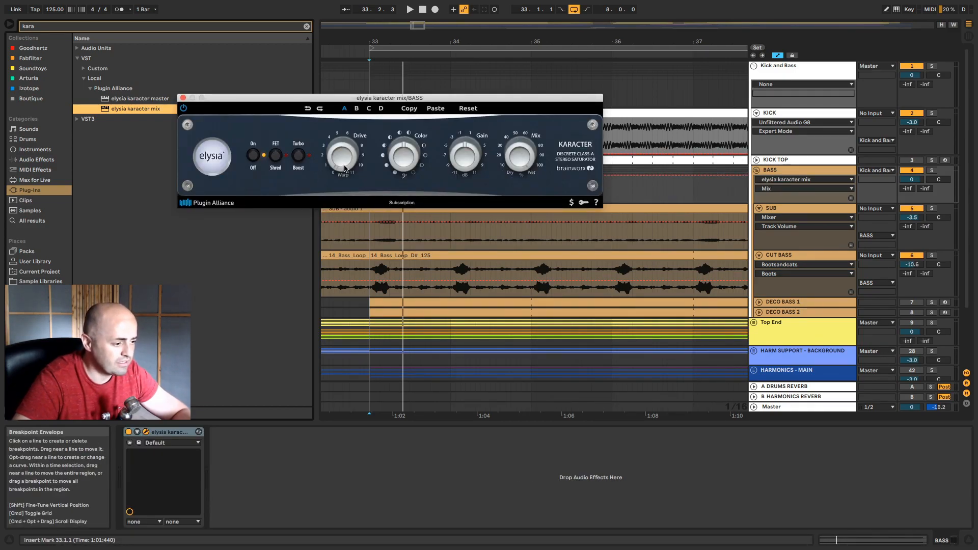
drag(407, 106, 524, 169)
key(space)
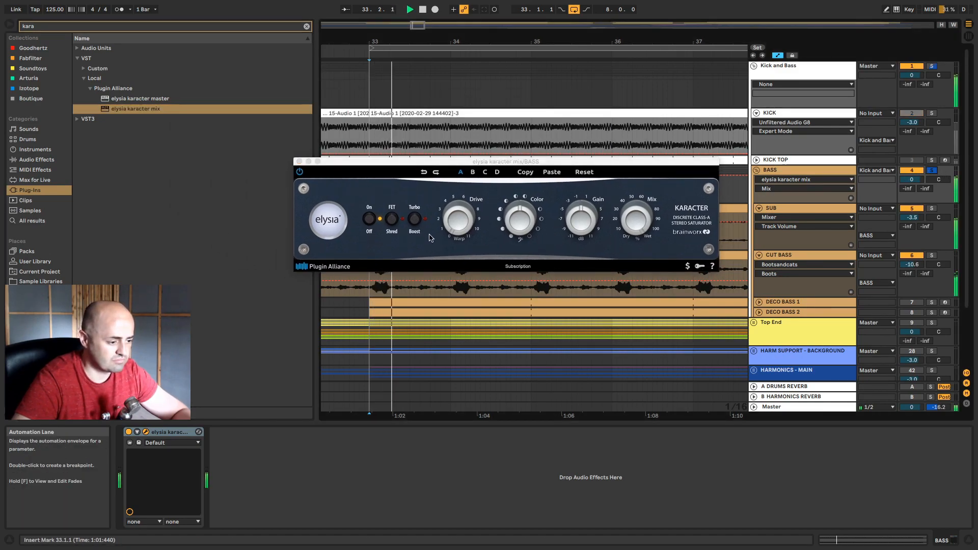
click(460, 209)
drag(460, 210, 455, 195)
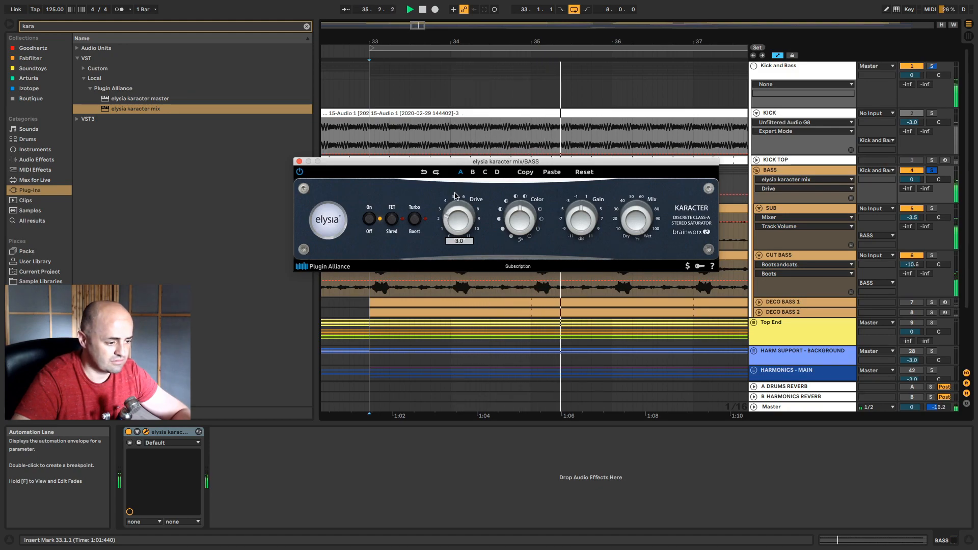
mouse_move(517, 213)
mouse_down()
mouse_move(518, 159)
mouse_move(513, 247)
mouse_move(512, 205)
mouse_up()
drag(458, 225, 458, 213)
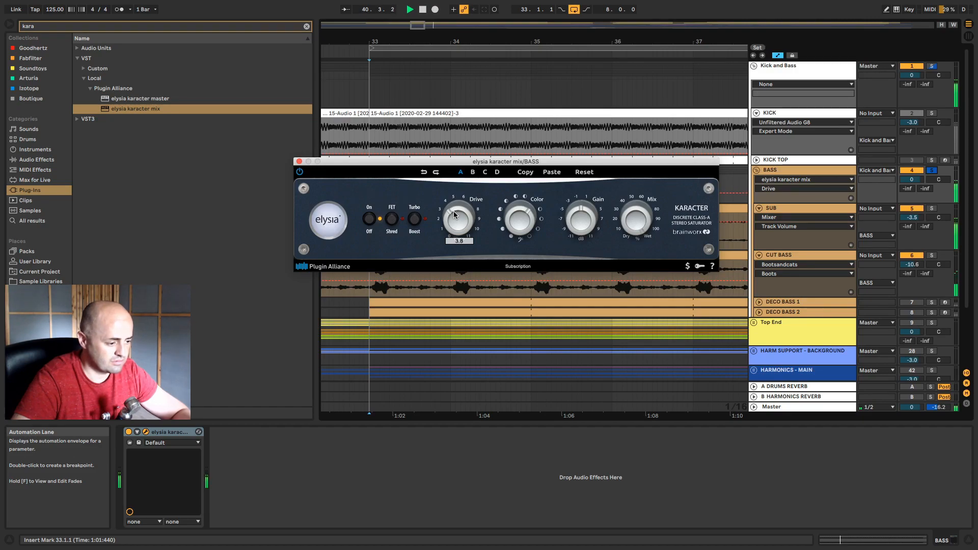
click(455, 216)
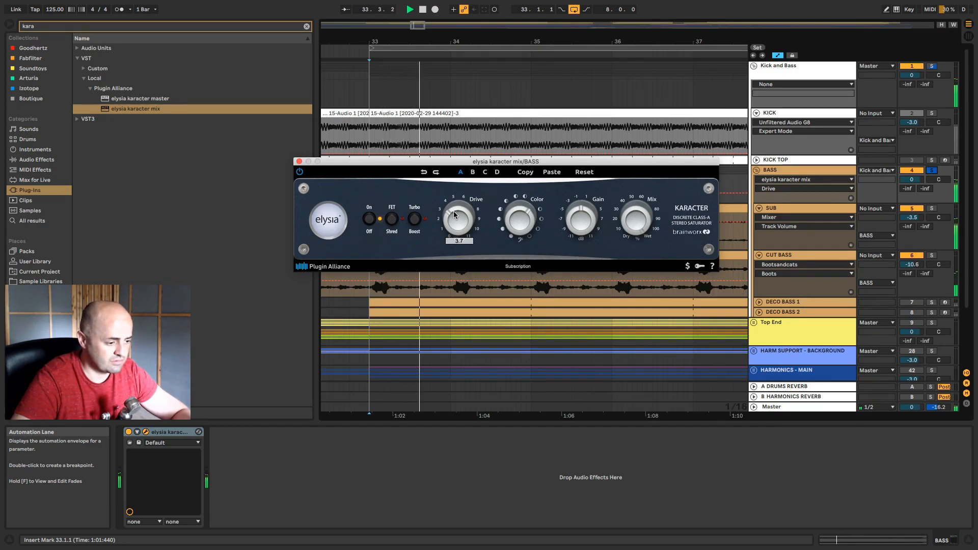
Step: Unsolo BASS, set Karacter's Mix to 28.2 % against the kick, and close the plug-in window
click(932, 171)
click(645, 230)
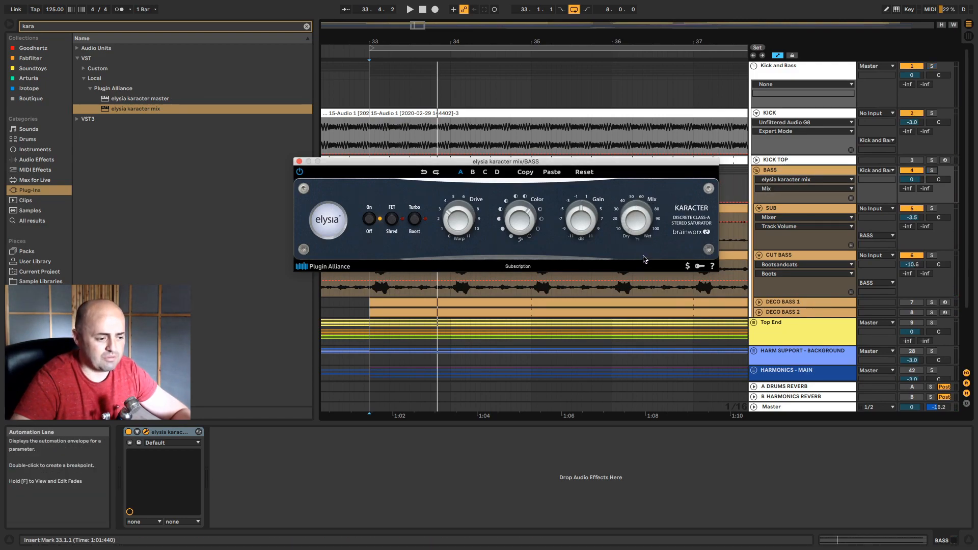
drag(643, 230, 641, 194)
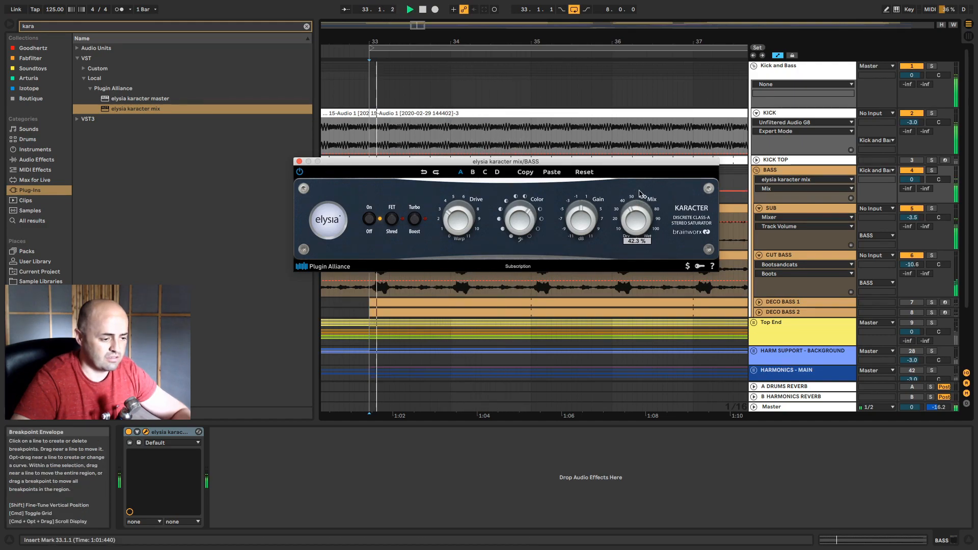
drag(641, 194, 638, 203)
key(space)
key(space)
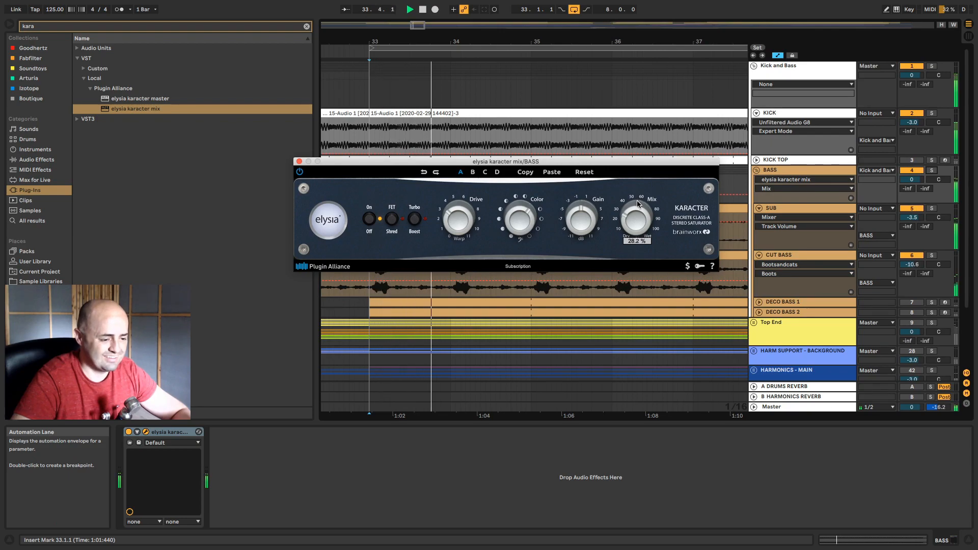
click(299, 162)
key(space)
Step: Unfold the KICK TOP track and switch off bands 2, 3 and 4 in its EQ Eight
click(757, 159)
click(785, 161)
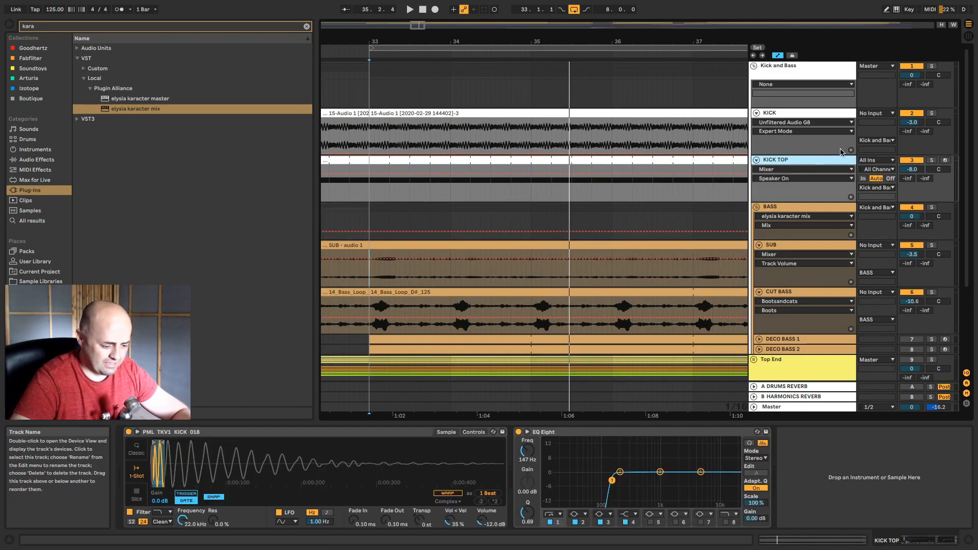
click(576, 523)
click(601, 522)
click(626, 522)
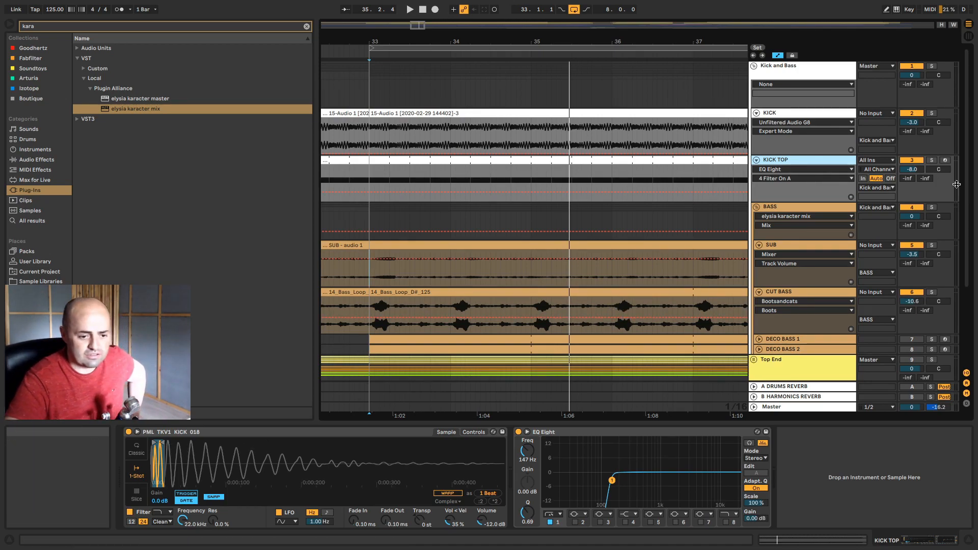
Step: Extend the playback end of KICK TOP's kick sample to nearly its full length and audition it with the bass
key(space)
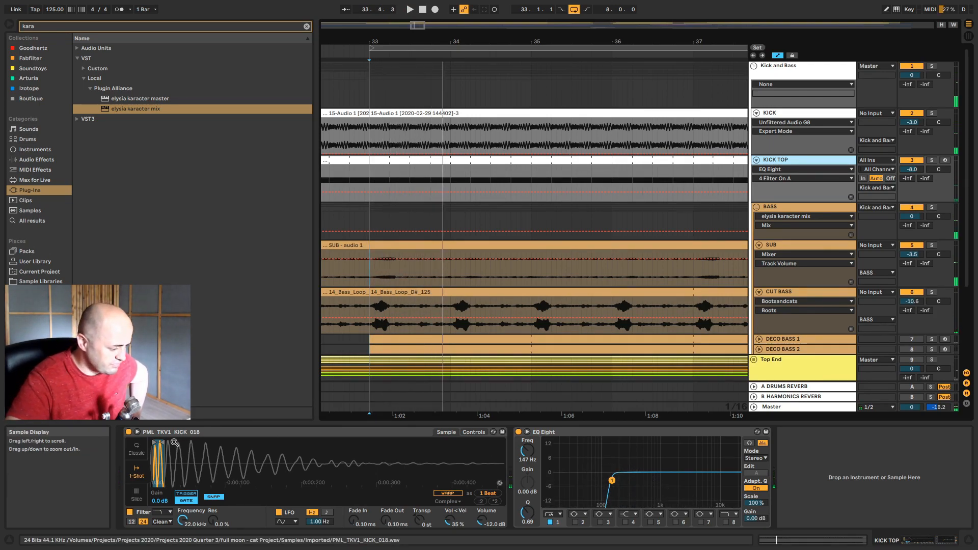
mouse_move(162, 442)
mouse_down()
mouse_move(255, 462)
mouse_move(503, 470)
mouse_up()
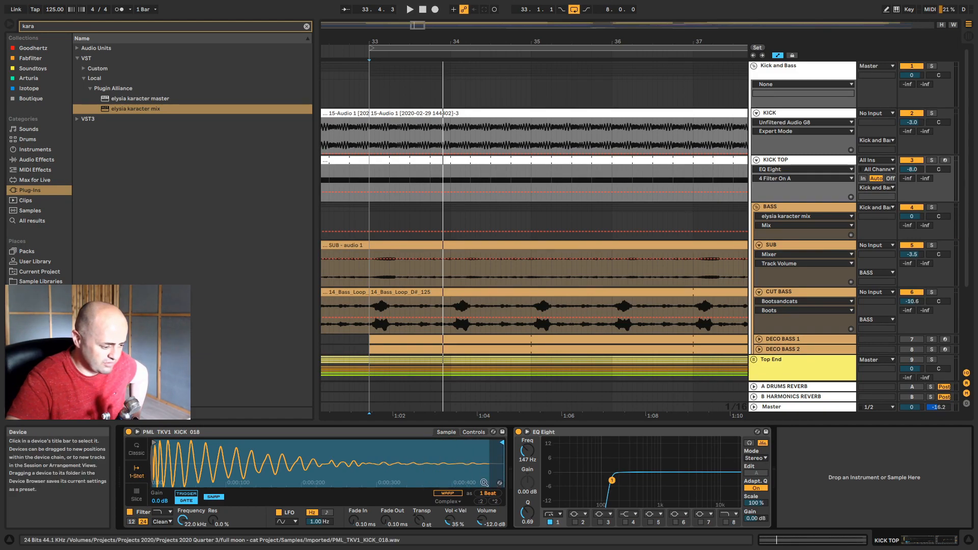
key(space)
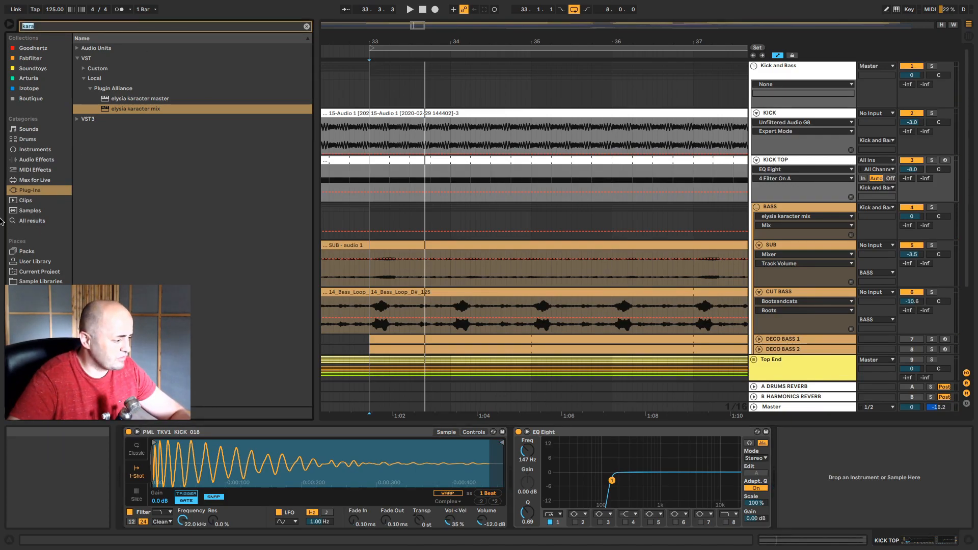
Step: Switch to Opera and search the Plugin Alliance products page for "voco" and "nois", clearing the search field at the end
click(11, 182)
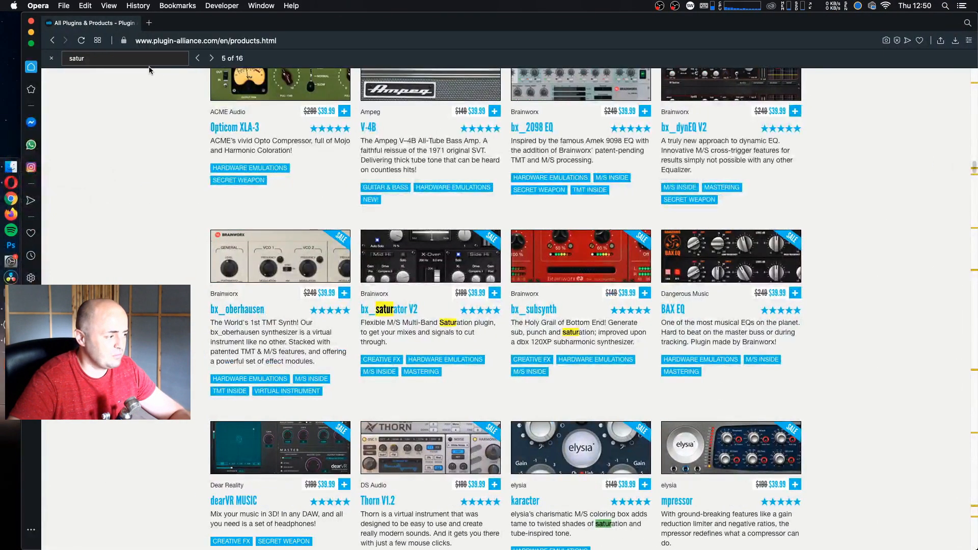
text(v)
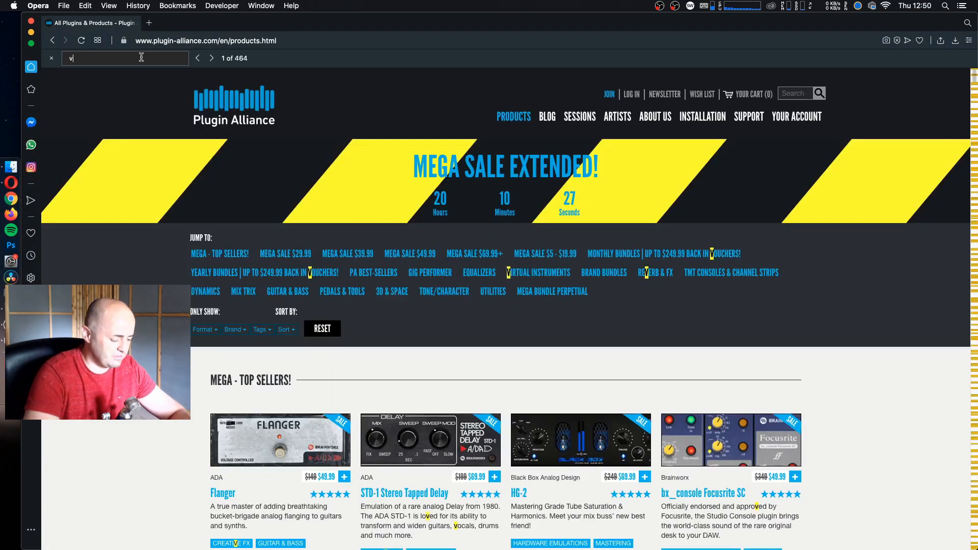
text(ocoder)
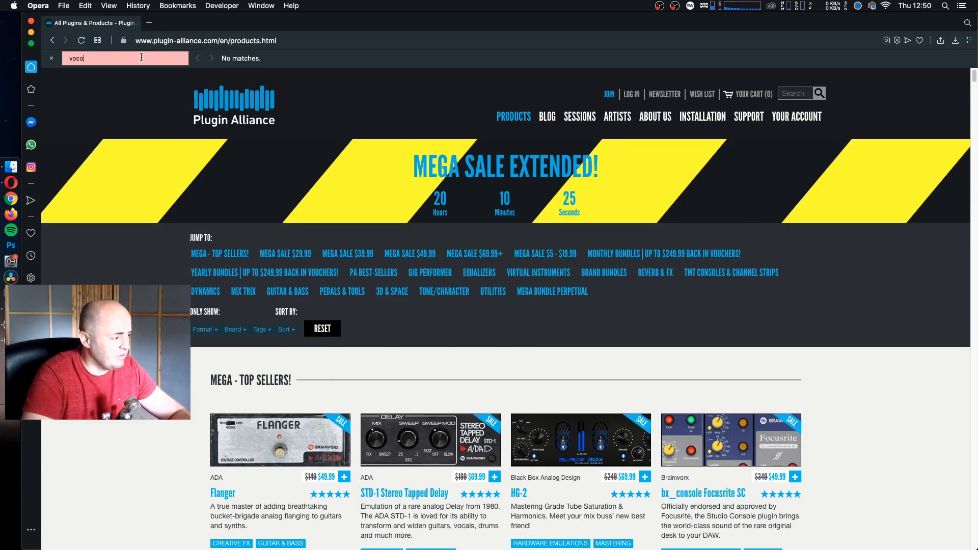
key(BackSpace)
key(BackSpace)
key(BackSpace)
key(BackSpace)
text(nois)
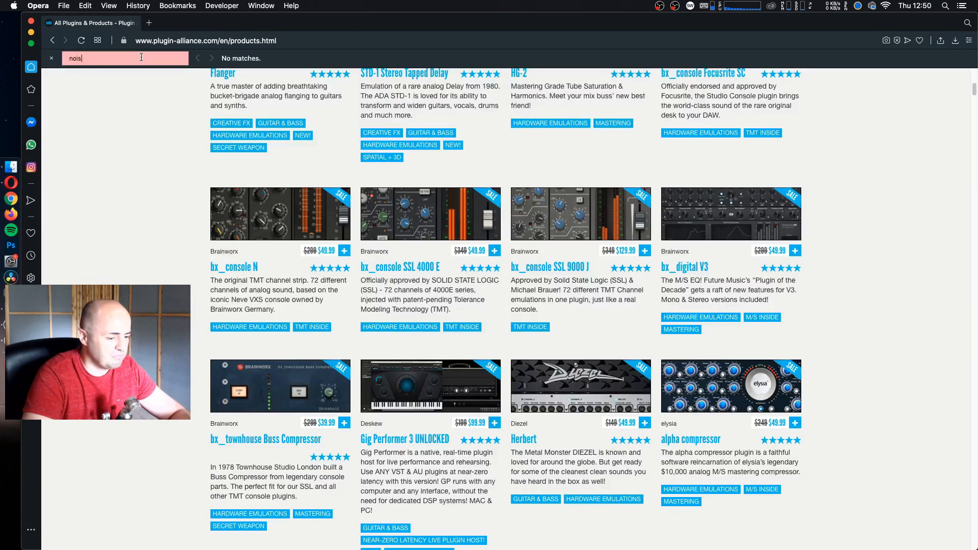
key(BackSpace)
key(BackSpace)
key(BackSpace)
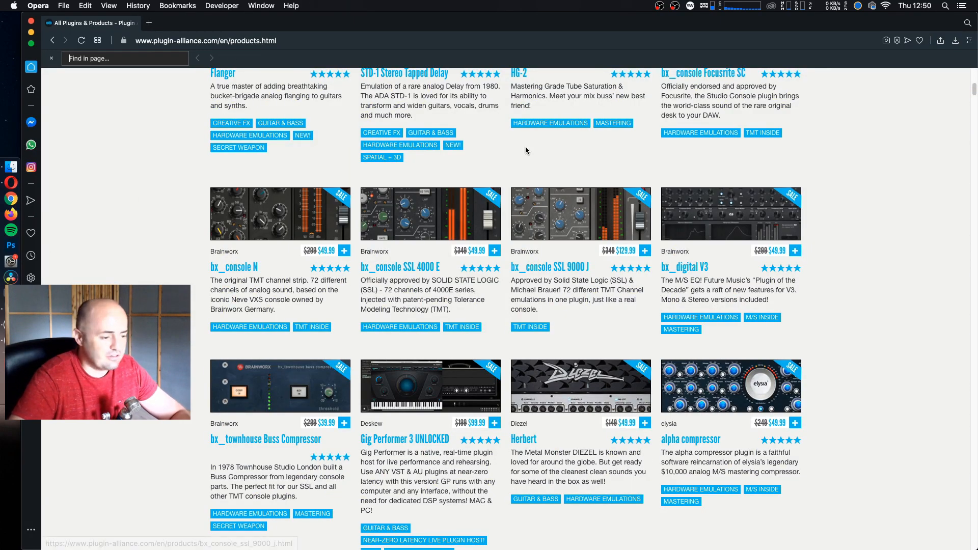
scroll(561, 214, up, 8)
click(583, 270)
scroll(583, 270, down, 20)
scroll(583, 269, up, 20)
scroll(266, 219, up, 6)
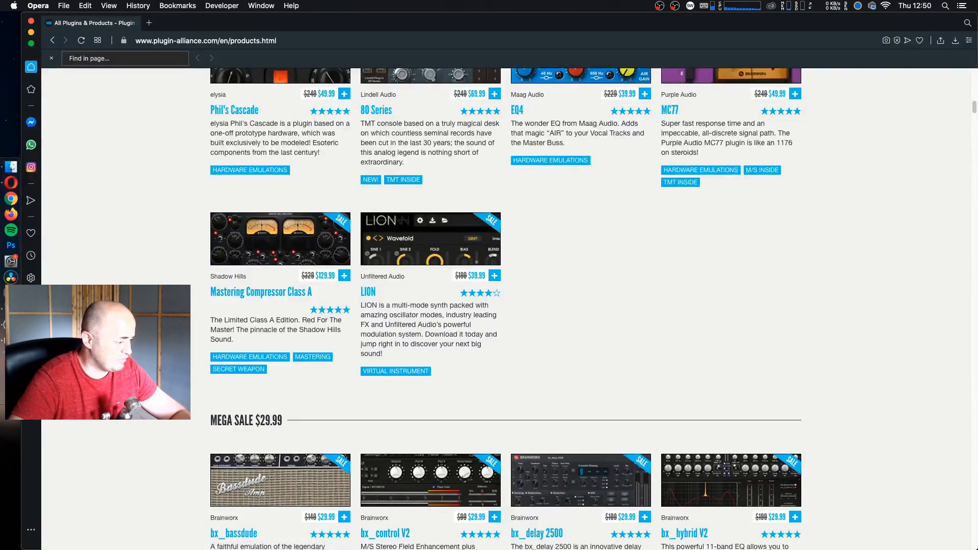
Step: Switch to Ableton Live, search all browser results for "vocoder", and add Vocoder after the EQ Eight on KICK TOP
key(ctrl+Right)
click(109, 26)
text(vocoder)
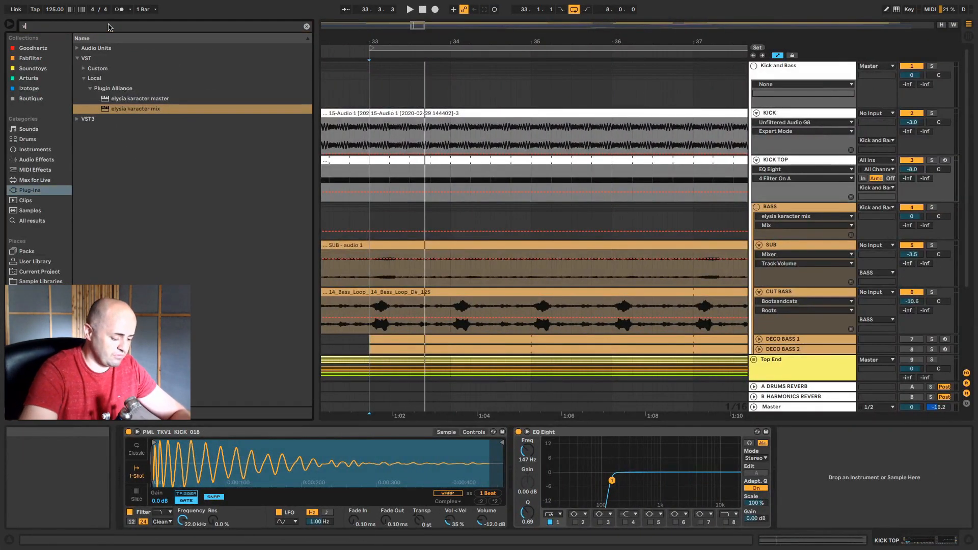
click(51, 220)
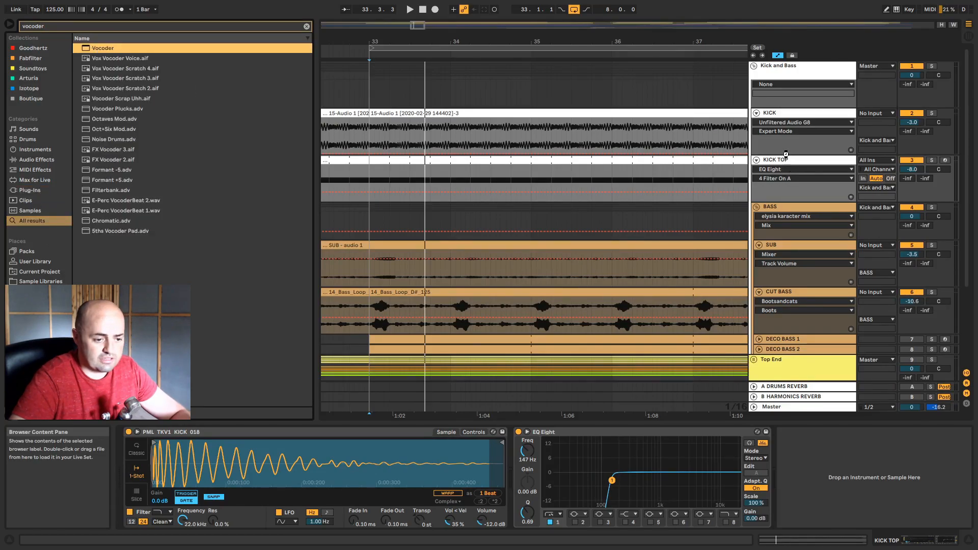
drag(791, 159, 791, 159)
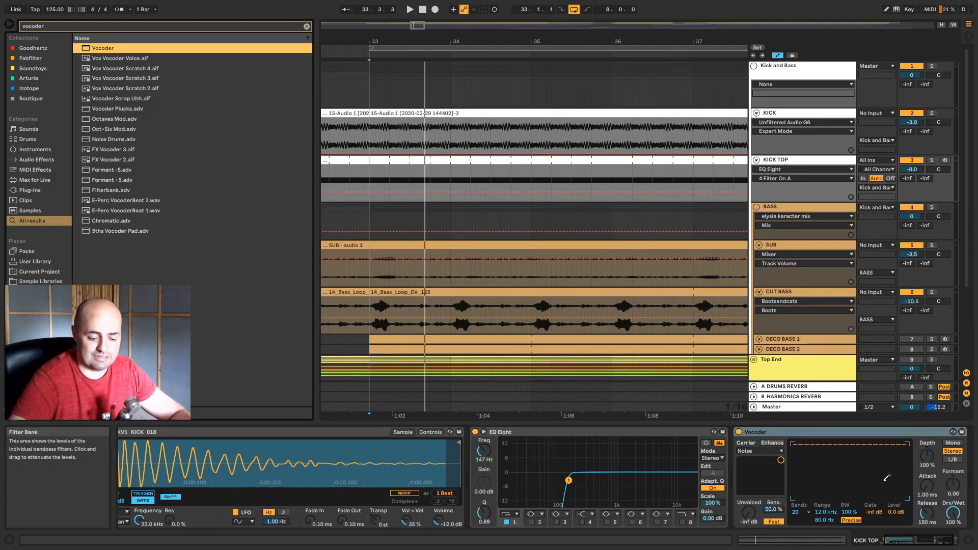
click(903, 540)
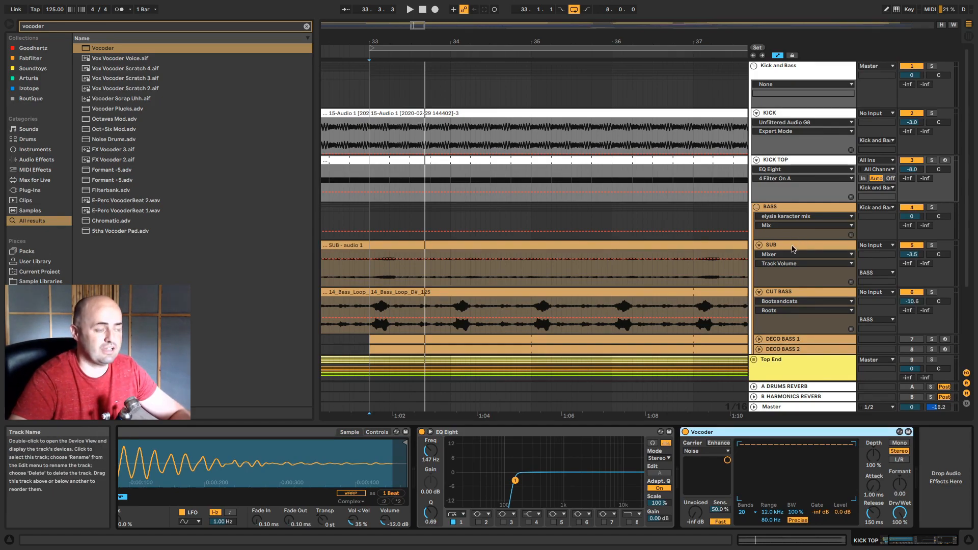
Step: Set the Vocoder's Bands to 4 and bring its Dry/Wet to 14.0 % while playing the loop
click(756, 514)
click(748, 434)
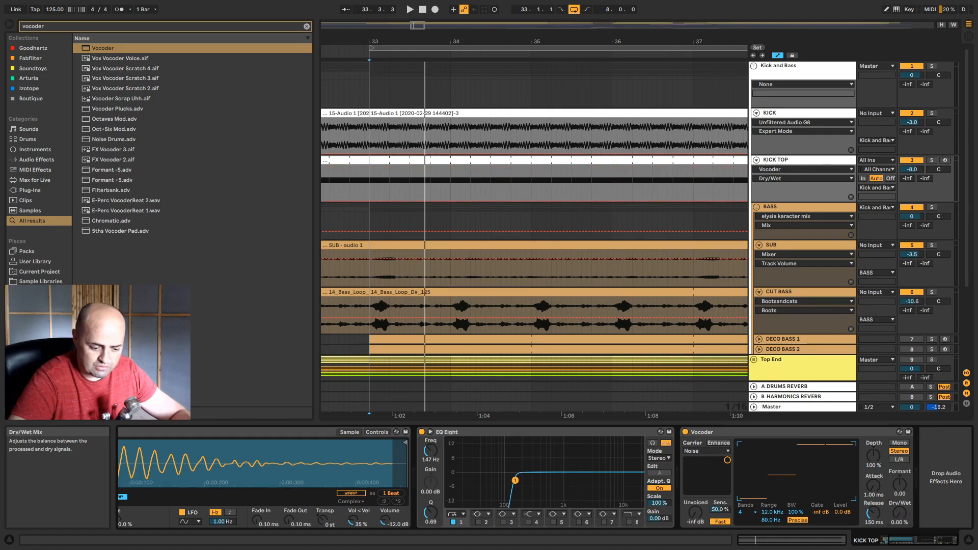
key(space)
drag(900, 514, 900, 511)
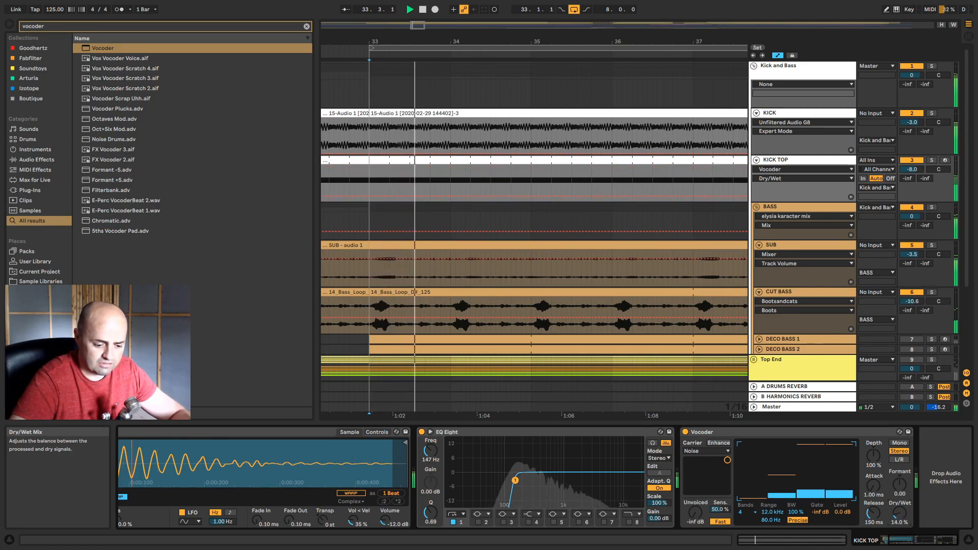
Step: Lower KICK TOP's track volume to -19.9 dB and set its kick sample's Fade In to 5.83 ms during playback
mouse_move(909, 169)
mouse_down()
mouse_move(909, 201)
mouse_move(910, 186)
mouse_up()
key(space)
drag(932, 540, 912, 540)
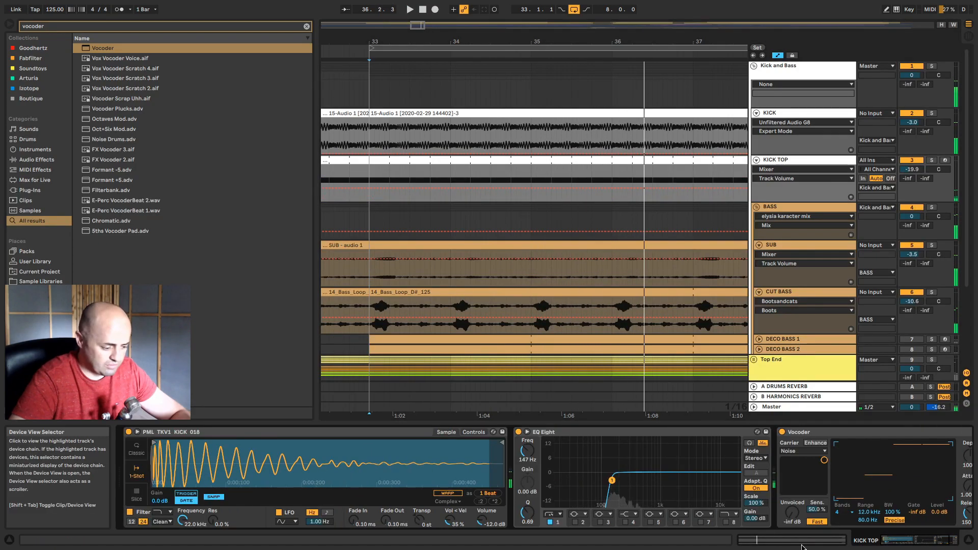
drag(355, 522, 355, 517)
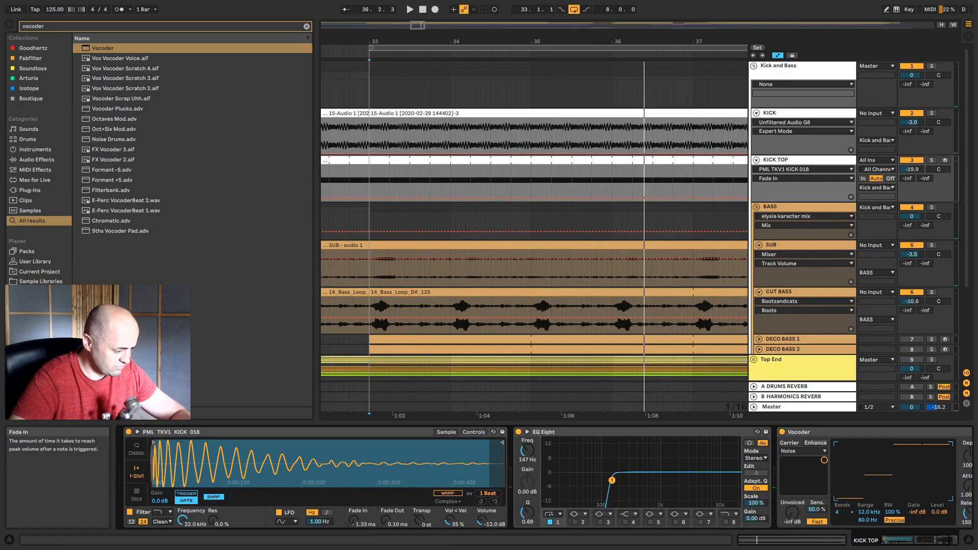
key(space)
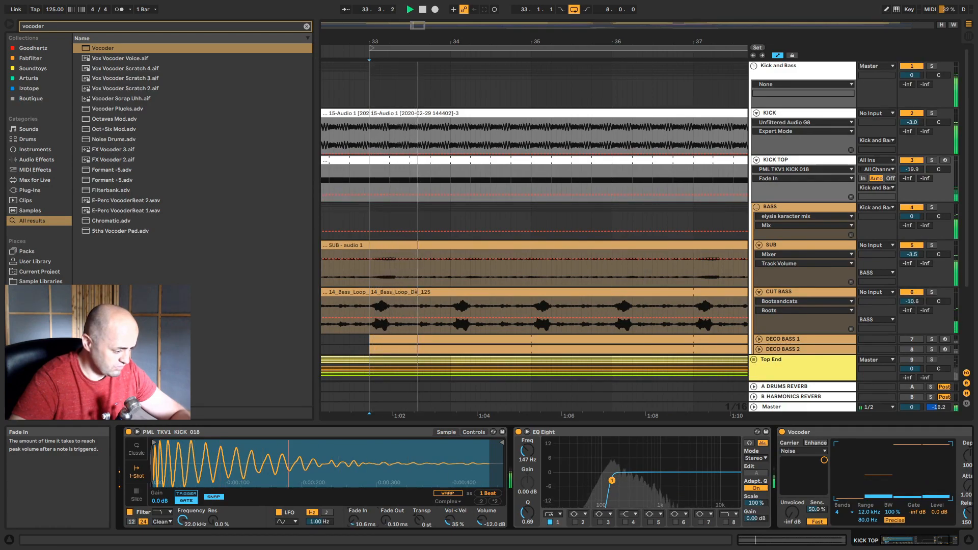
drag(354, 520, 354, 523)
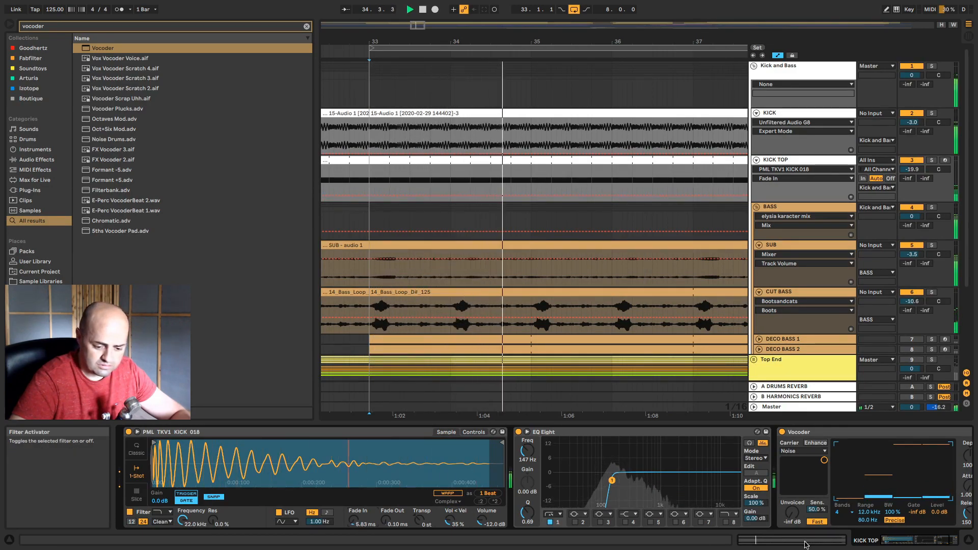
Step: Set KICK TOP's Vocoder to a Dry/Wet of 22.5 % and a Release of 329 ms
drag(932, 544, 942, 544)
drag(900, 515, 874, 505)
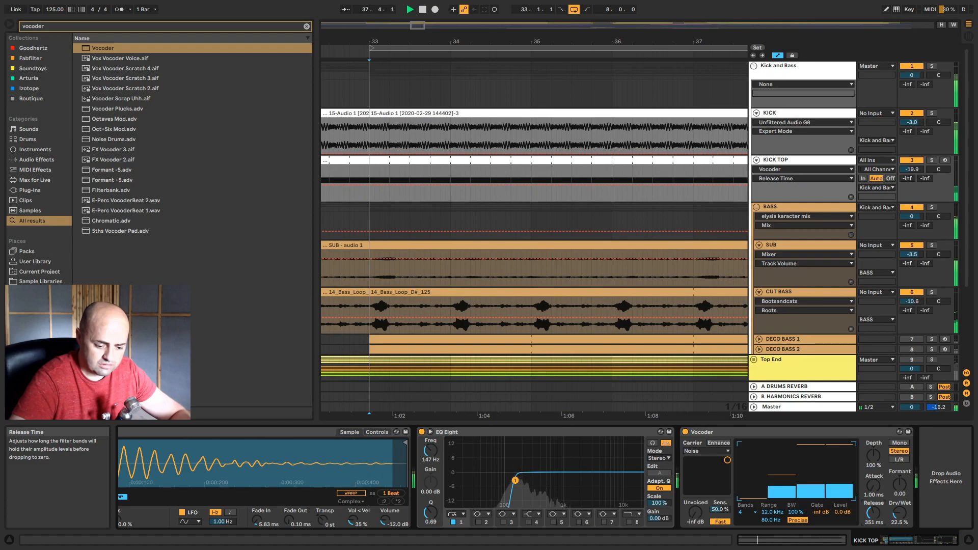
drag(874, 514, 874, 512)
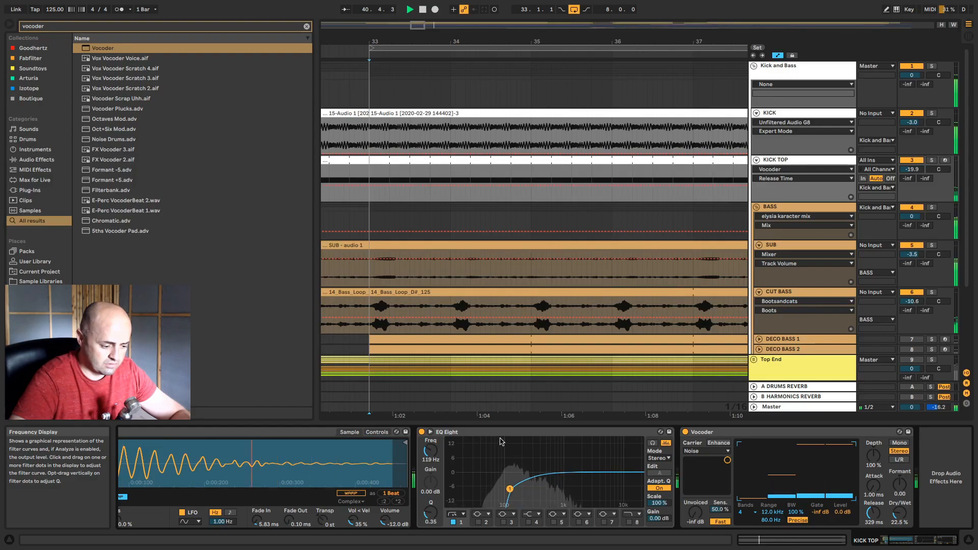
Step: Move KICK TOP's EQ Eight behind the Vocoder and set its band 1 to 116 Hz with a Q of 0.51
click(500, 432)
drag(878, 468, 878, 468)
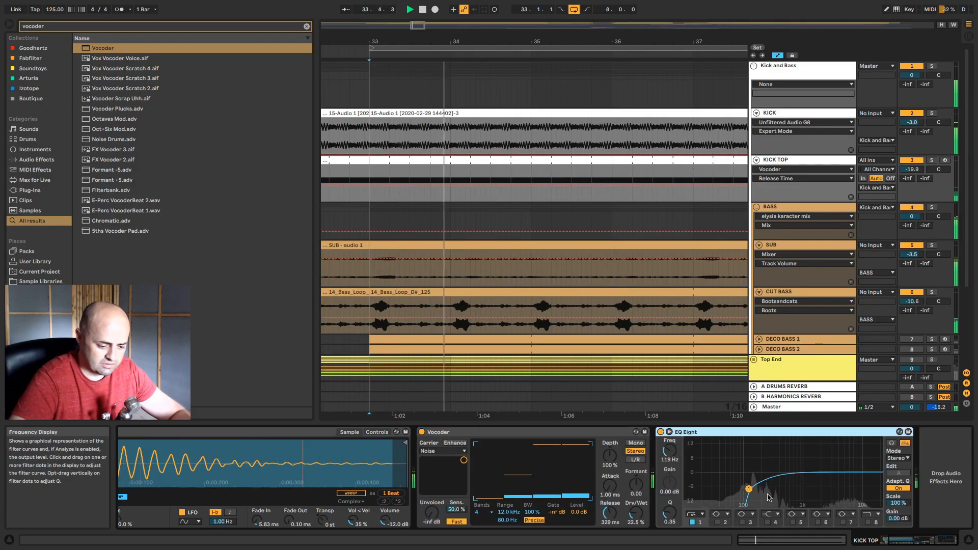
mouse_move(753, 487)
mouse_down()
mouse_move(762, 485)
mouse_move(749, 485)
mouse_up()
Step: Attenuate the highest band in the Vocoder's filter bank and set its Dry/Wet to 21.0 %
drag(636, 523, 636, 531)
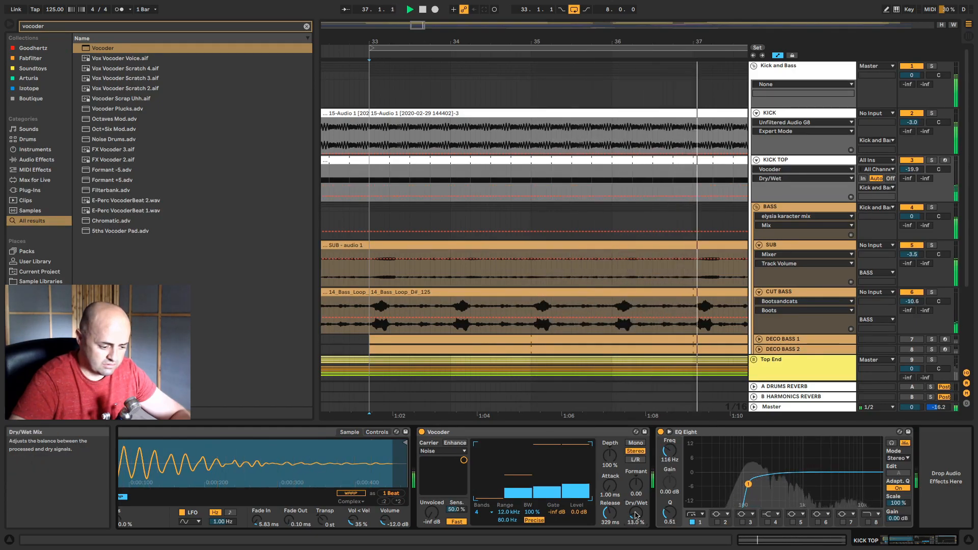
drag(581, 446, 581, 462)
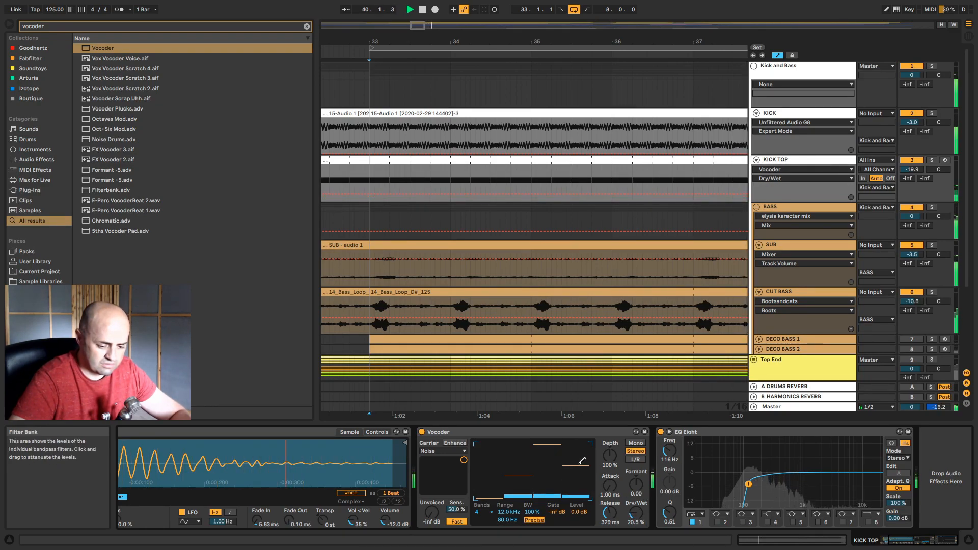
drag(636, 513, 636, 526)
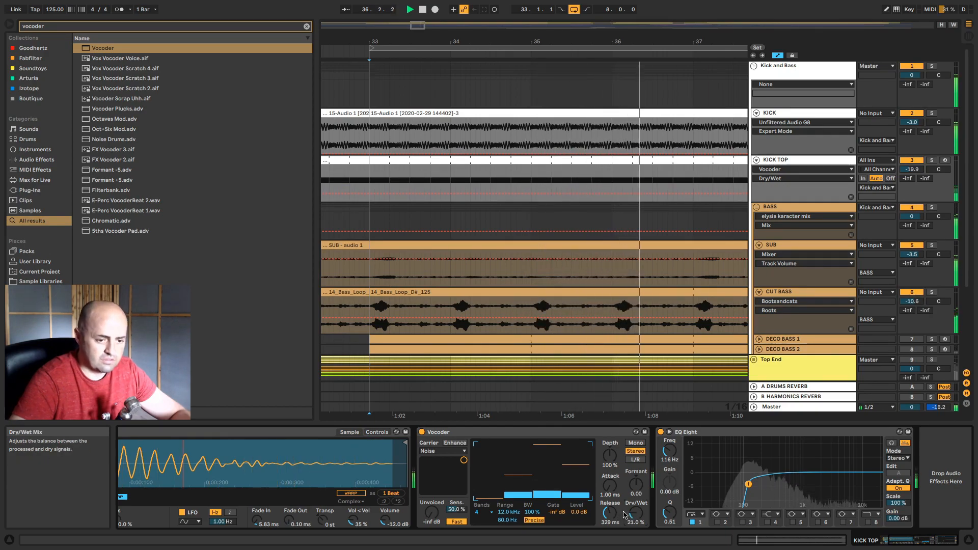
Step: Set KICK TOP's track volume to -16.9 dB, stop playback, and fold the Kick and Bass group
drag(912, 169, 912, 166)
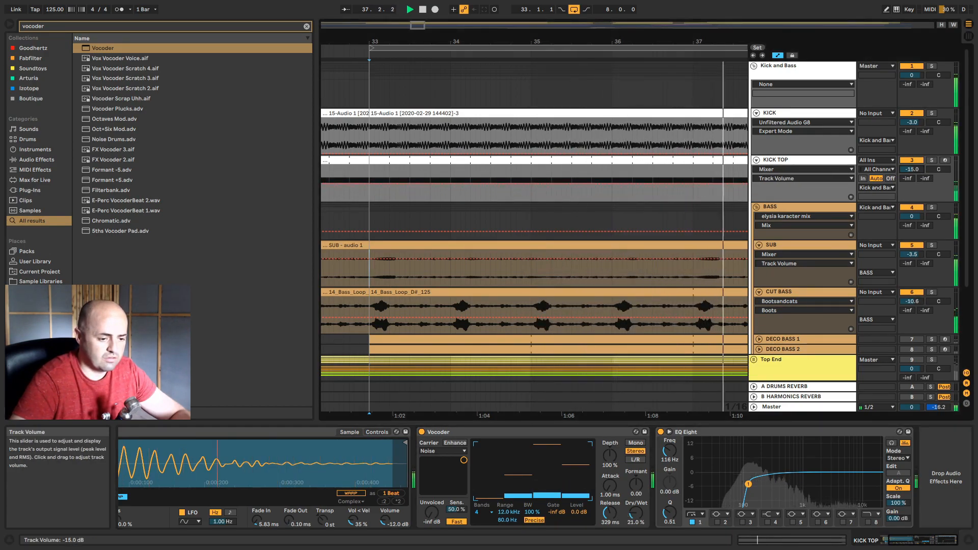
key(space)
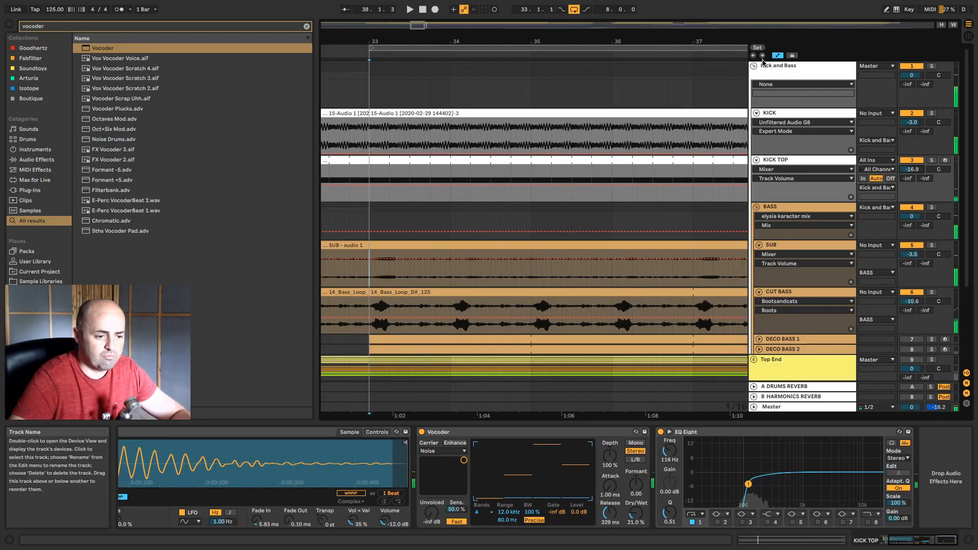
click(754, 66)
Step: Unfold the Kick and Bass group to review its tracks, fold it back, and clear the browser search
click(769, 88)
click(657, 184)
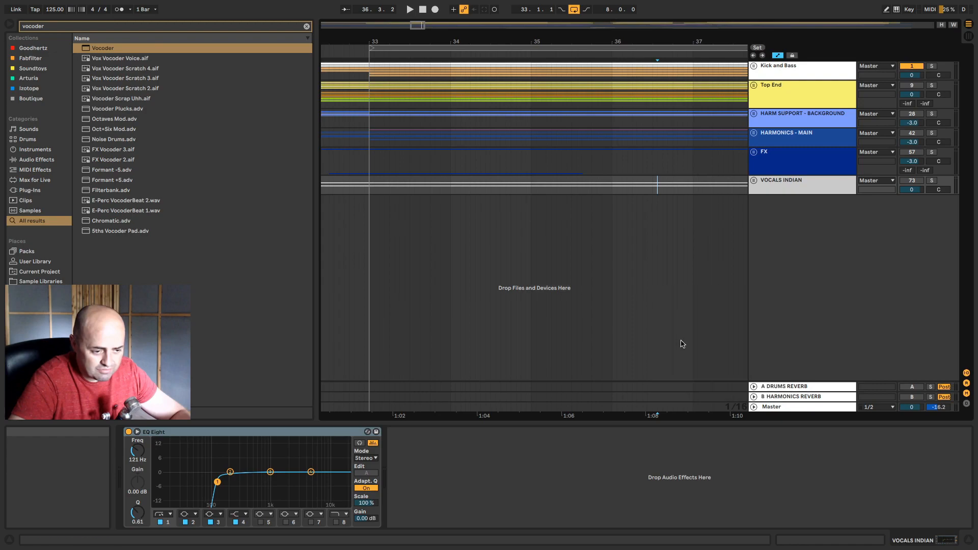
click(774, 68)
click(754, 66)
drag(684, 41, 684, 16)
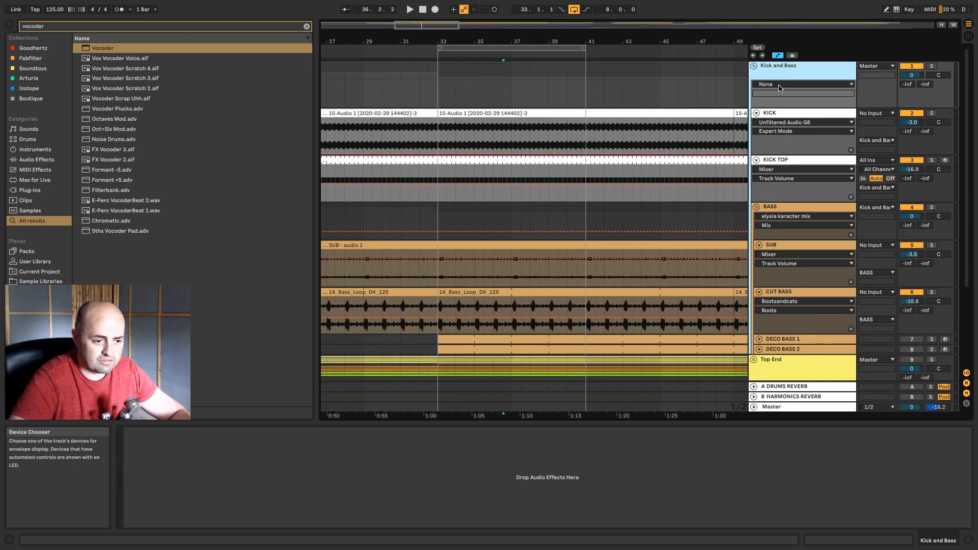
click(755, 67)
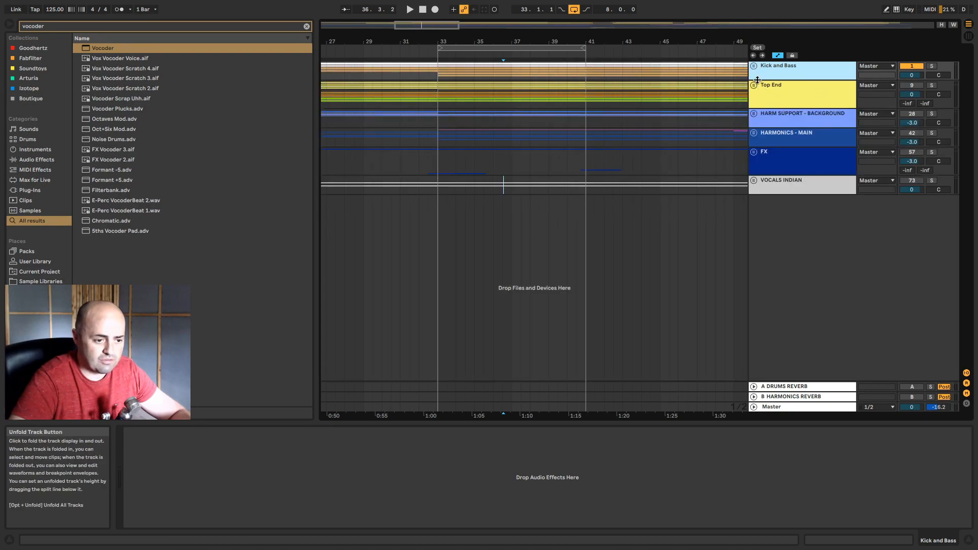
click(307, 27)
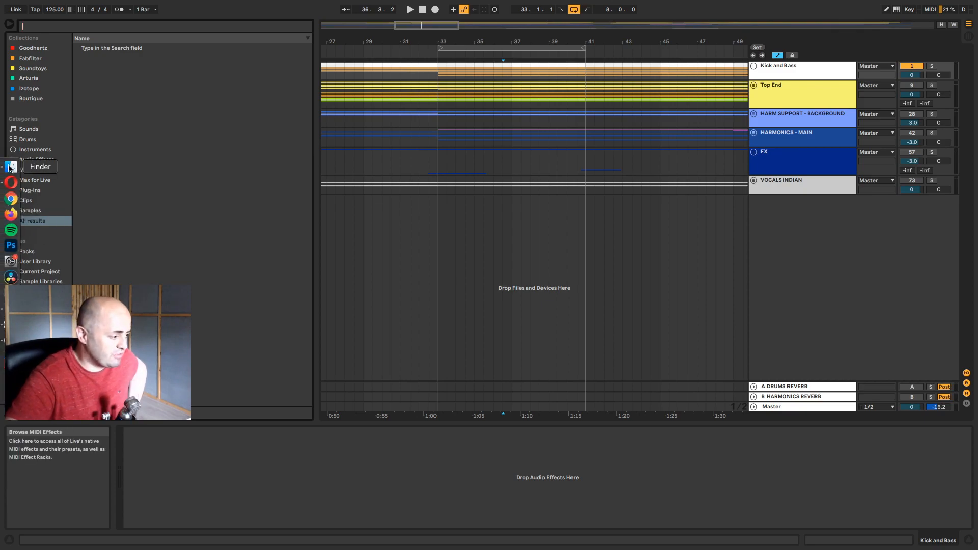
Step: Switch to Opera and look through the compressors in the Dynamics section of the Plugin Alliance products page, including Lindell Audio's 7X-500
click(10, 183)
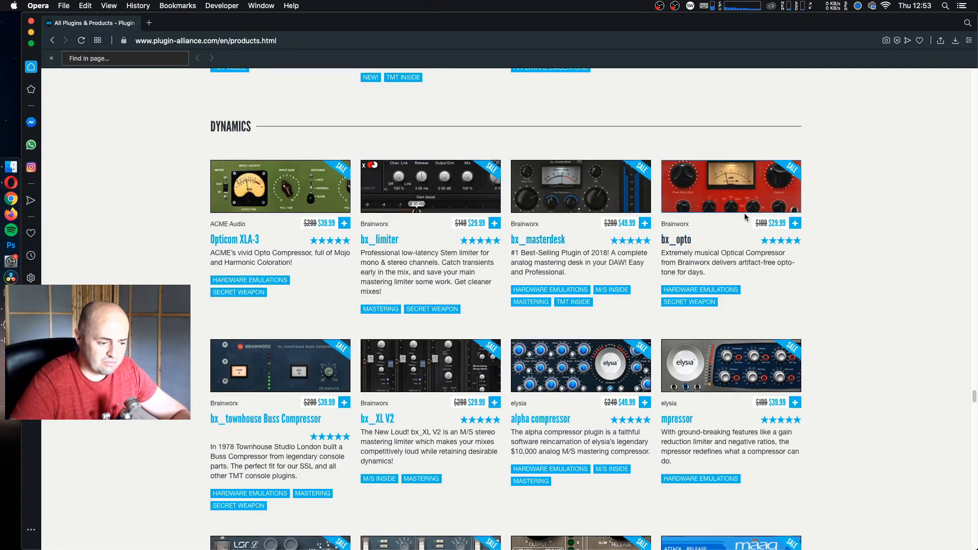
scroll(745, 217, down, 3)
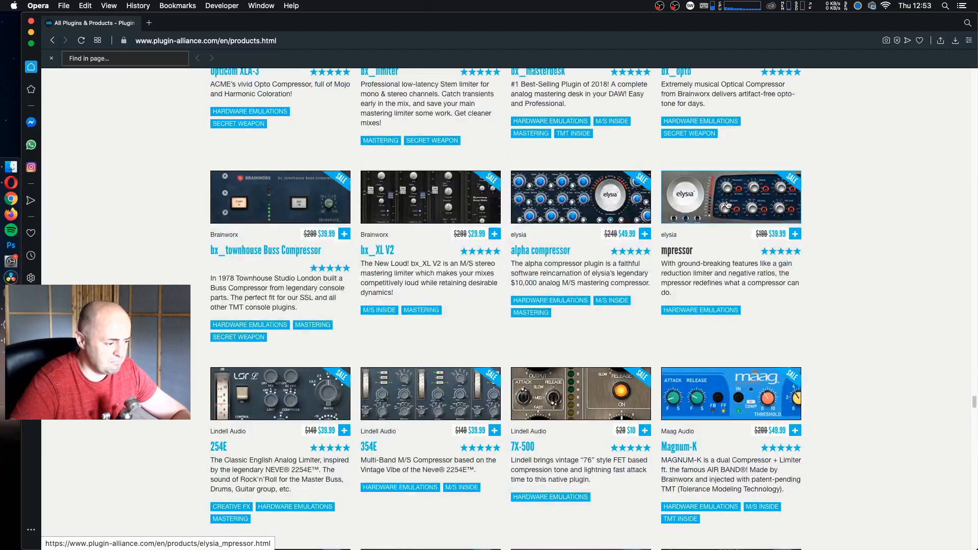
scroll(739, 222, down, 2)
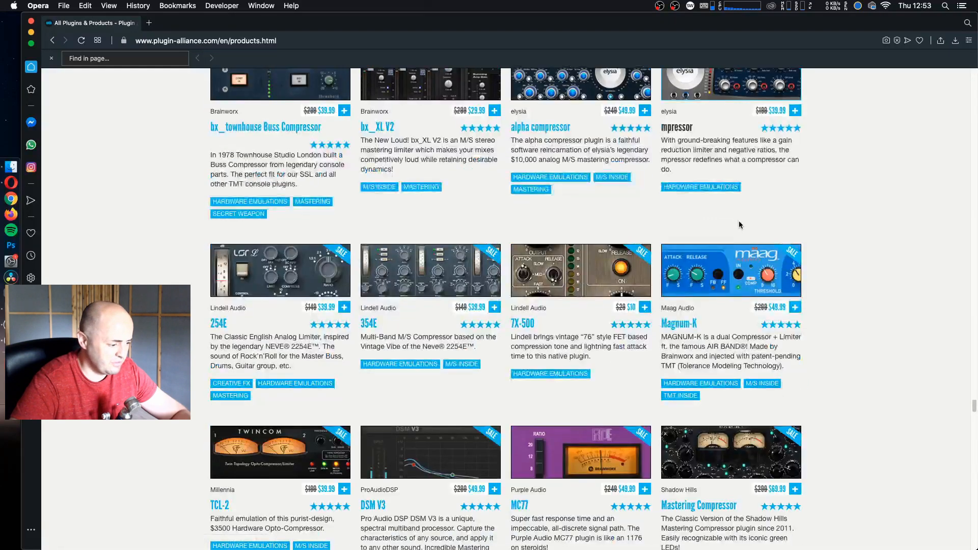
scroll(740, 224, down, 1)
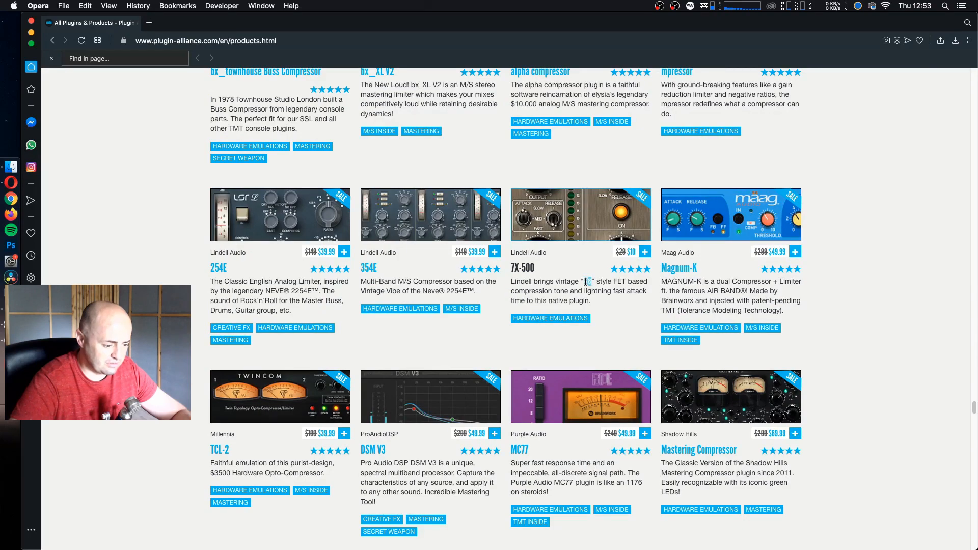
scroll(586, 286, down, 2)
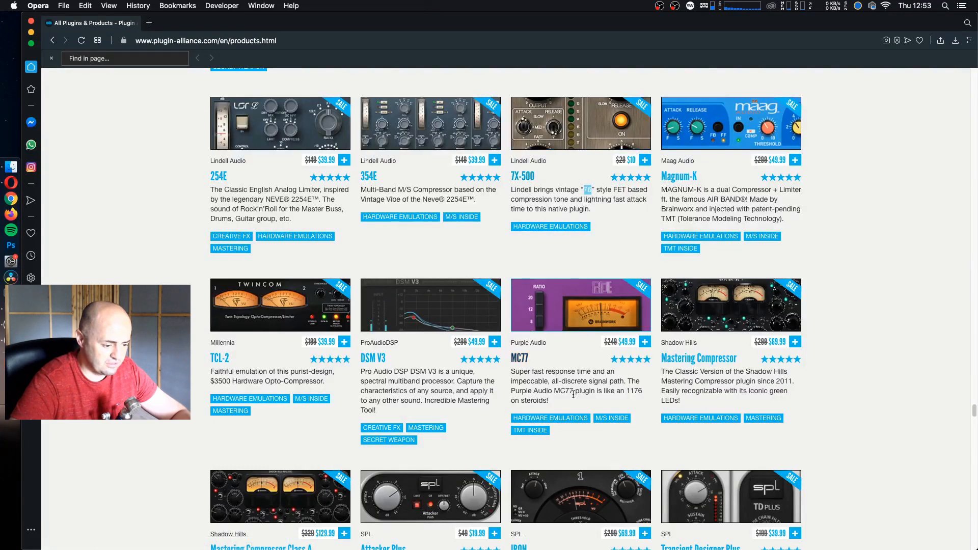
scroll(571, 406, down, 2)
scroll(566, 277, up, 4)
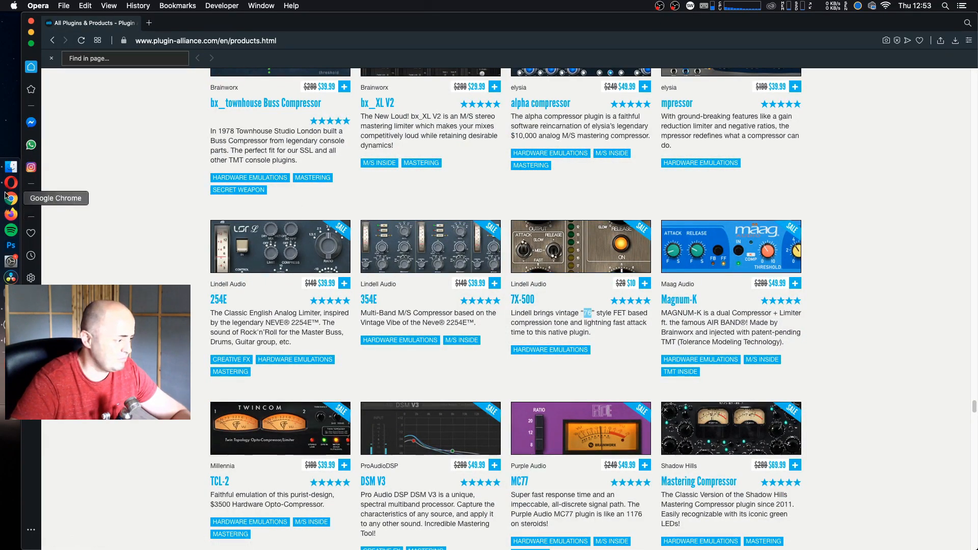
Step: Return to Ableton Live, search the plug-ins for "7x", and load the 7X-500 VST on the Kick and Bass group
click(5, 314)
click(103, 28)
text(7x)
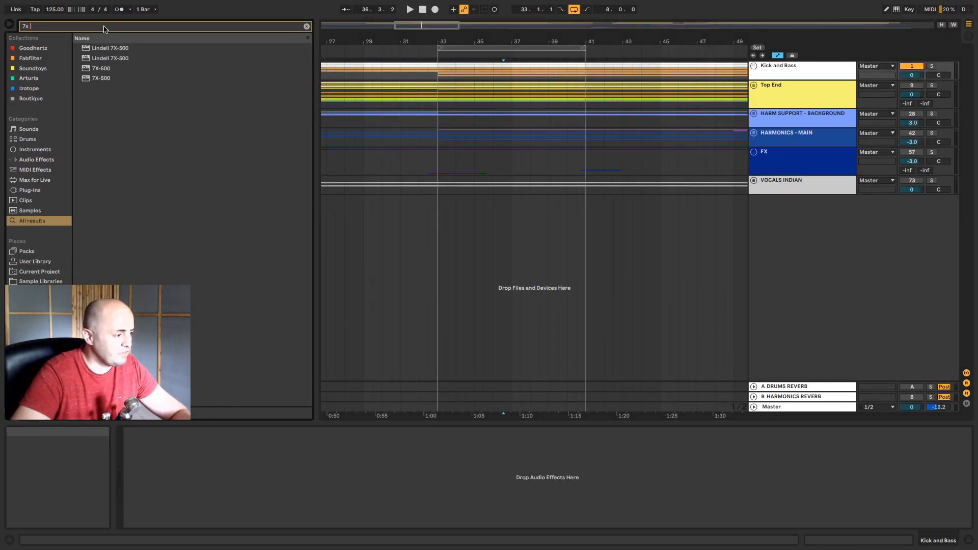
click(30, 190)
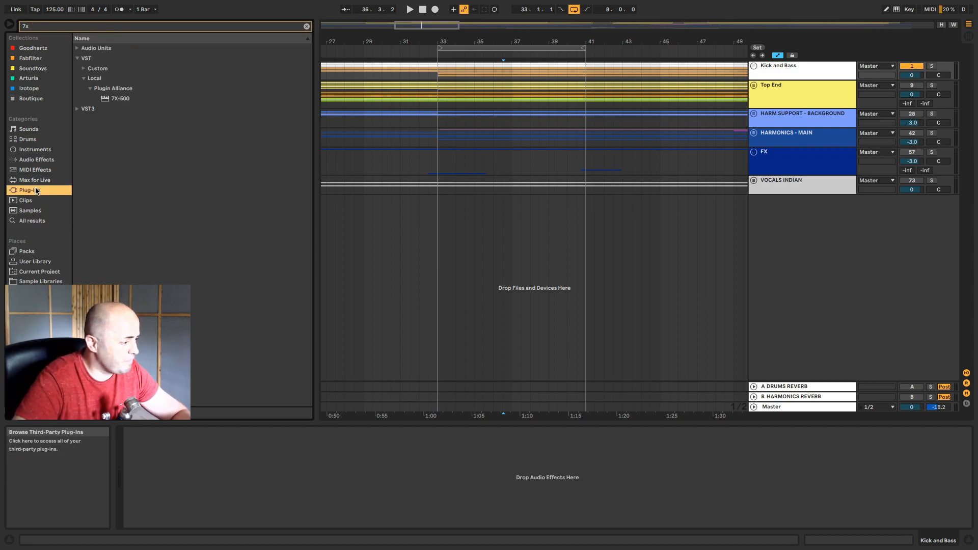
drag(109, 100, 334, 100)
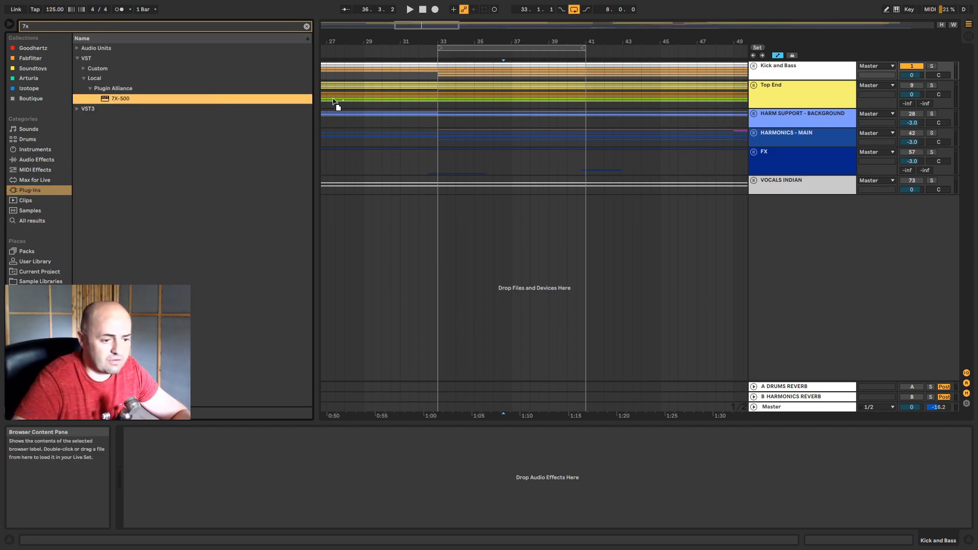
drag(783, 73, 784, 73)
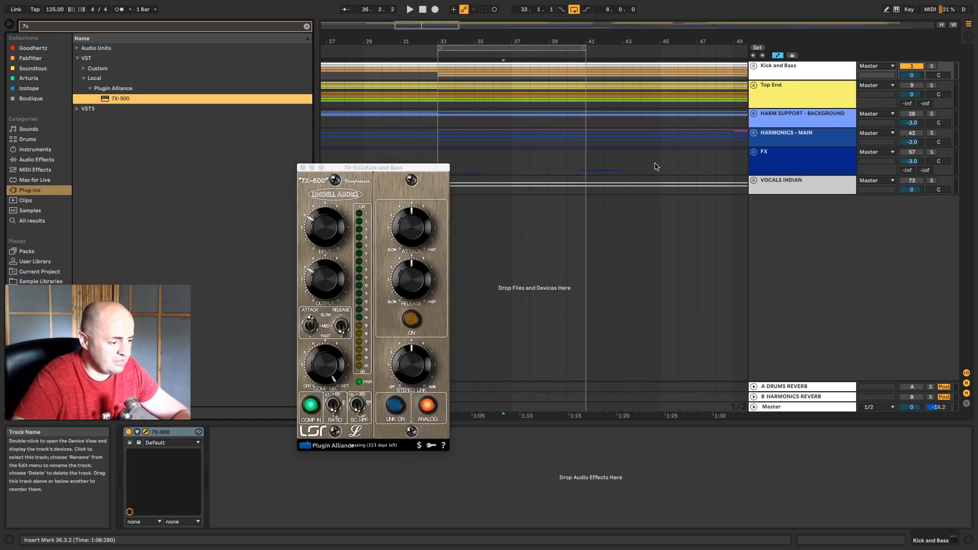
drag(379, 167, 489, 119)
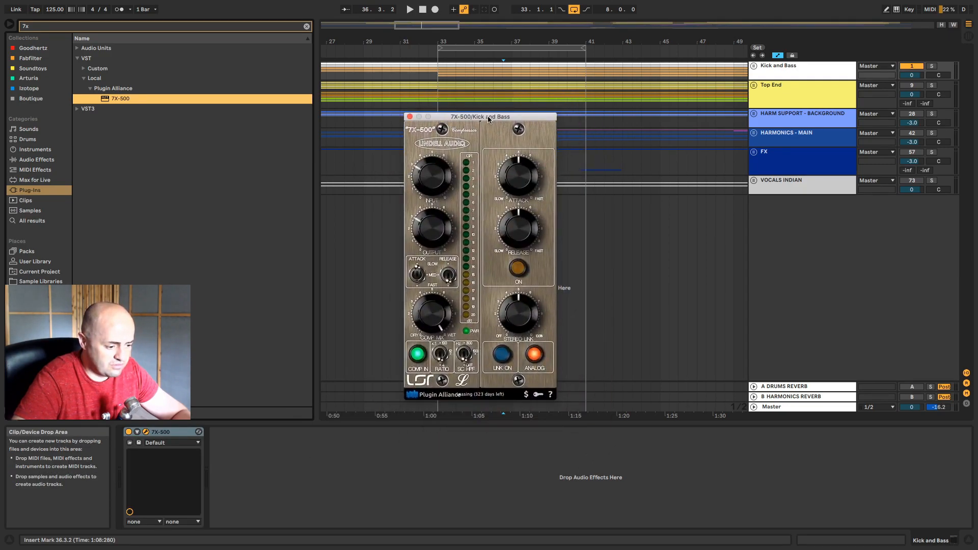
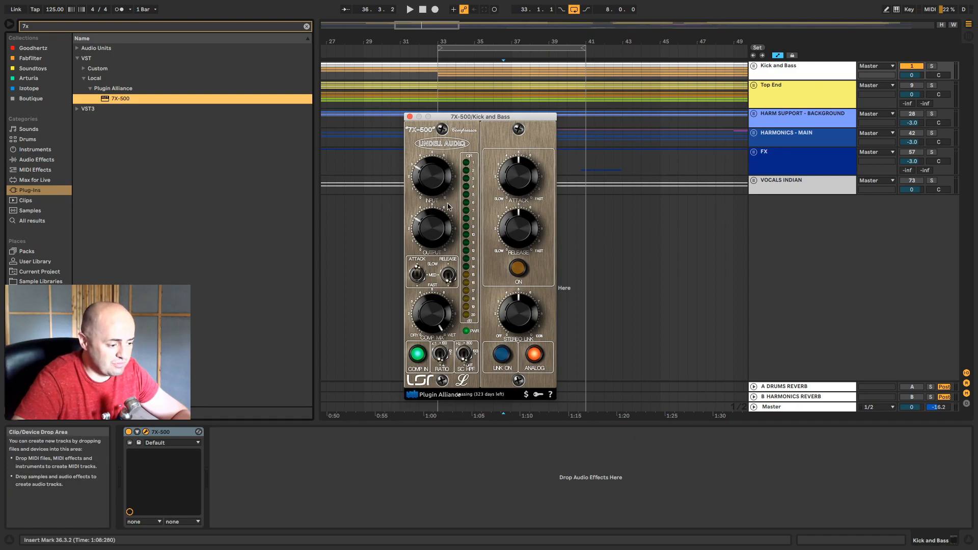
Step: Play the loop from bar 33 and raise the 7X-500's input to past the halfway mark
key(space)
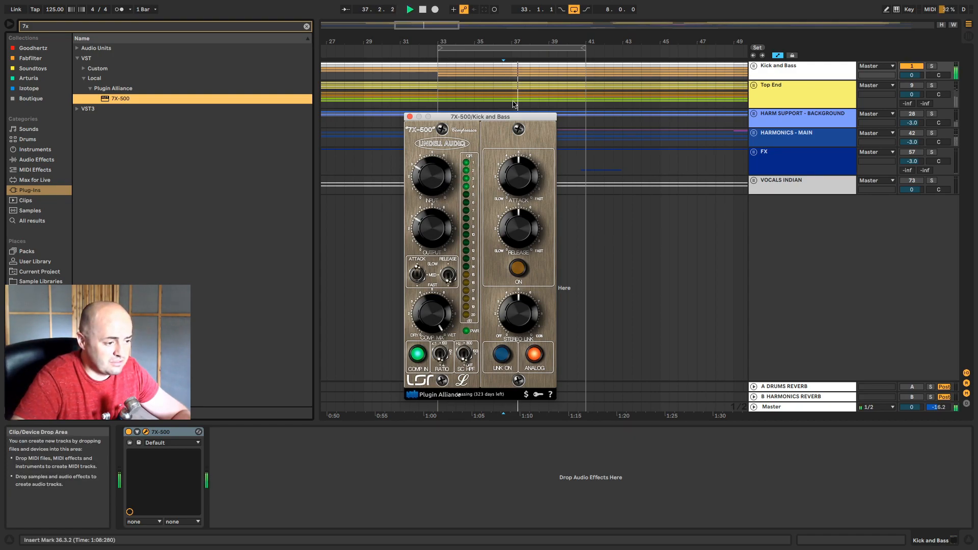
click(439, 78)
key(space)
key(space)
drag(437, 186, 435, 144)
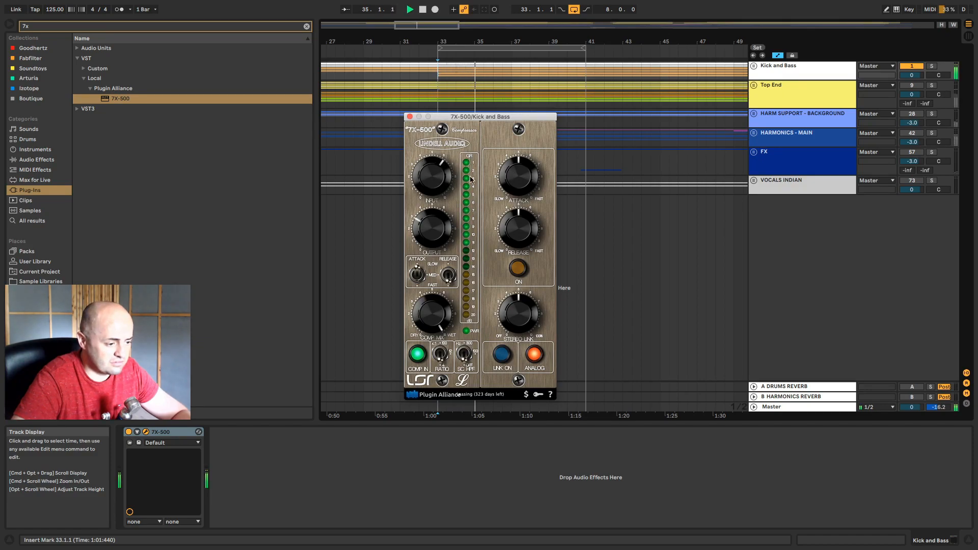
Step: Switch on the 7X-500's variable timing section and give it a near-slowest attack and a fast release
drag(525, 207, 525, 184)
click(519, 268)
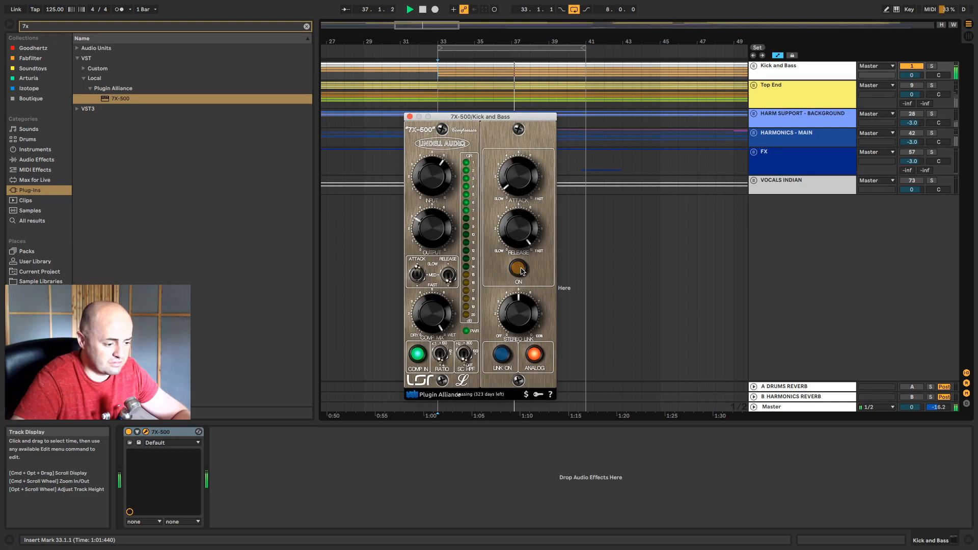
click(525, 270)
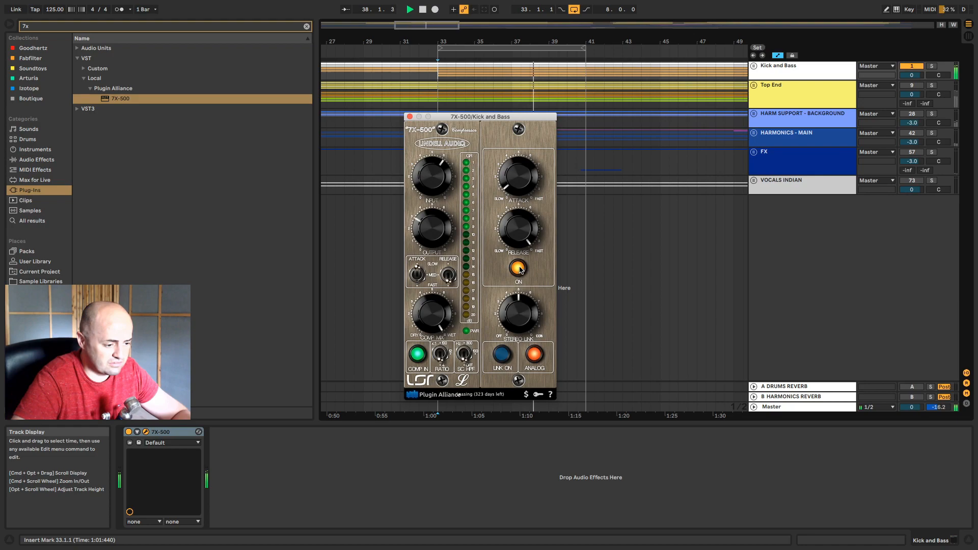
drag(514, 182, 516, 190)
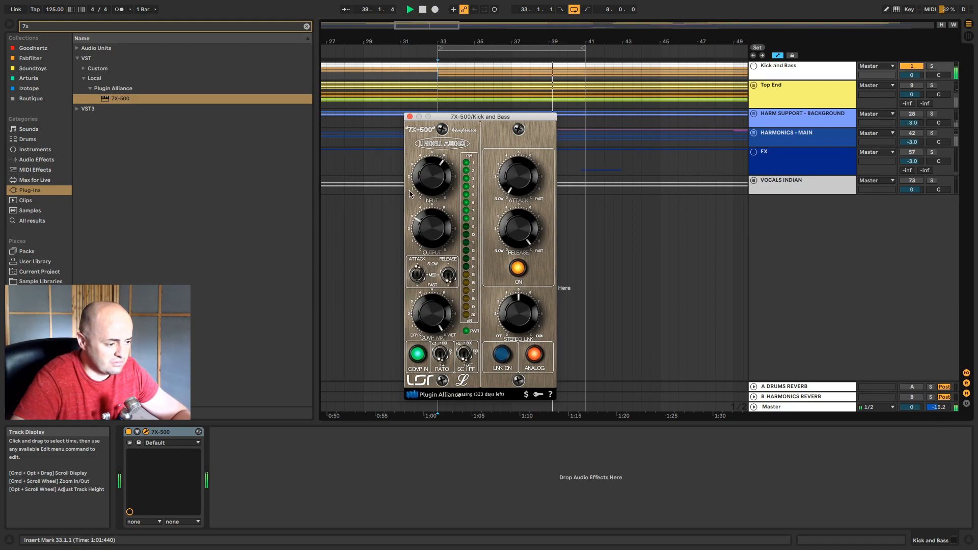
Step: Push the 7X-500's input close to maximum, lower its output slightly, and stop playback
drag(433, 178, 431, 147)
drag(435, 234, 436, 239)
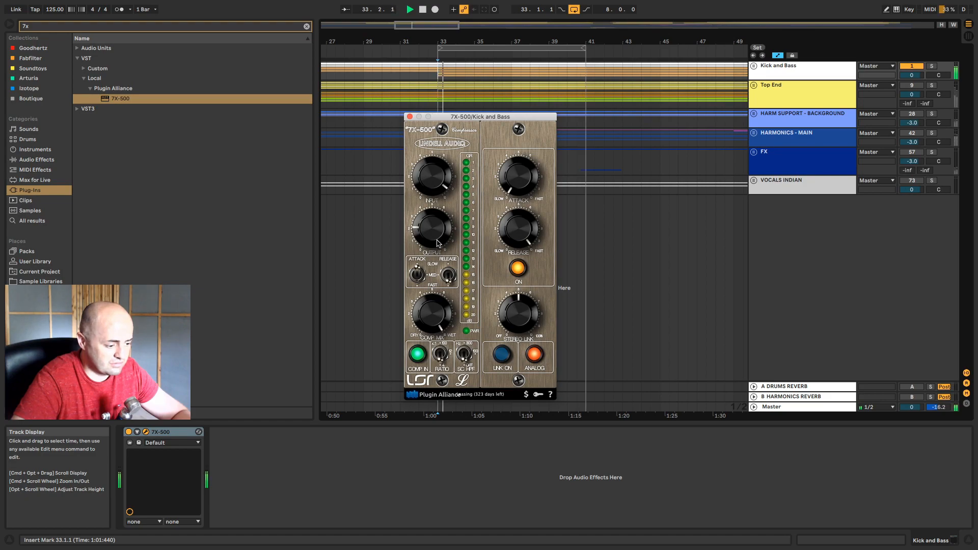
key(space)
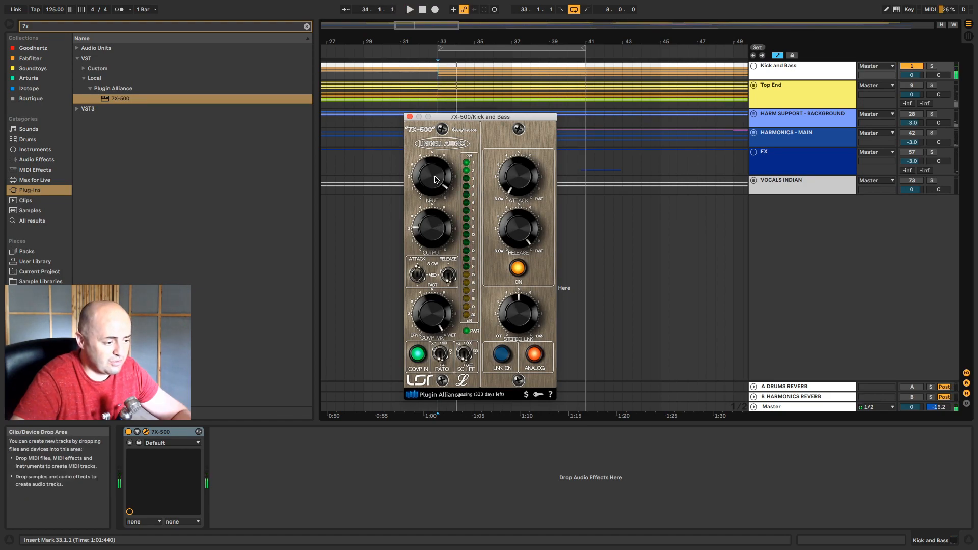
Step: During playback, refine the 7X-500 with input just below halfway, a slightly slower release, and attack speeded up to nearly midway
key(space)
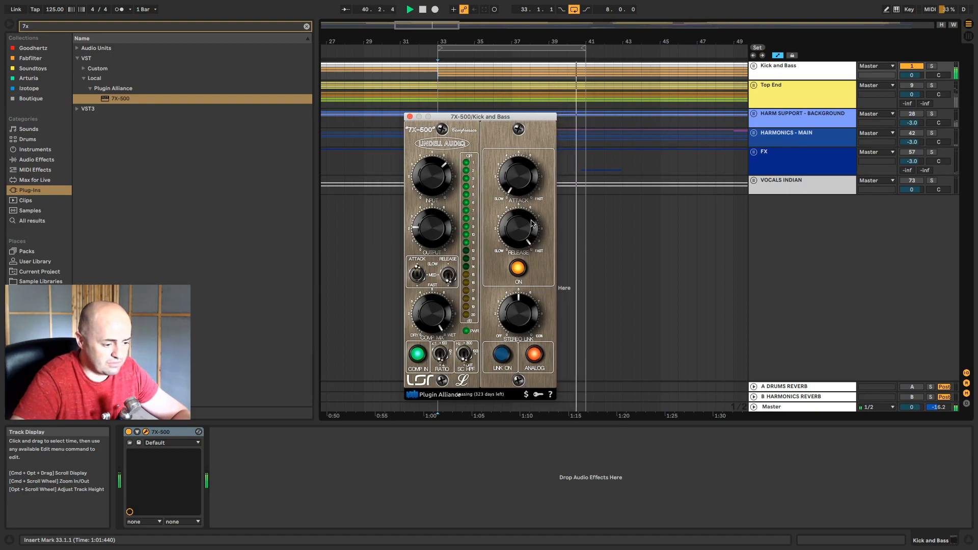
mouse_move(521, 236)
mouse_down()
mouse_move(523, 259)
mouse_move(522, 246)
mouse_up()
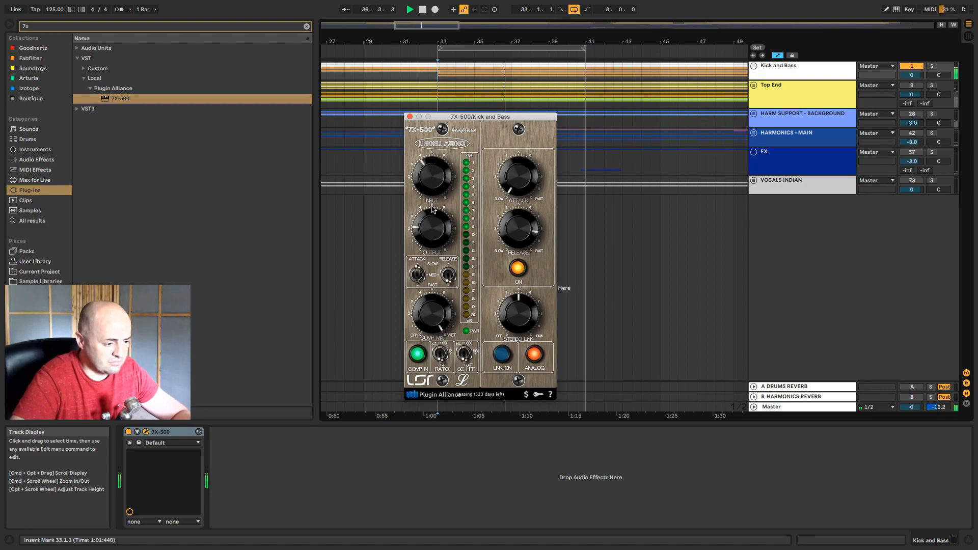
drag(433, 205, 434, 201)
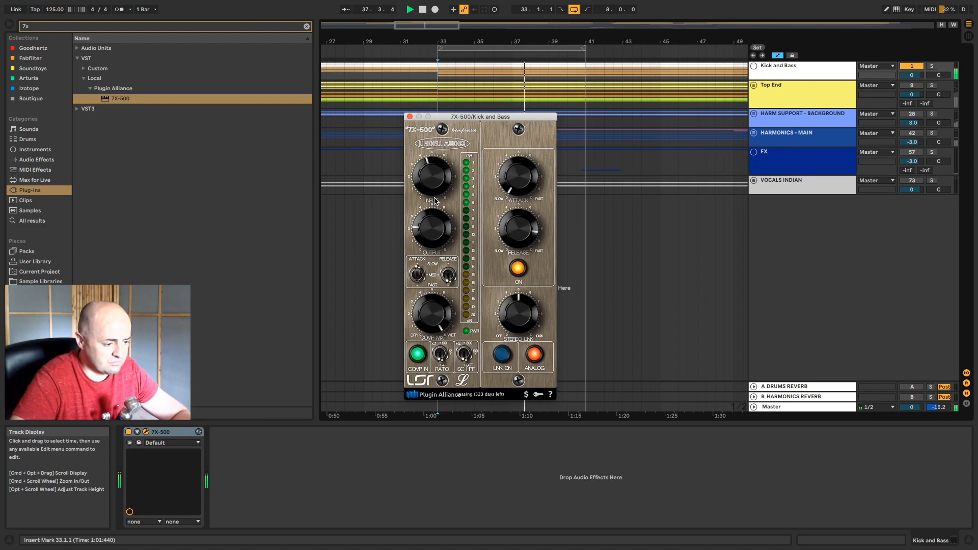
drag(509, 178, 503, 111)
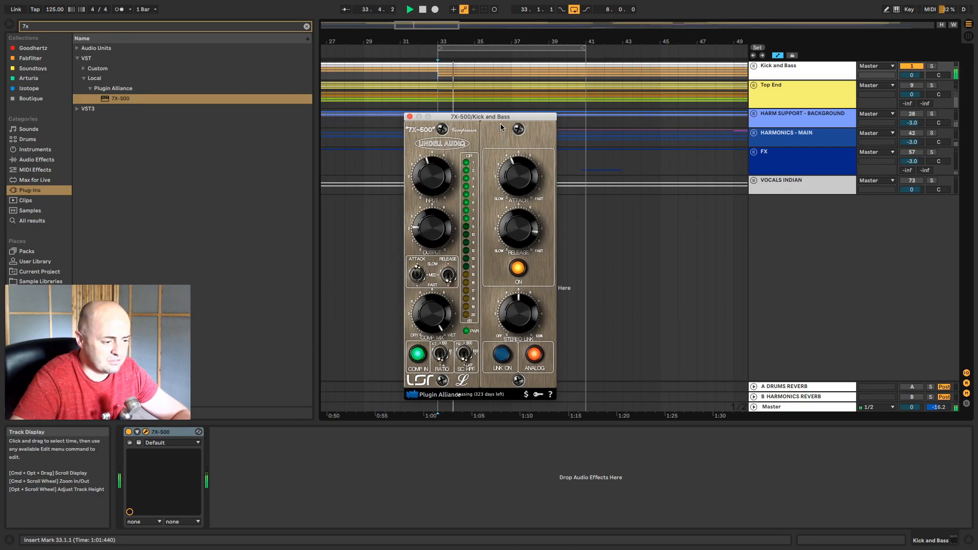
key(space)
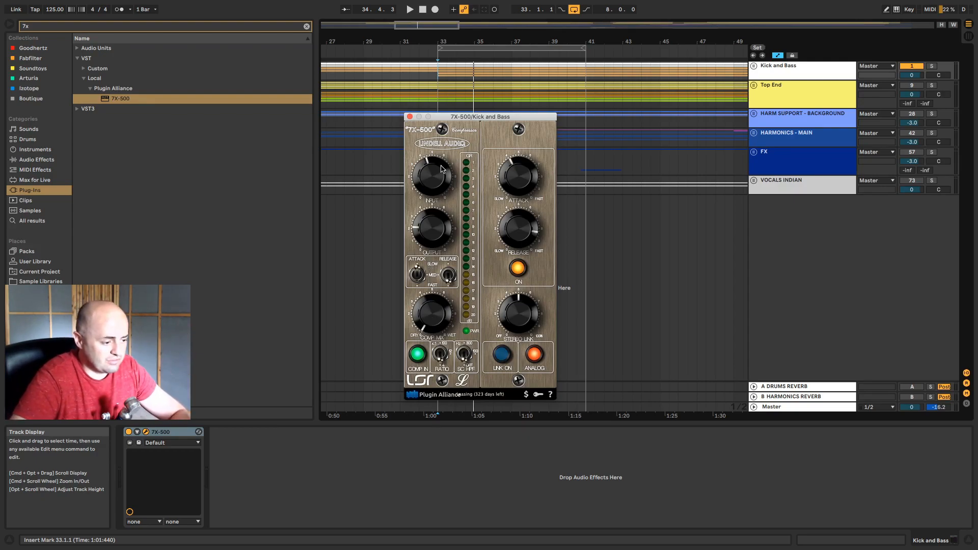
Step: Move the 7X-500 window higher and try different Comp Mix blends while the loop plays
drag(487, 119, 510, 84)
key(space)
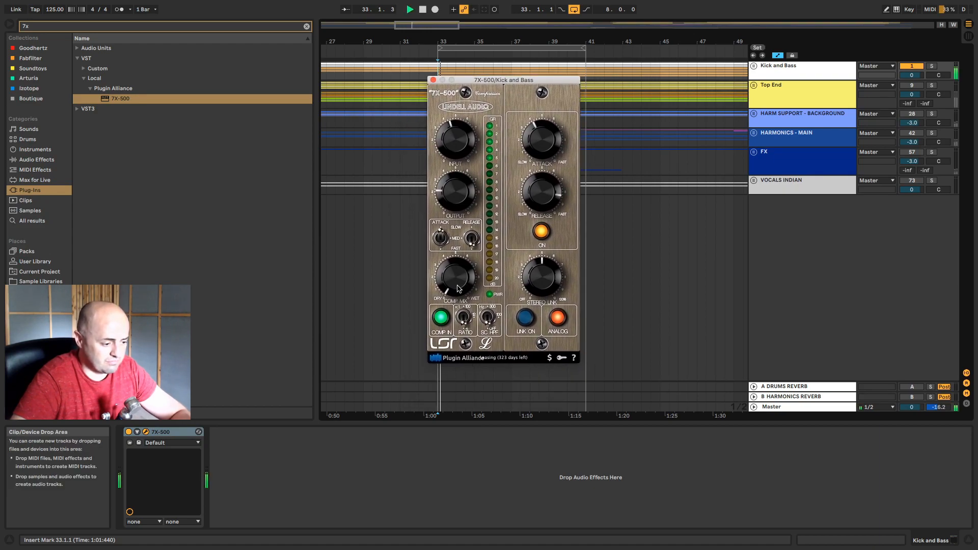
drag(459, 280, 444, 207)
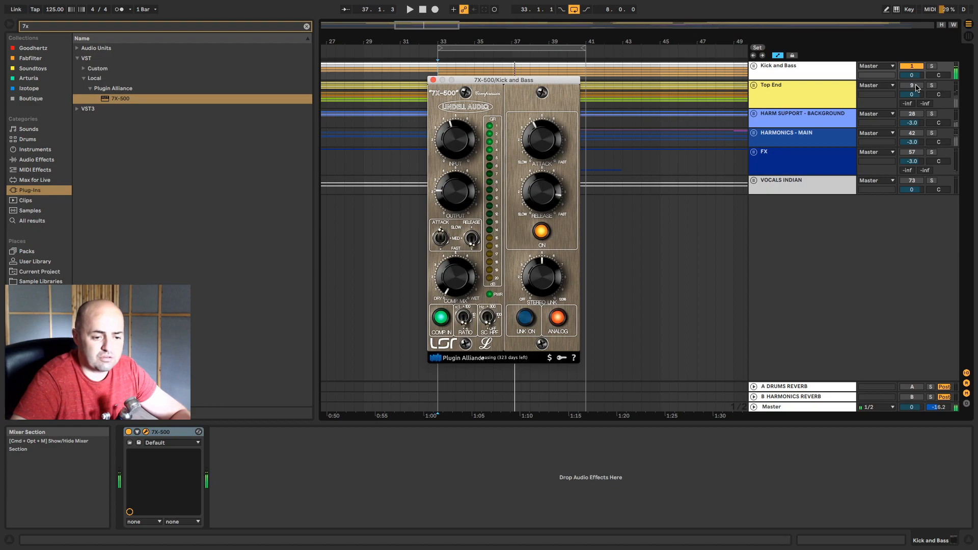
Step: Activate the Top End group, restart the loop, and set the group's volume to -4.4 dB
click(913, 86)
key(space)
key(space)
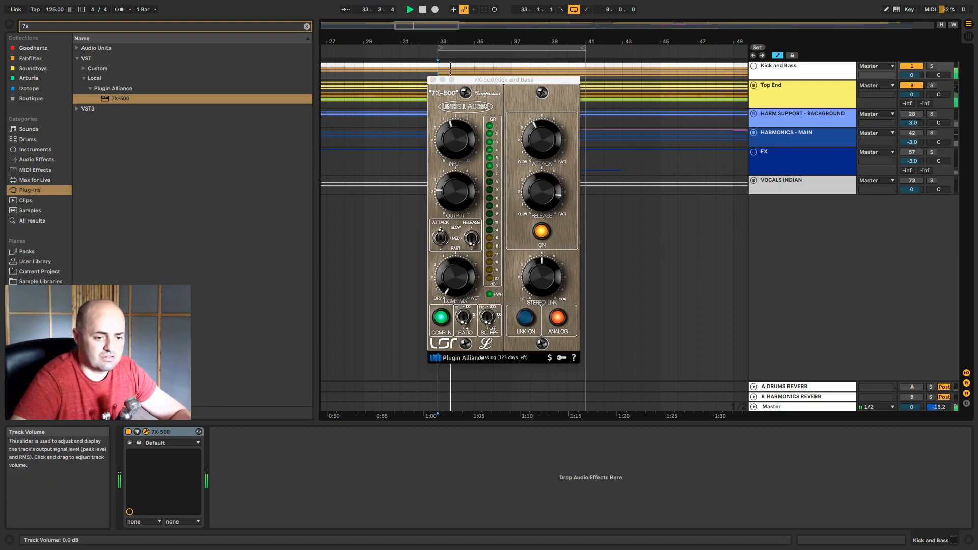
click(498, 276)
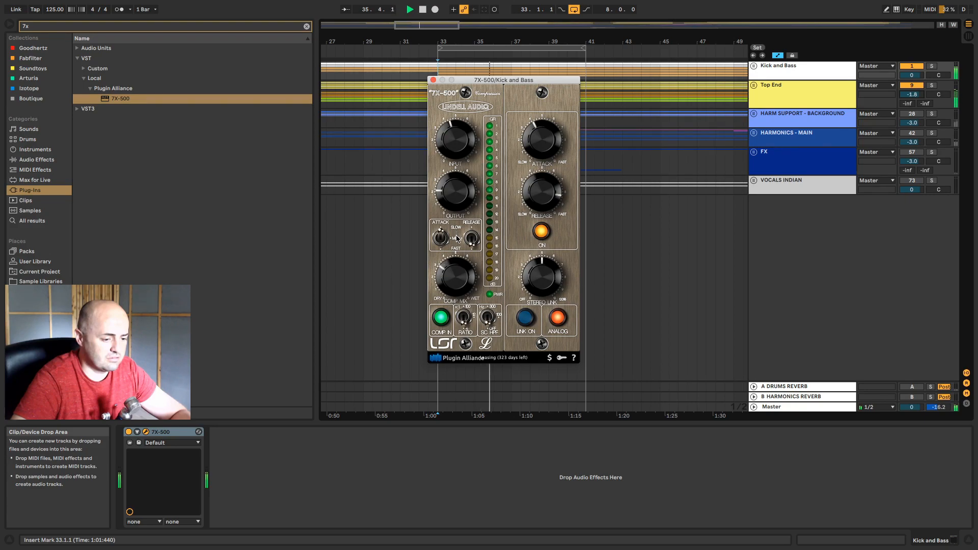
drag(912, 95, 912, 103)
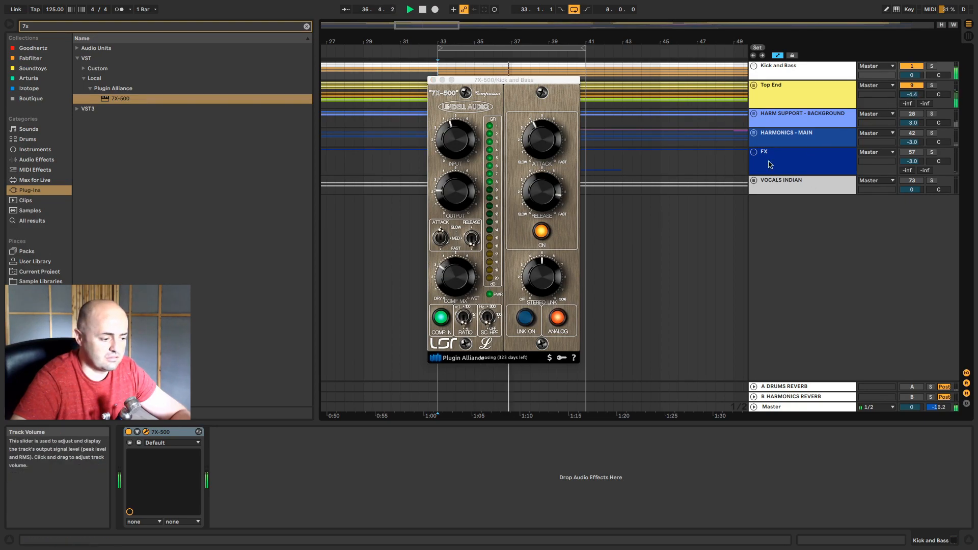
Step: Blend the 7X-500's Comp Mix to somewhat drier than halfway while listening with Top End
click(468, 355)
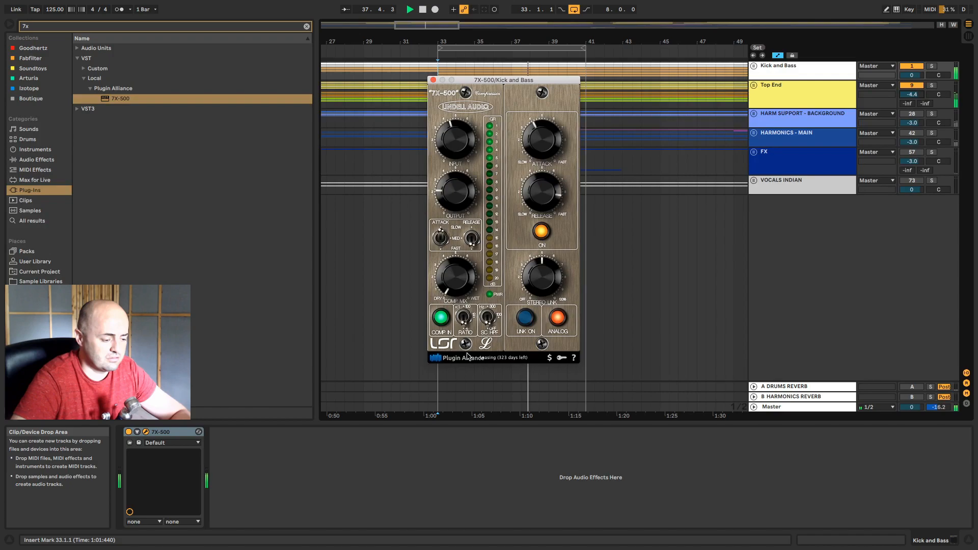
drag(464, 285, 462, 271)
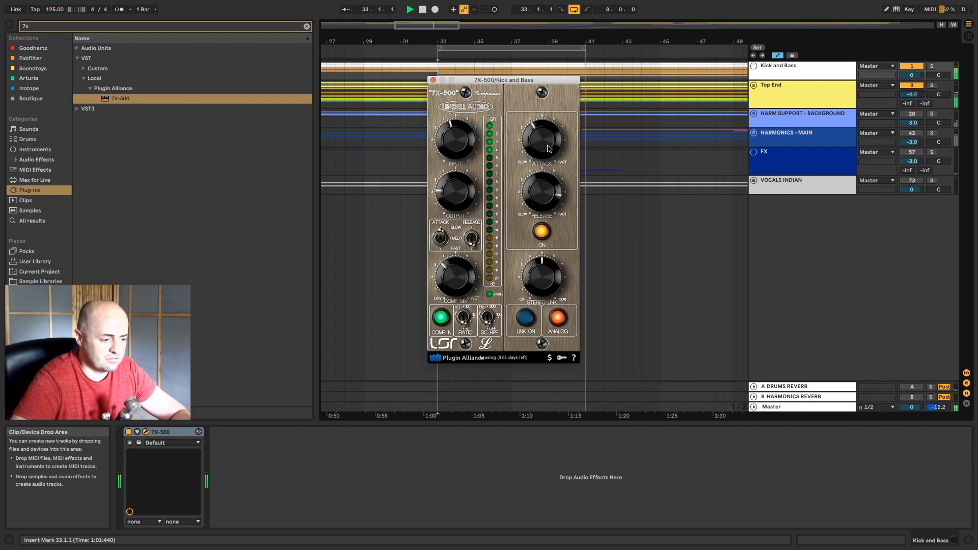
drag(460, 268, 459, 282)
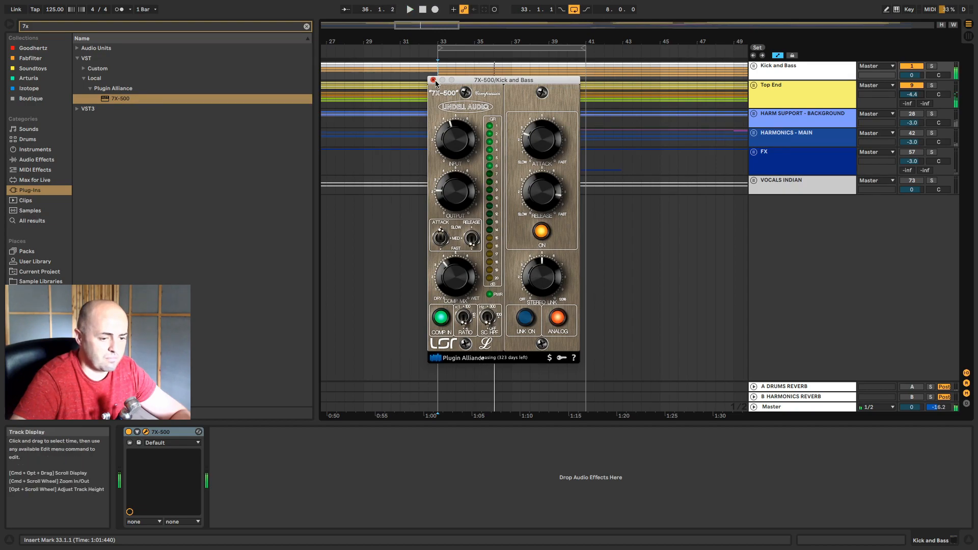
Step: Close the 7X-500 window, select the Kick and Bass group, and clear the browser search
click(434, 80)
click(778, 70)
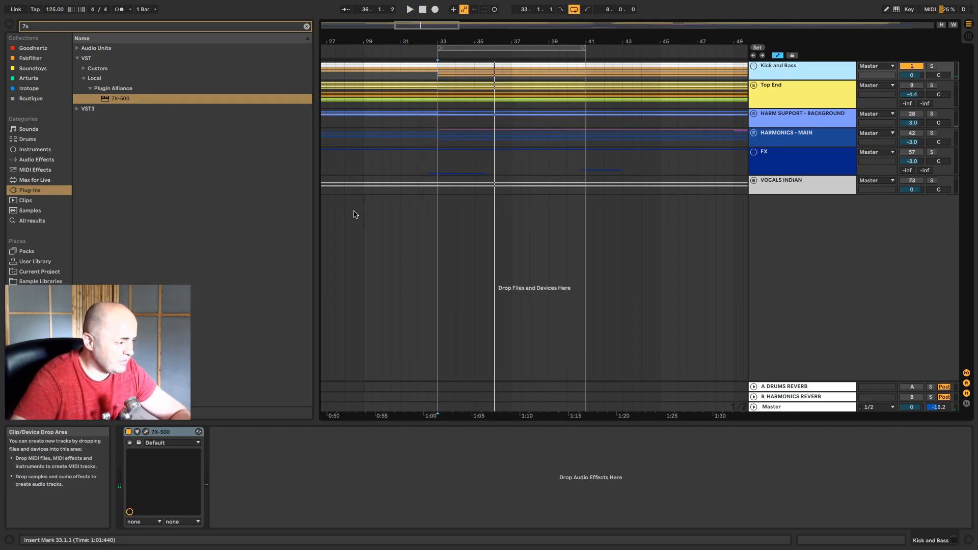
click(307, 26)
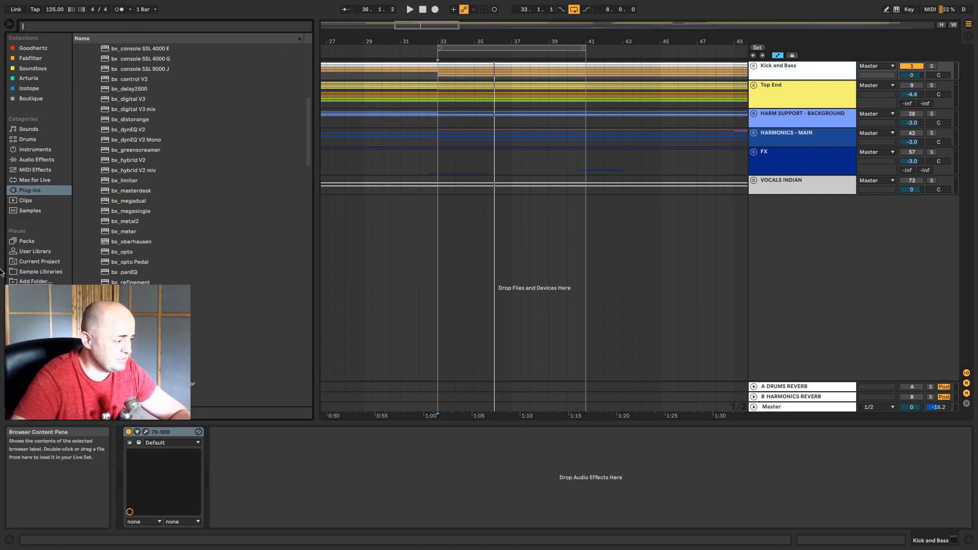
Step: Switch to Opera and search the Plugin Alliance products page for "saturation", then for "spl"
mouse_move(5, 261)
click(6, 190)
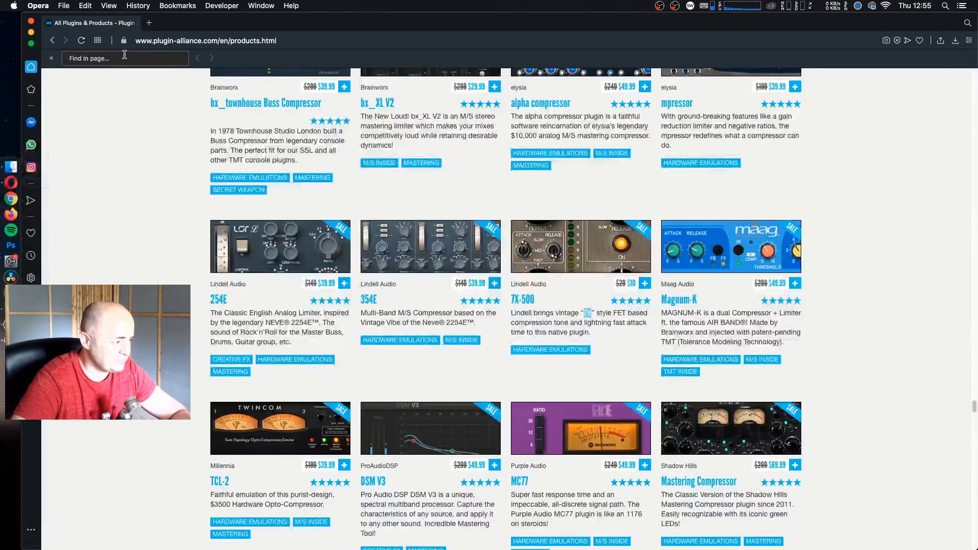
text(satu)
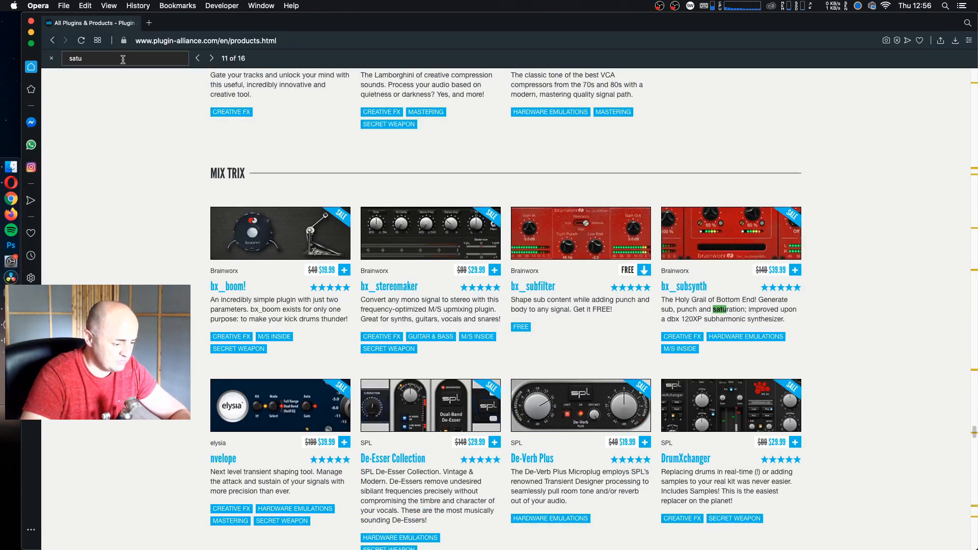
text(ration)
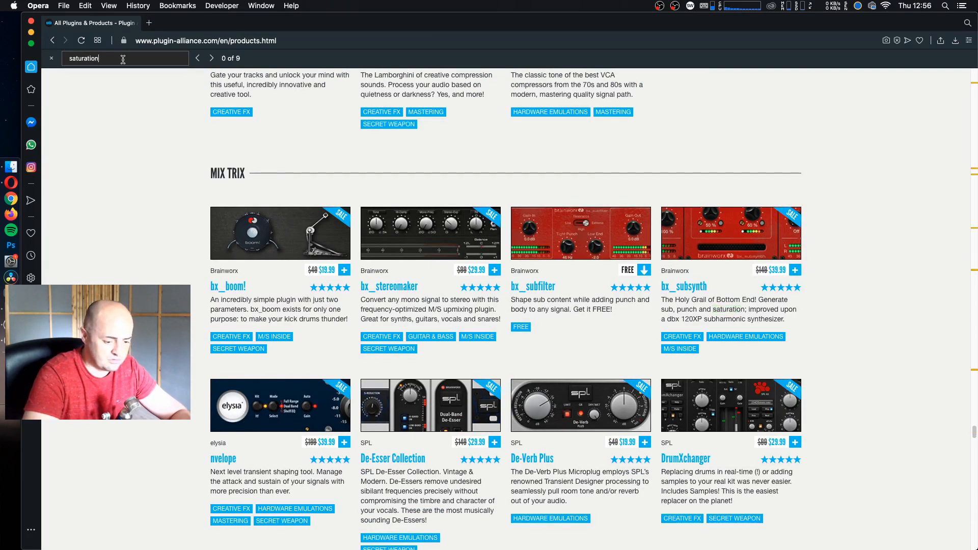
scroll(494, 194, down, 5)
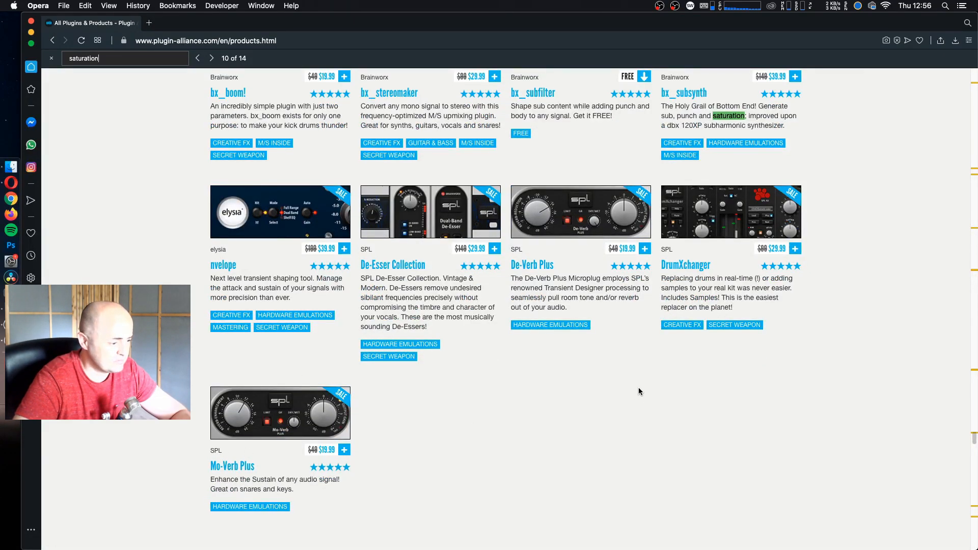
key(super+a)
text(spl)
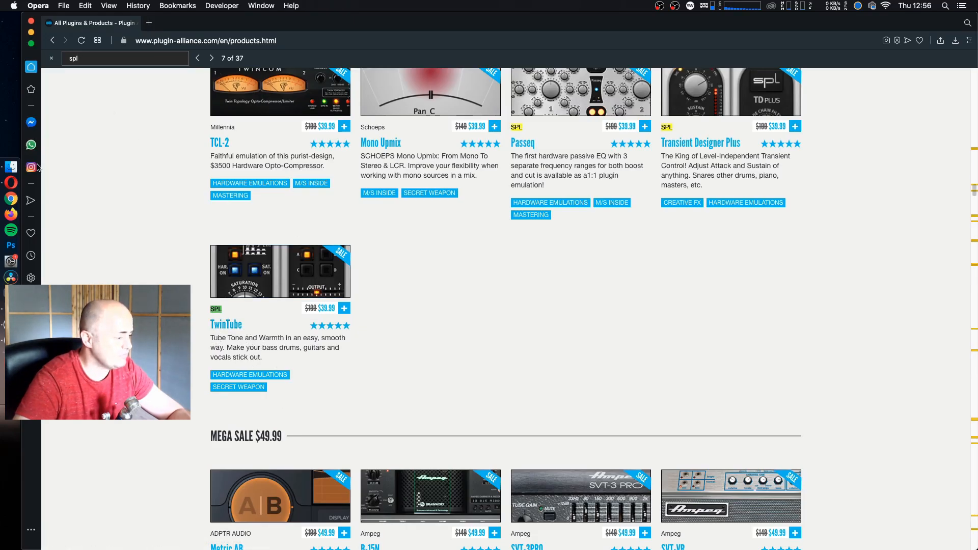
Step: Return to Ableton Live, search the plug-ins for "twintube", and load the SPL TwinTube VST after the 7X-500 on Kick and Bass
key(super+Tab)
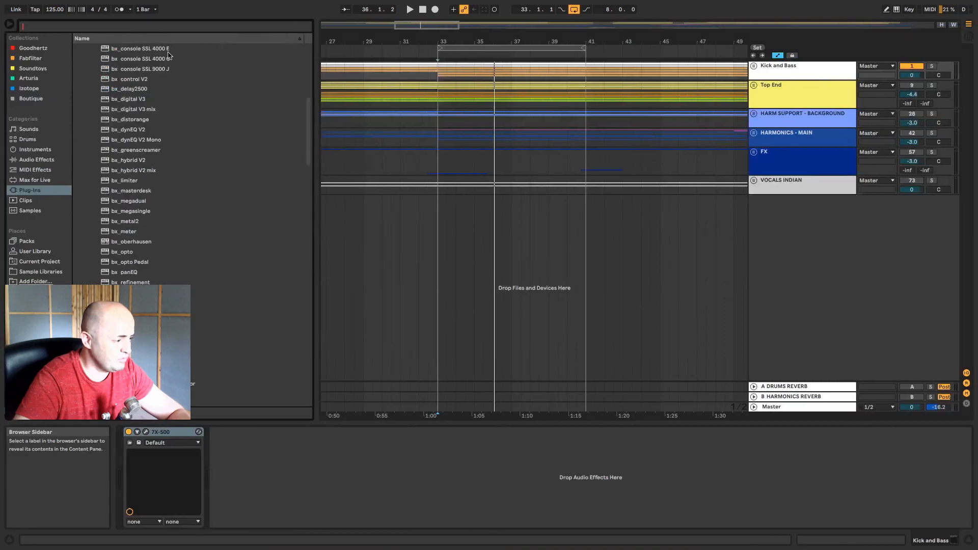
click(91, 26)
text(twint)
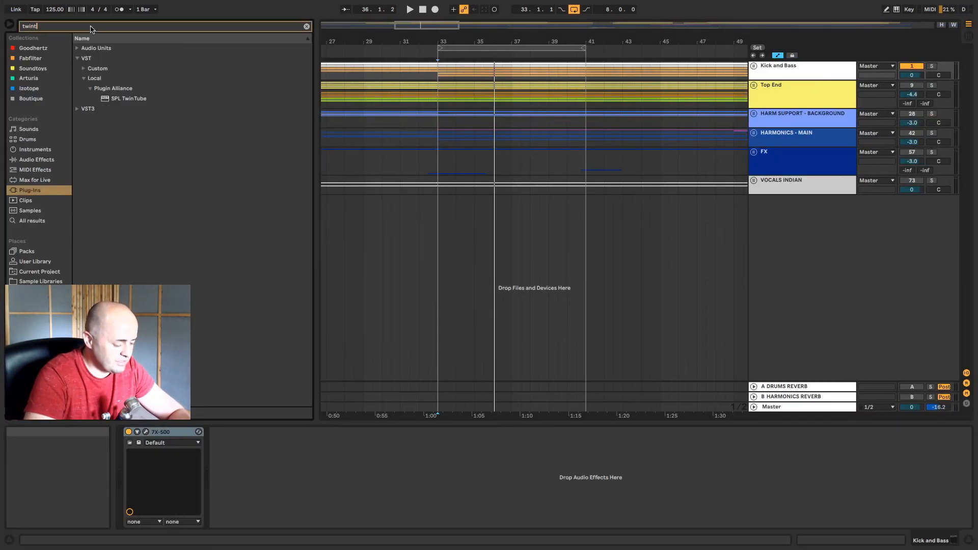
text(ube)
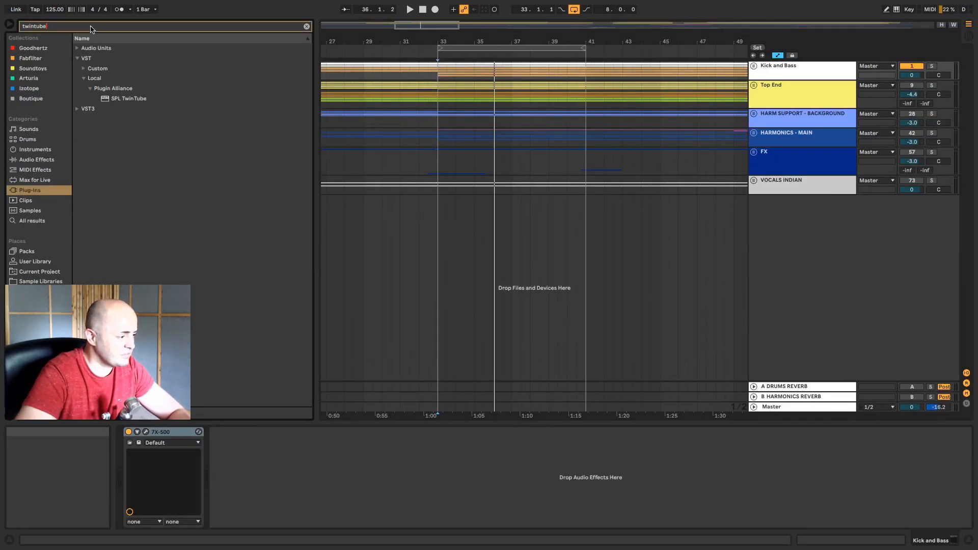
drag(115, 100, 358, 515)
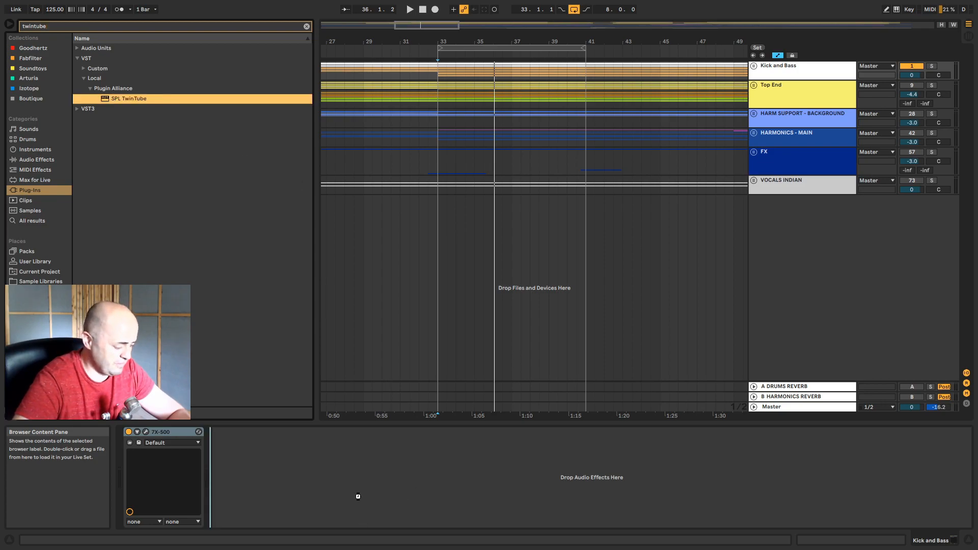
double_click(126, 104)
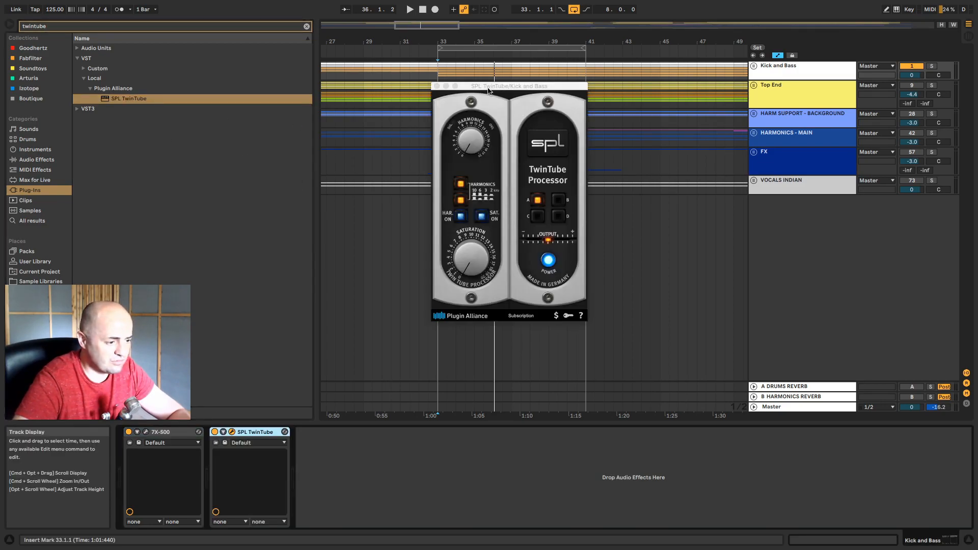
drag(489, 89, 481, 157)
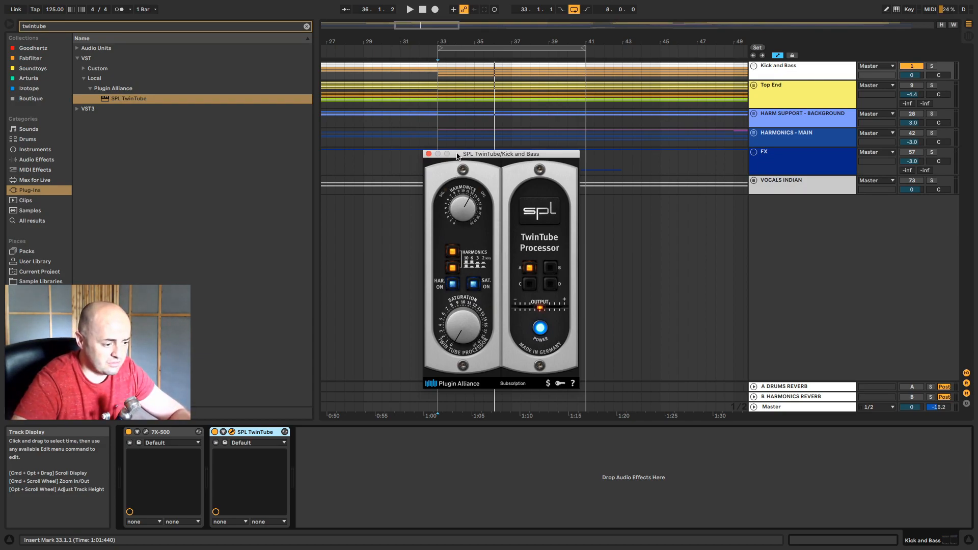
Step: Play the loop and set the SPL TwinTube's Harmonics to about the middle of its range
key(space)
mouse_move(467, 215)
mouse_down()
mouse_move(465, 267)
mouse_move(458, 232)
mouse_up()
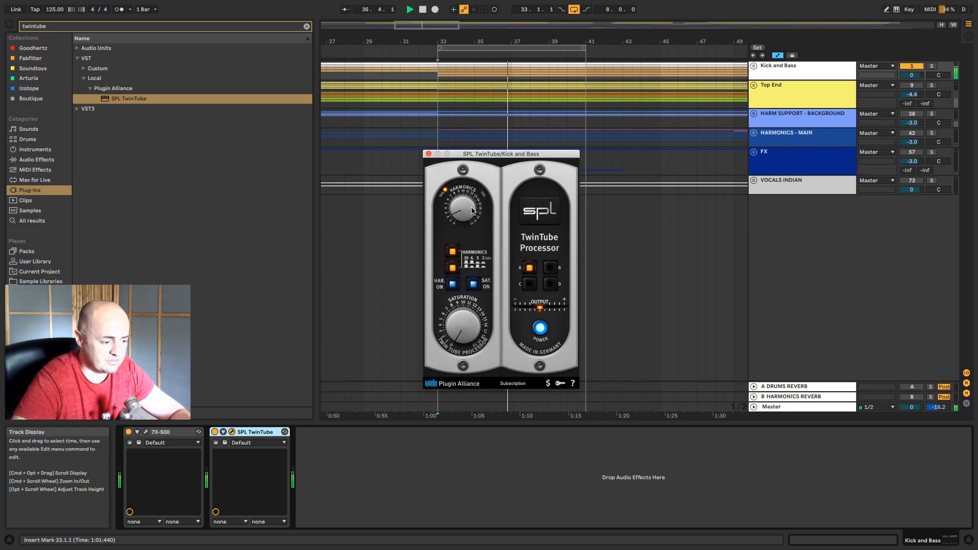
drag(472, 211, 472, 177)
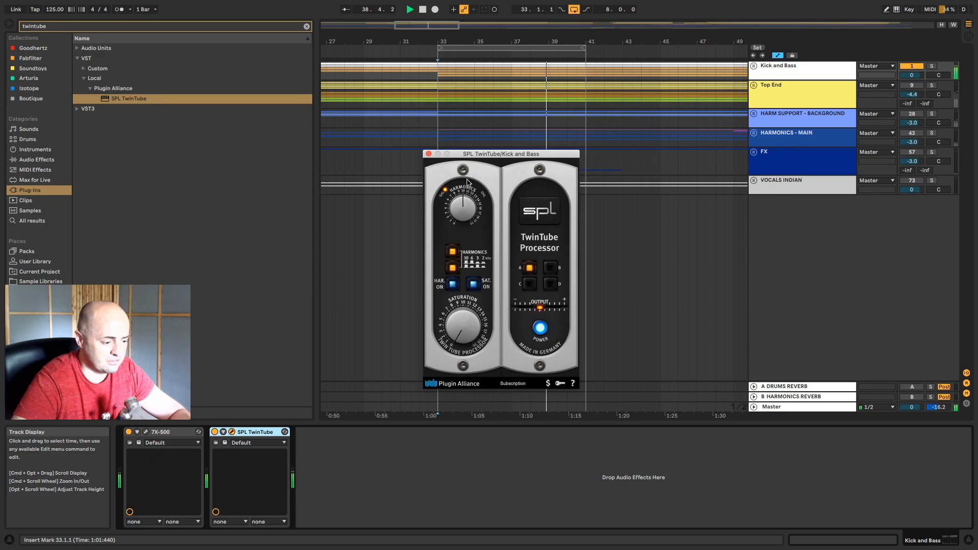
Step: Raise SPL TwinTube's Saturation and lower its Harmonics, each to about a third of its range, and close the plug-in window
drag(463, 338, 448, 300)
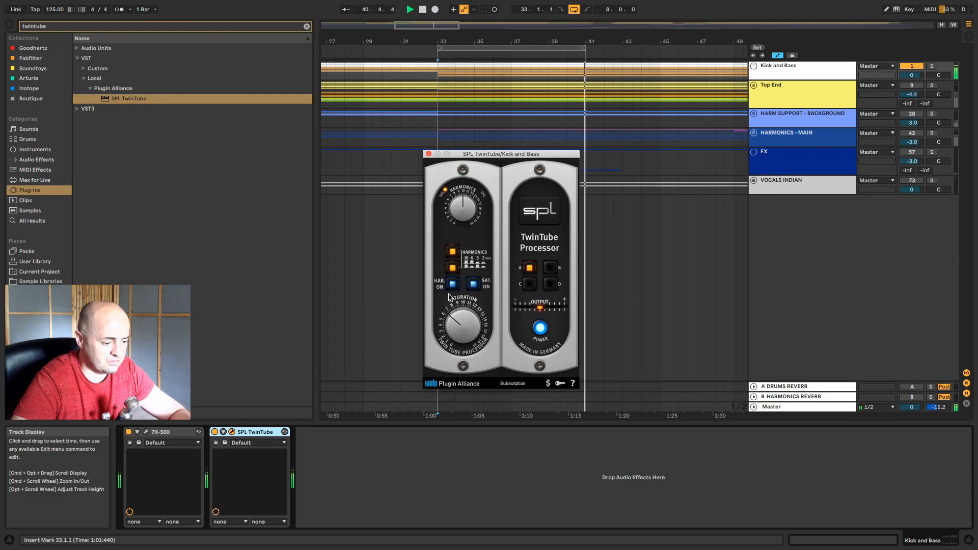
drag(462, 202, 459, 220)
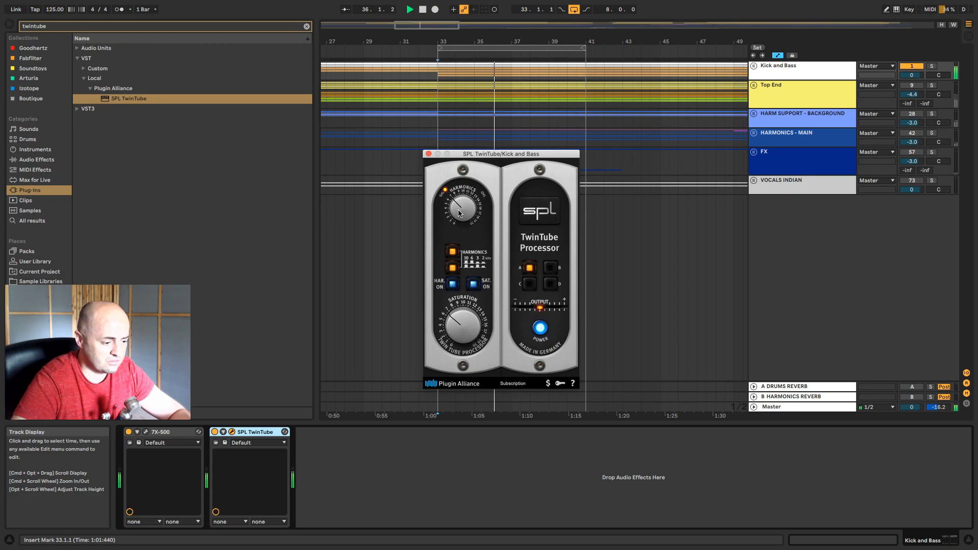
click(429, 154)
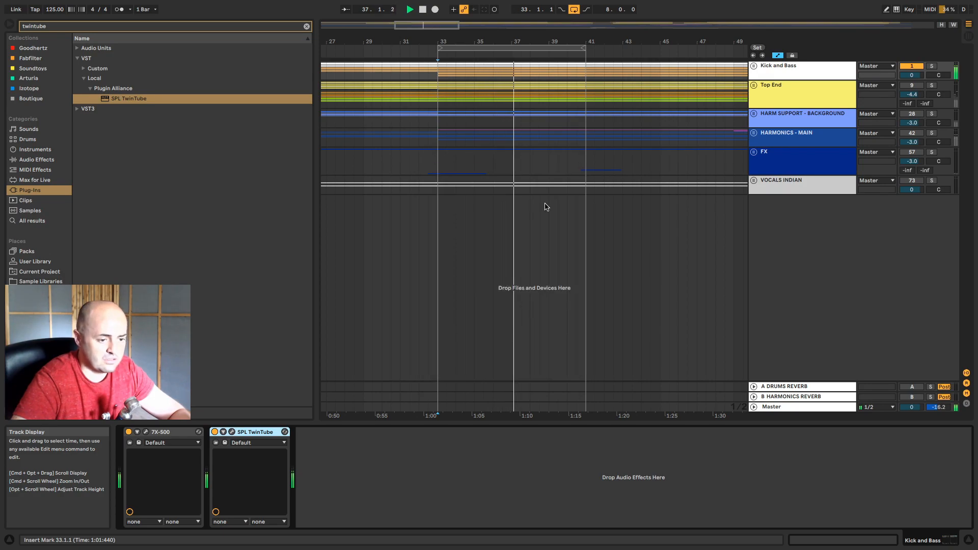
Step: Unfold the Kick and Bass group and load Bootsandcats.adg from the Boutique collection after elysia karacter mix on BASS
click(754, 66)
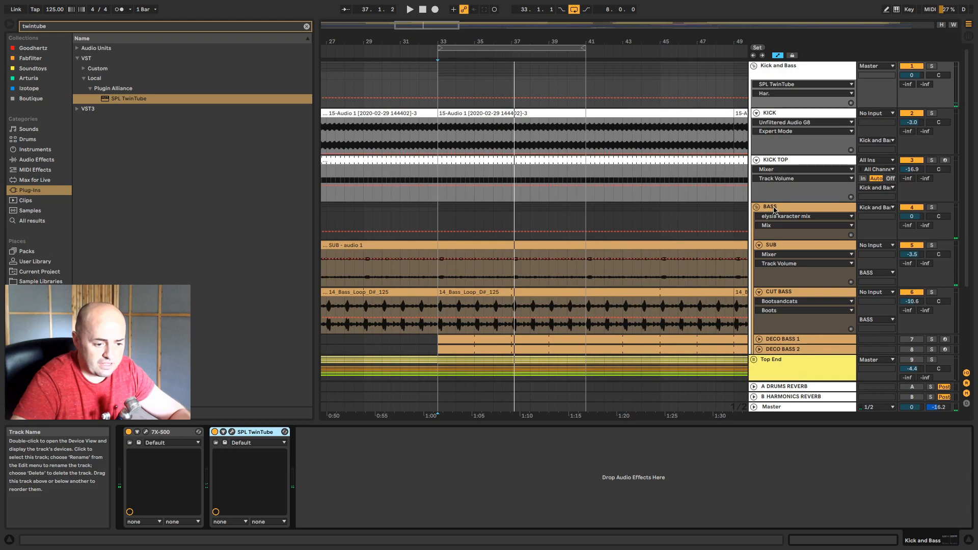
click(123, 26)
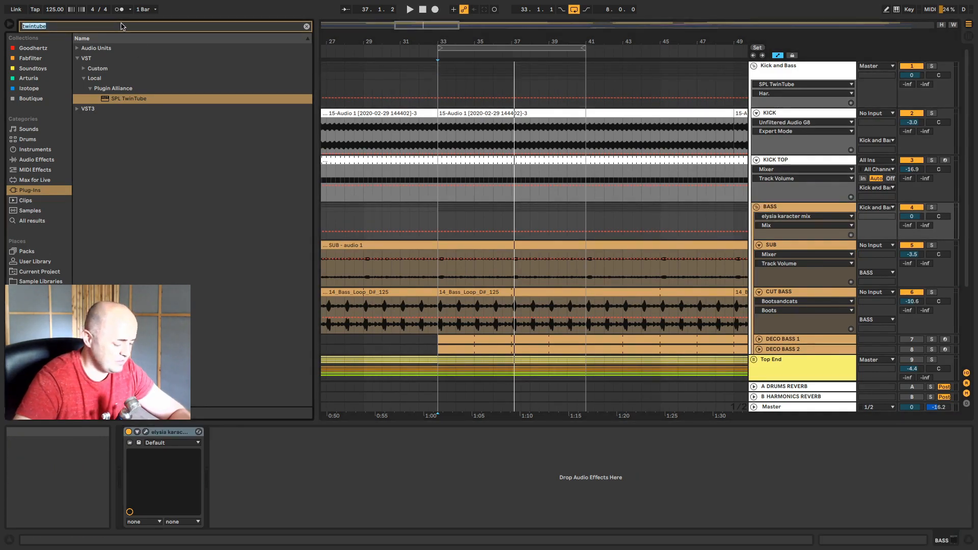
key(BackSpace)
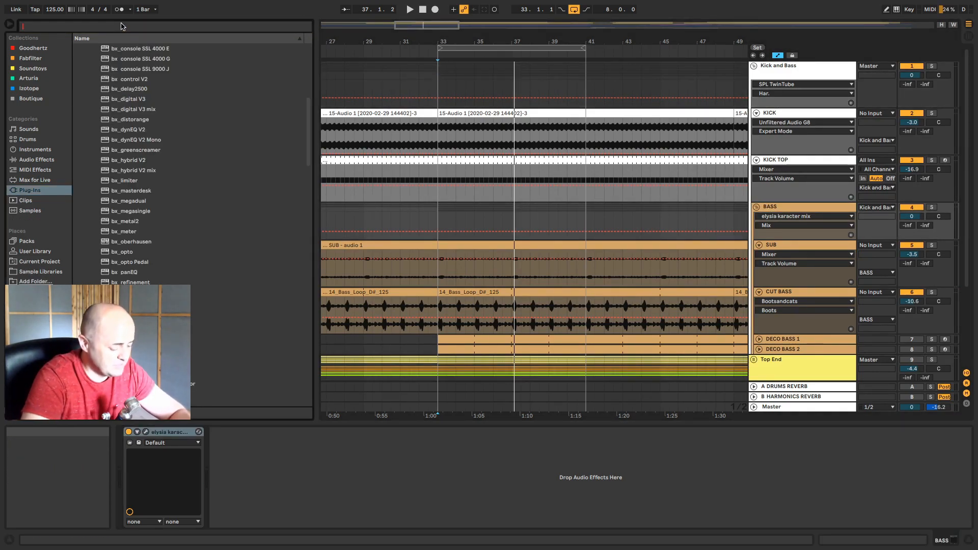
click(39, 99)
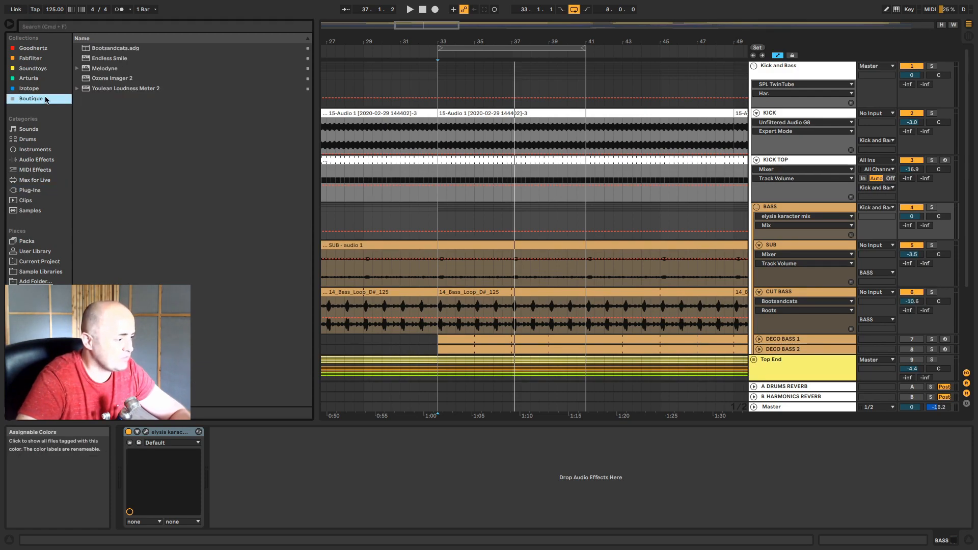
drag(99, 50, 270, 468)
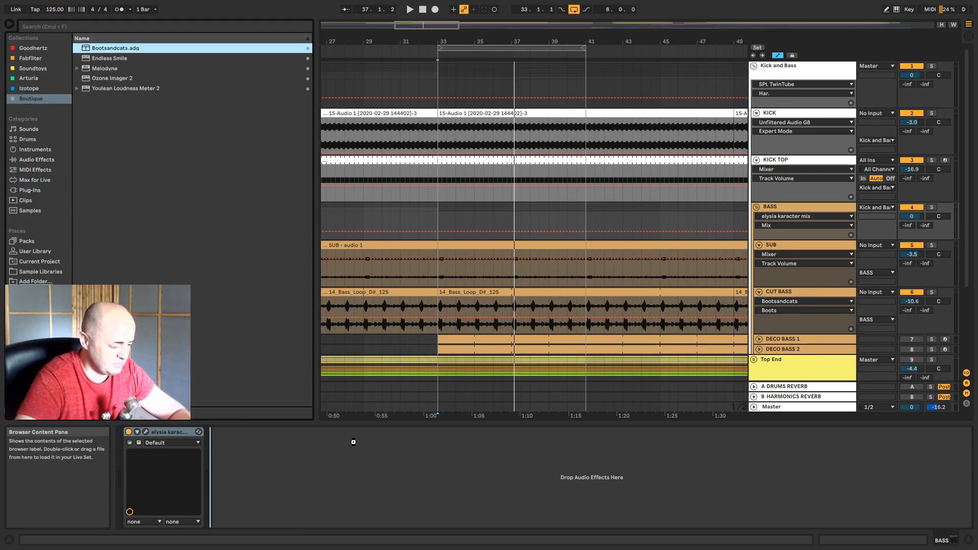
Step: Set the Boots macro of Bootsandcats on BASS to 87 and, with the loop playing, set the CUT BASS volume to -9.8 dB
drag(429, 298, 234, 466)
key(space)
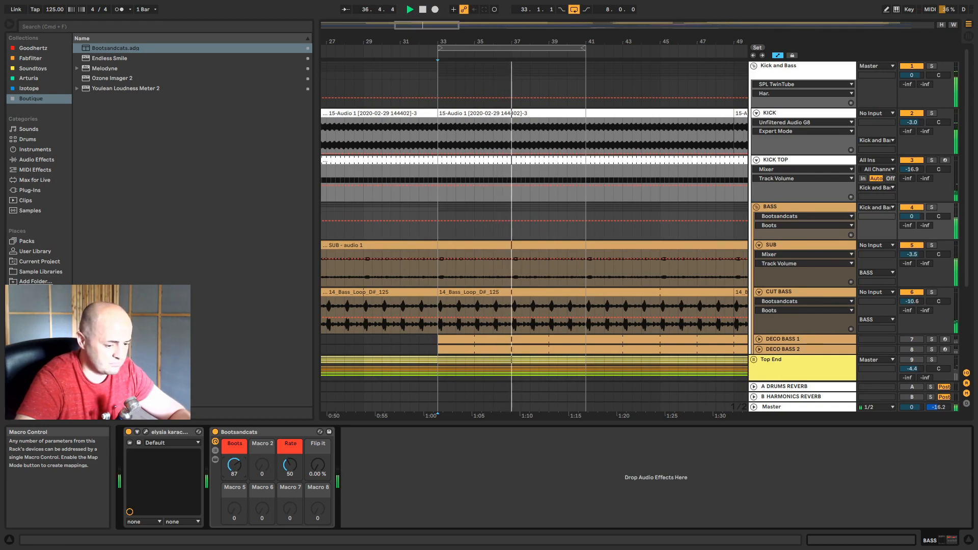
drag(913, 304, 913, 304)
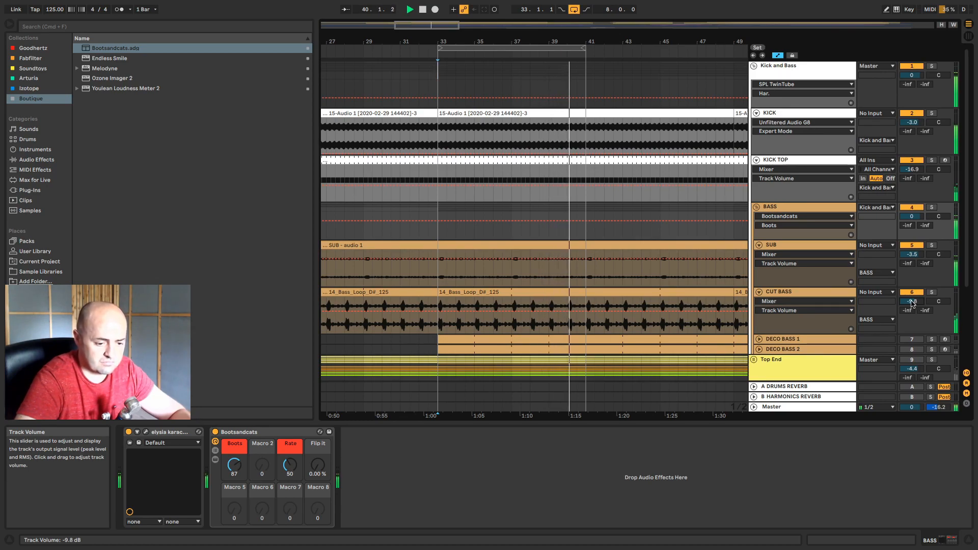
Step: Show the CUT BASS track's device chain and fold up the Kick and Bass group
click(770, 294)
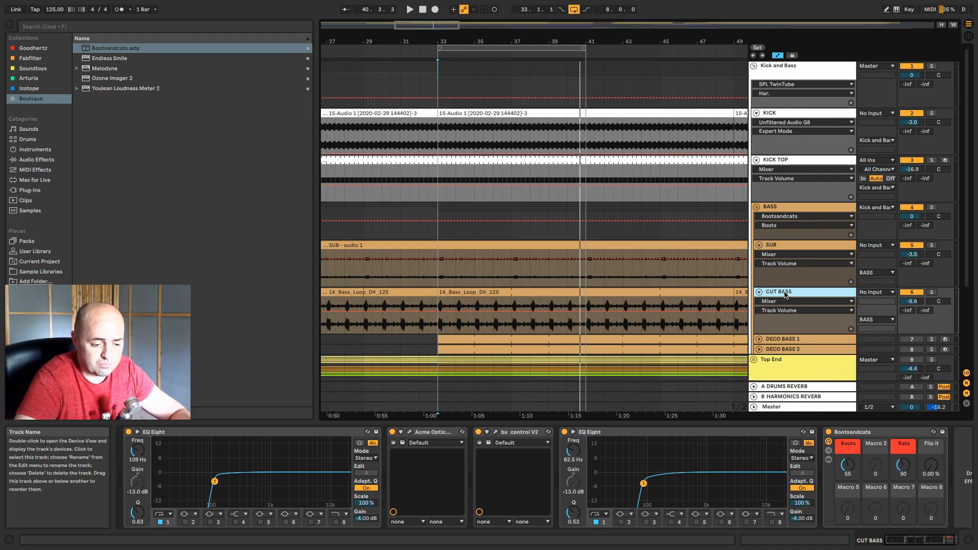
click(758, 208)
click(754, 66)
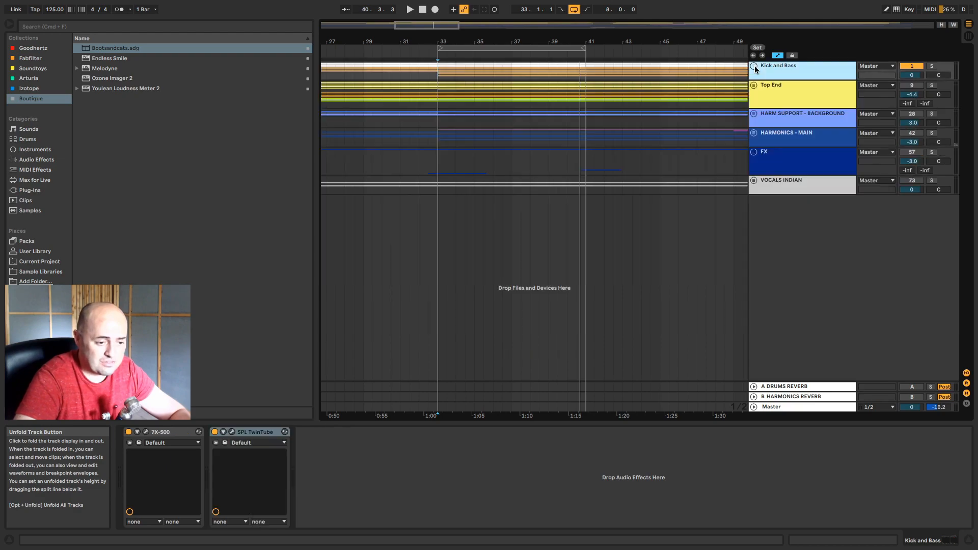
Step: Audition the loop with Top End, HARM SUPPORT - BACKGROUND and HARMONICS - MAIN activated, and mute these groups again
click(809, 105)
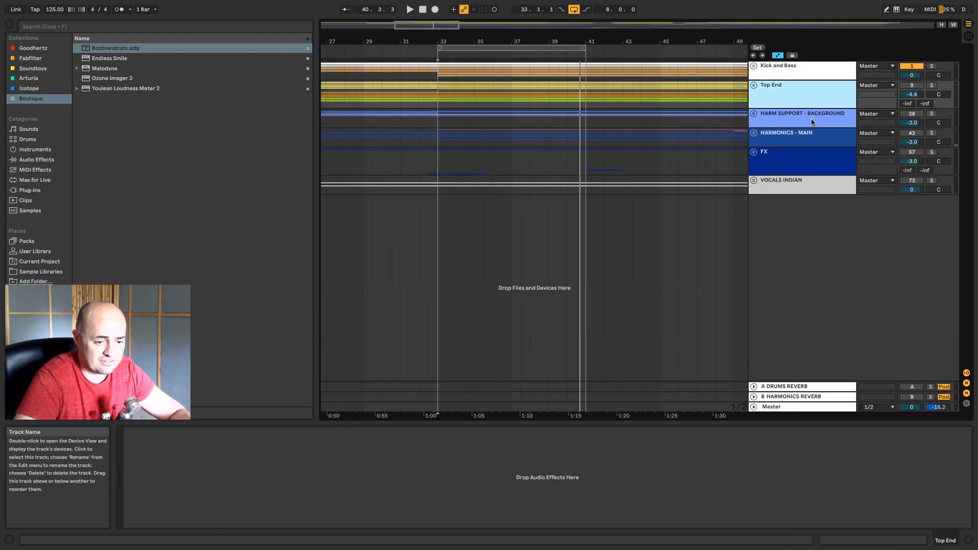
click(916, 114)
click(912, 134)
key(space)
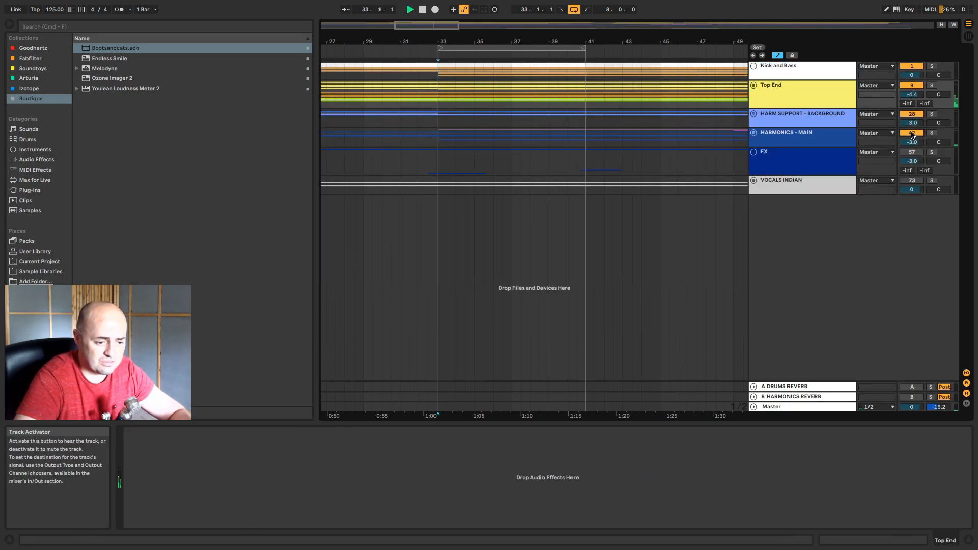
click(915, 86)
click(914, 134)
Step: Search all browser results for "eq" and add EQ Eight after the Utility on the Master track
click(795, 406)
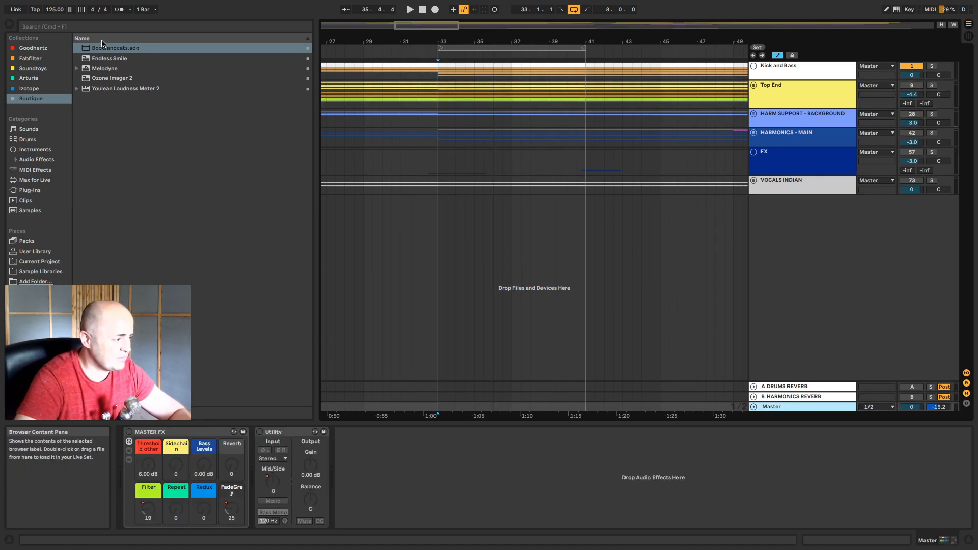
click(100, 26)
text(eq)
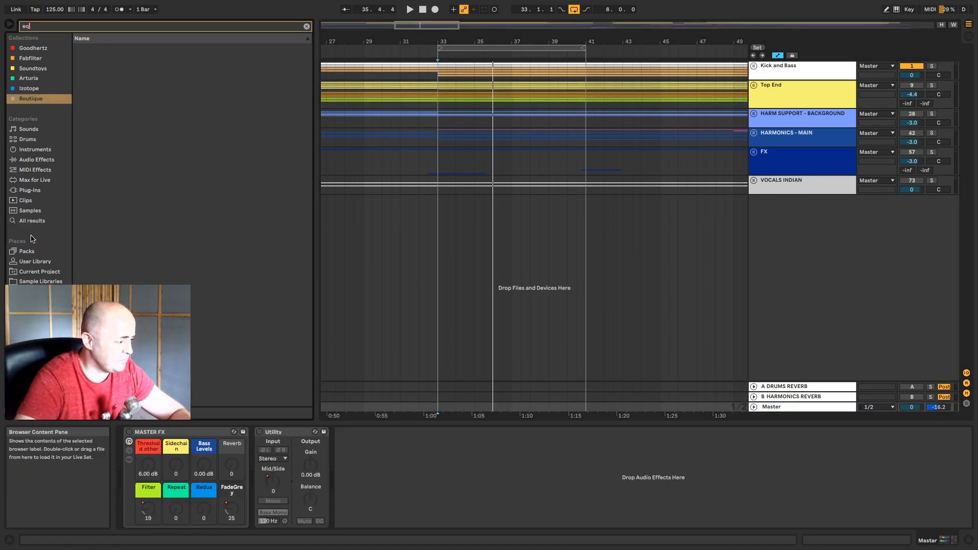
drag(95, 59, 428, 450)
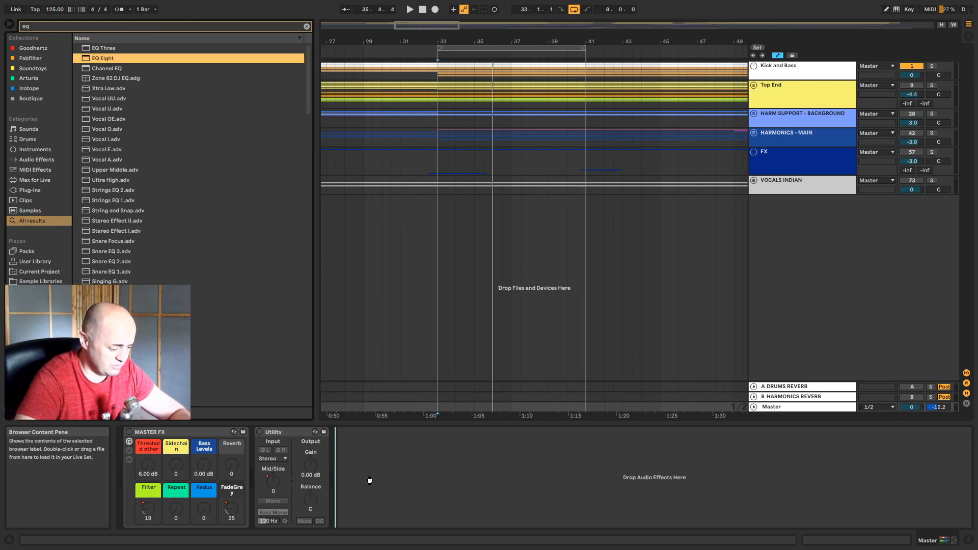
drag(355, 474, 356, 474)
Step: Play the loop, switch off EQ Eight's band 8, and examine the kick and bass spectrum on the Master
key(space)
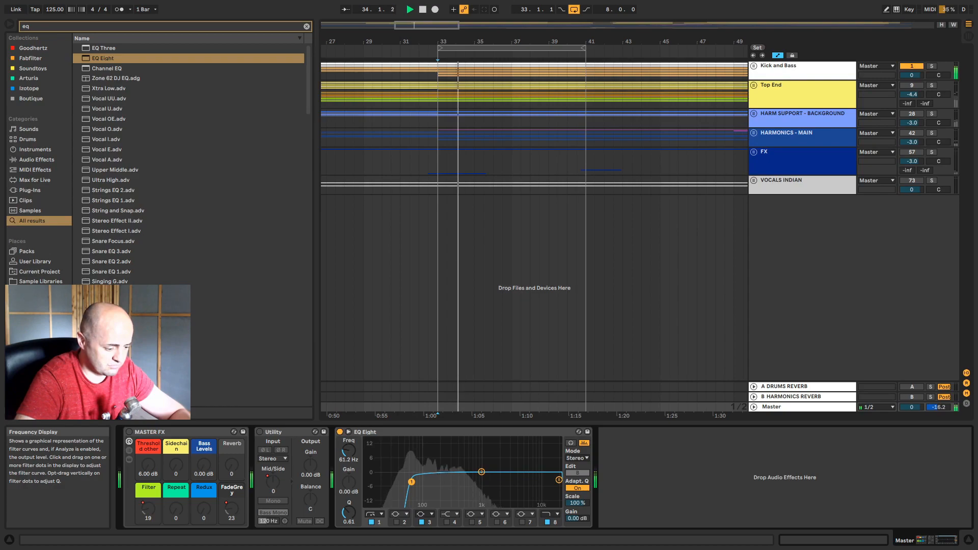
click(547, 522)
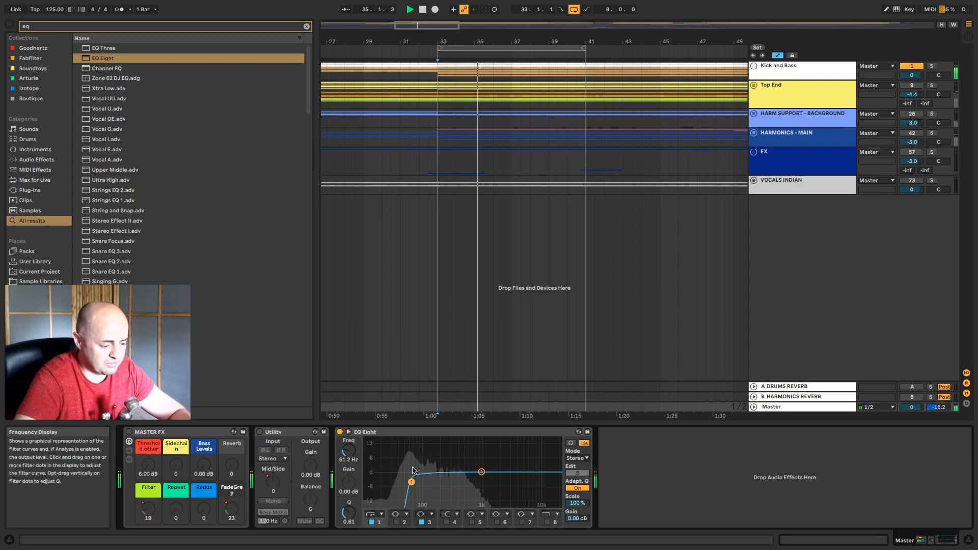
key(space)
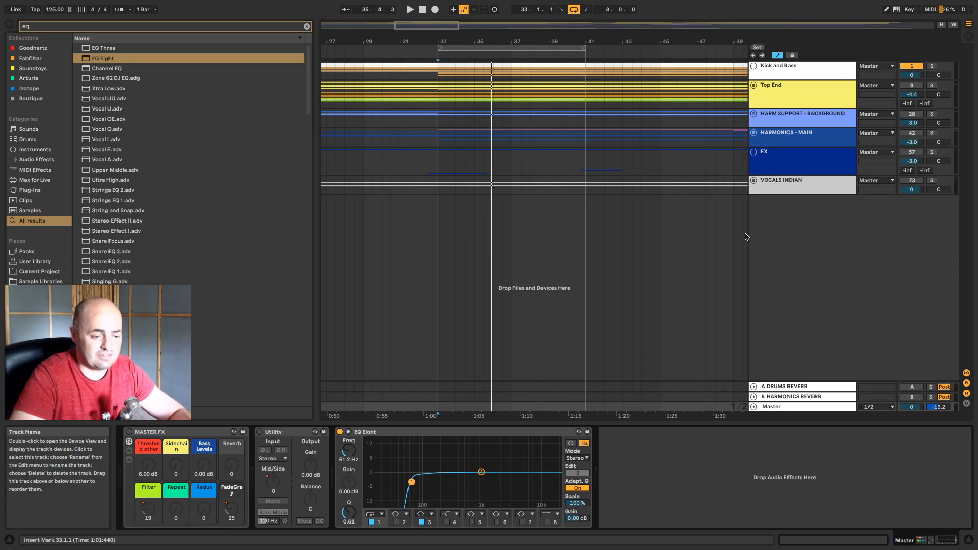
Step: Check the spectrum in EQ Eight during playback and remove EQ Eight from the Master track
click(442, 434)
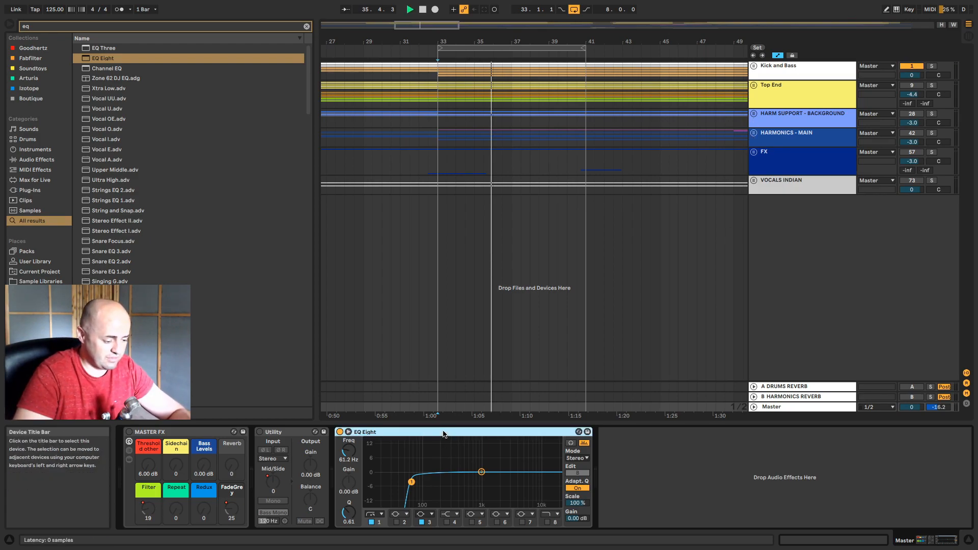
key(space)
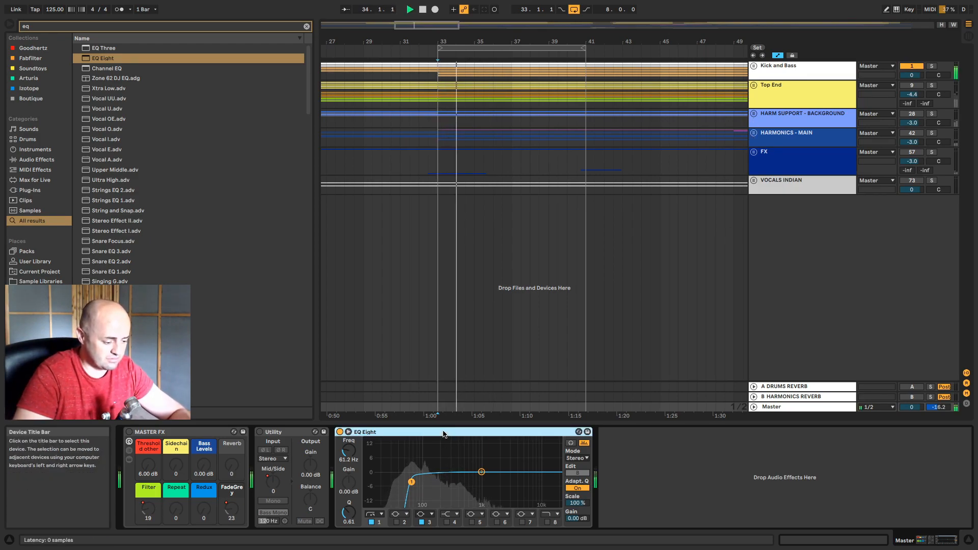
key(space)
key(Delete)
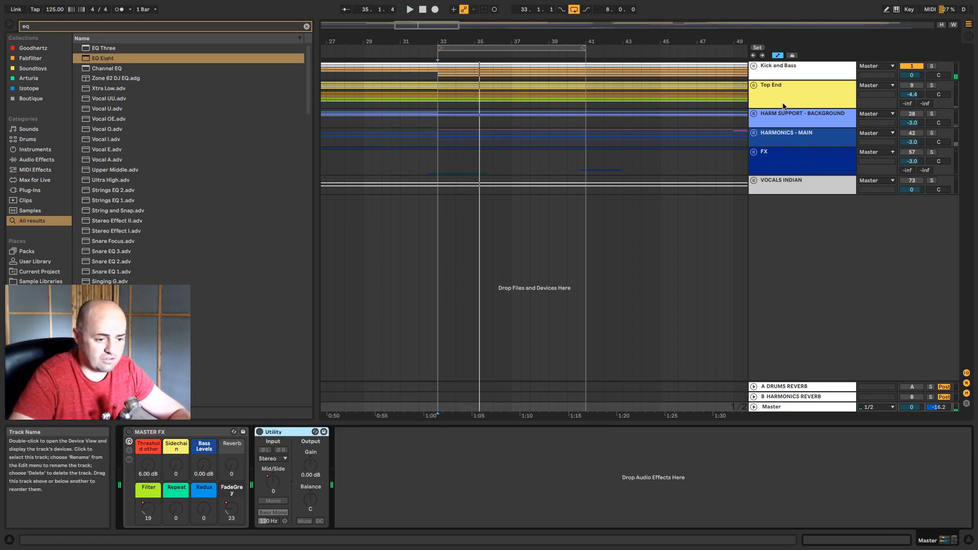
Step: Unfold the Top End group to look over its hat and percussion tracks, and fold it up again
click(790, 88)
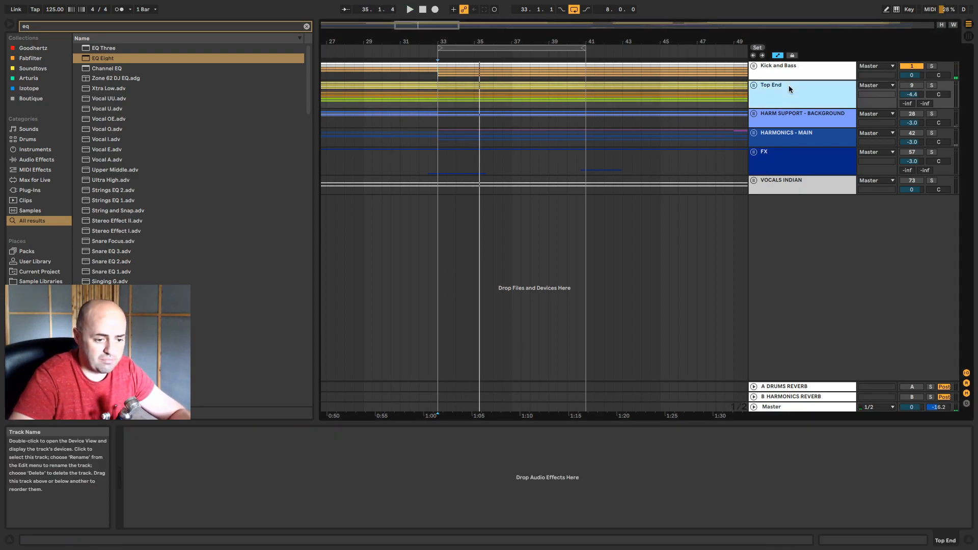
click(753, 86)
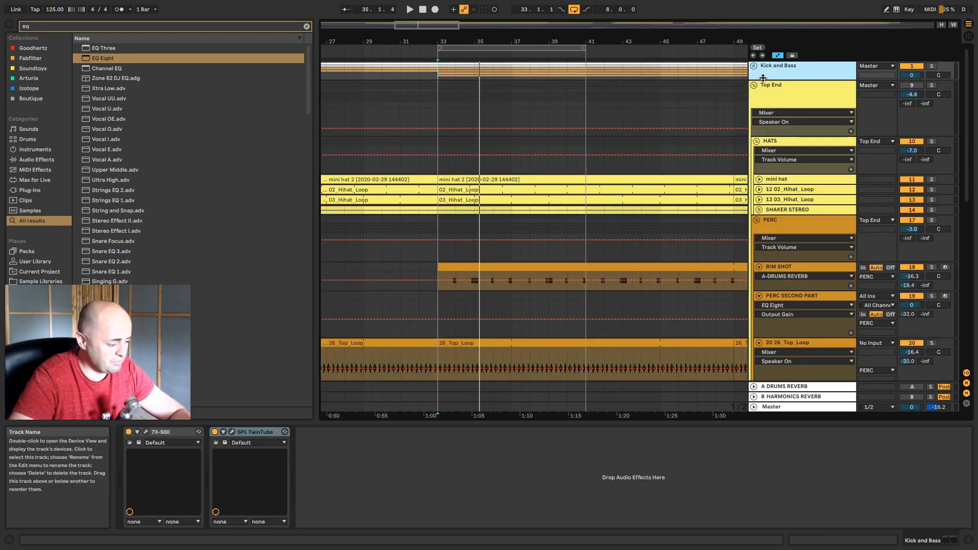
click(754, 85)
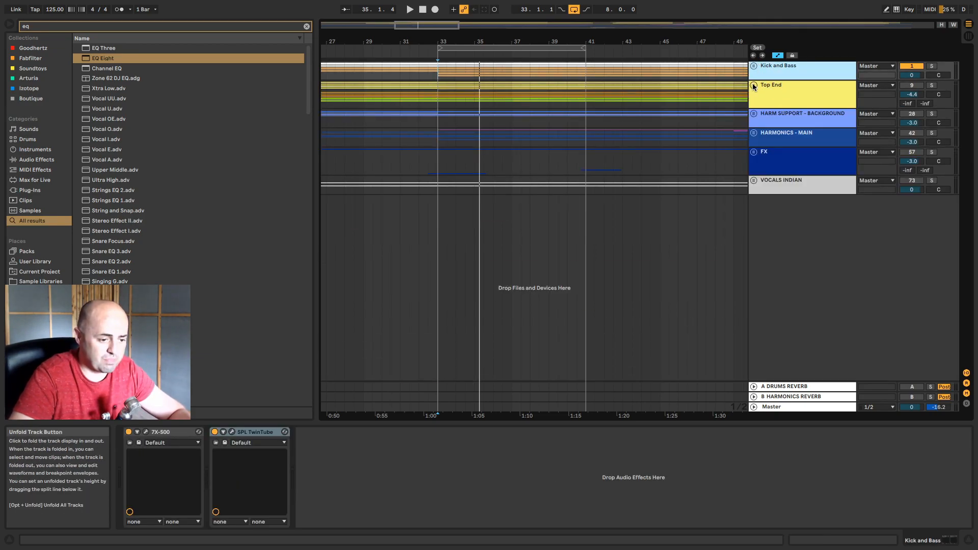